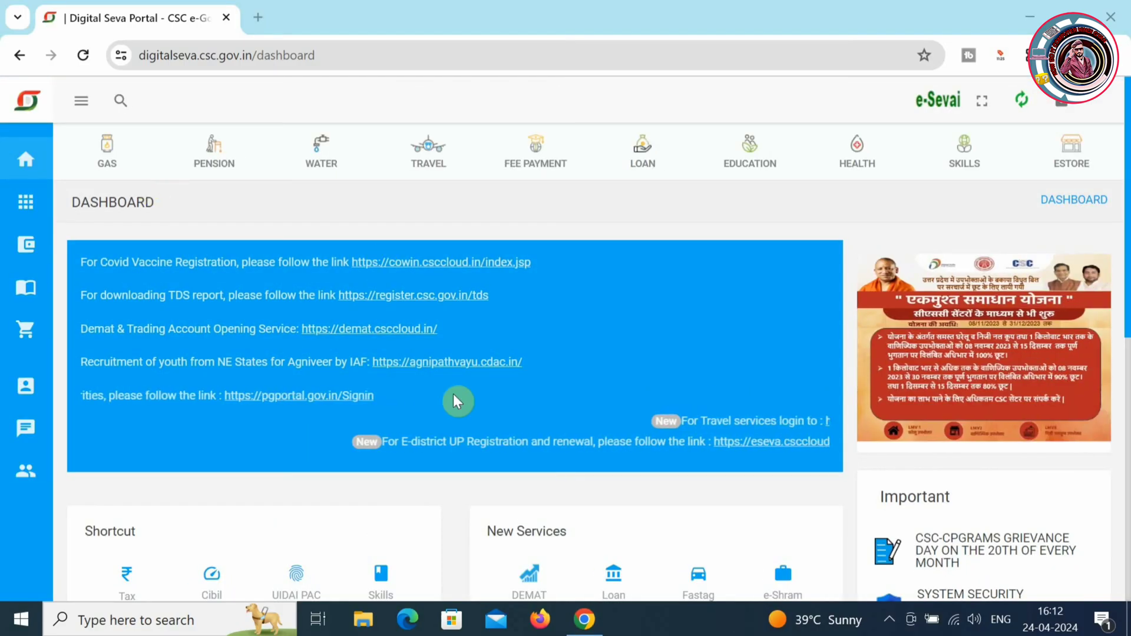
- Search the Digital Seva Portal for 'bank' and open the Bank of Baroda CSC Banking site
click(118, 105)
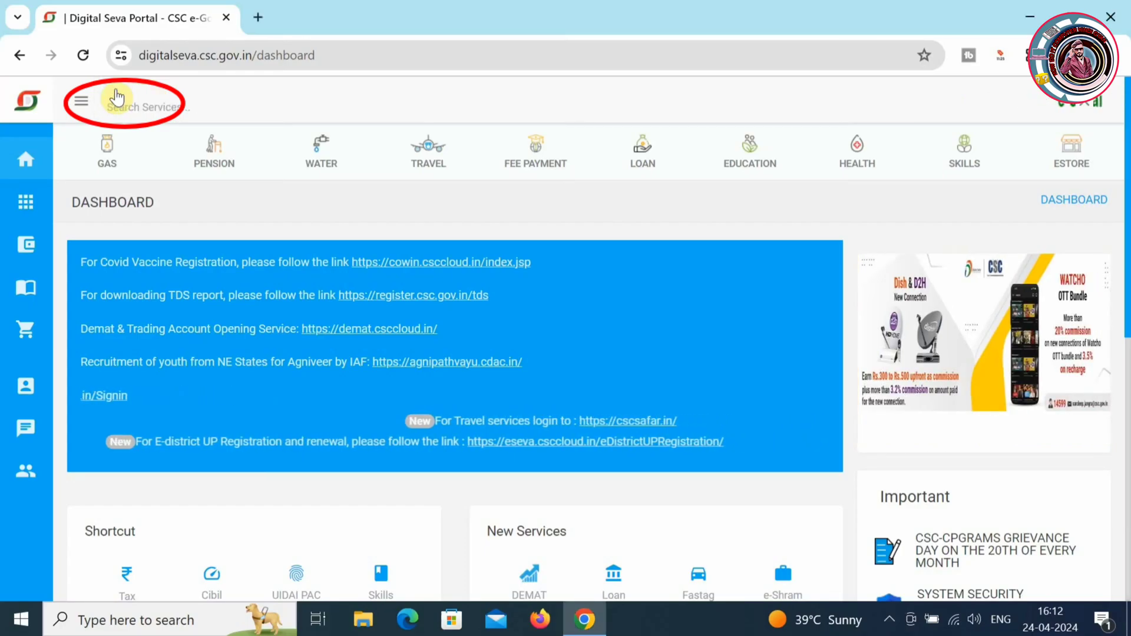
text(bank)
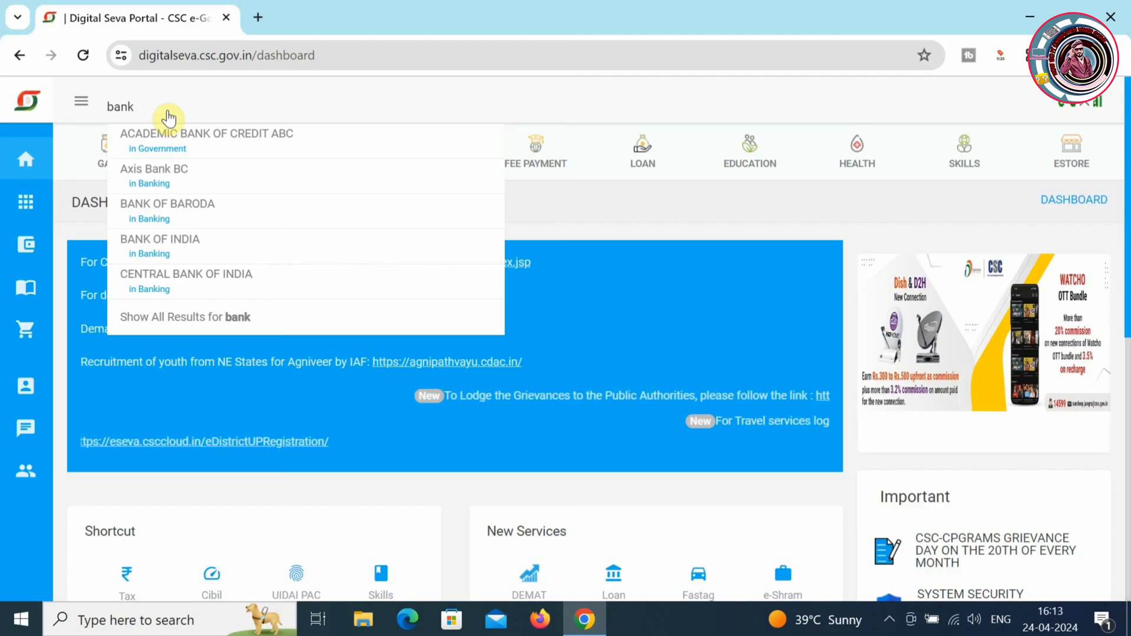
click(198, 228)
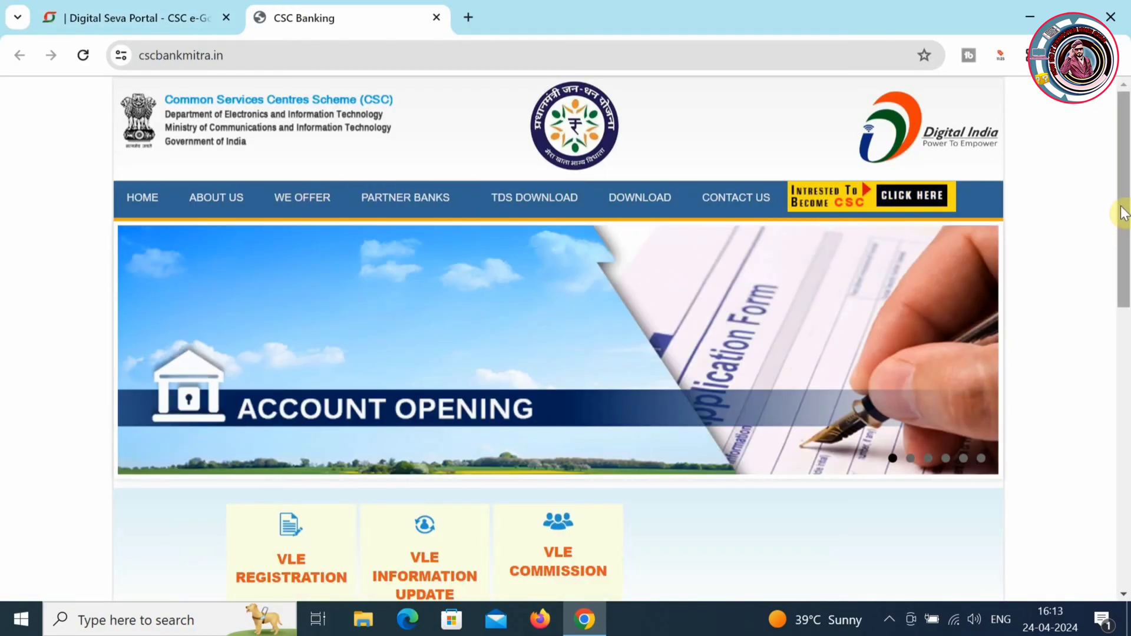
- Scroll down the CSC Banking home page and open the VLE REGISTRATION tile
drag(1121, 215, 1127, 345)
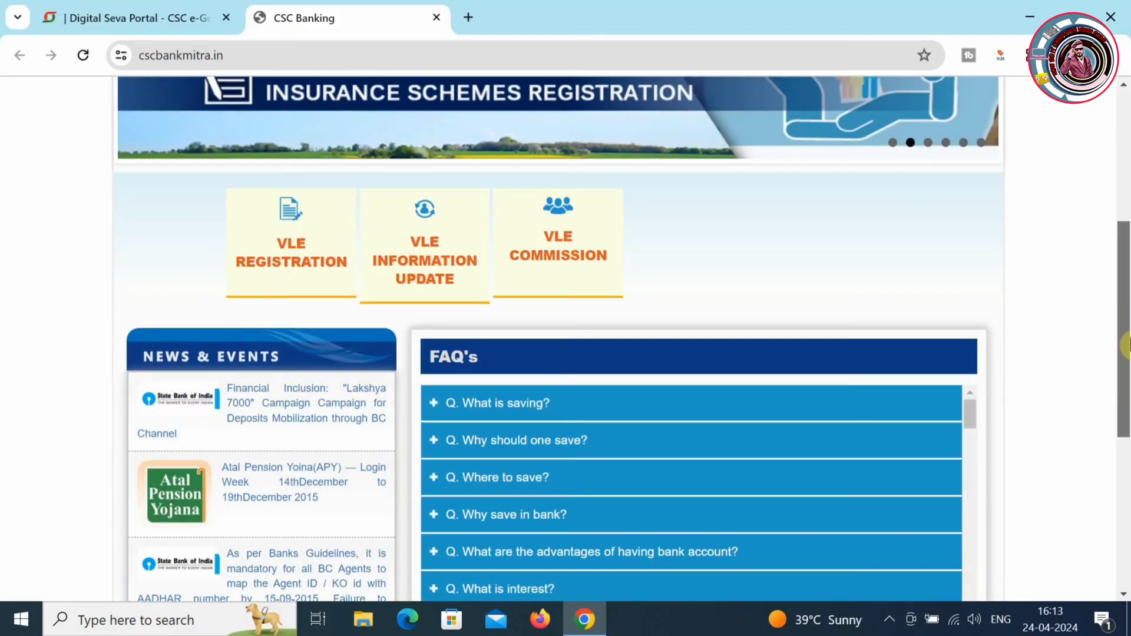
drag(1127, 345, 1126, 391)
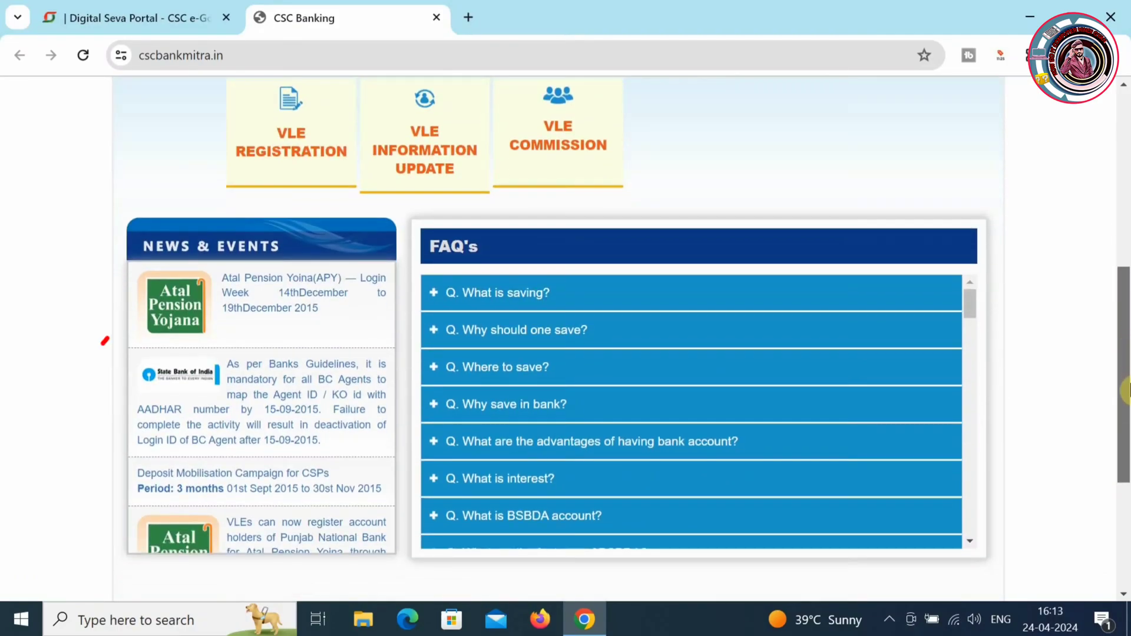
click(304, 158)
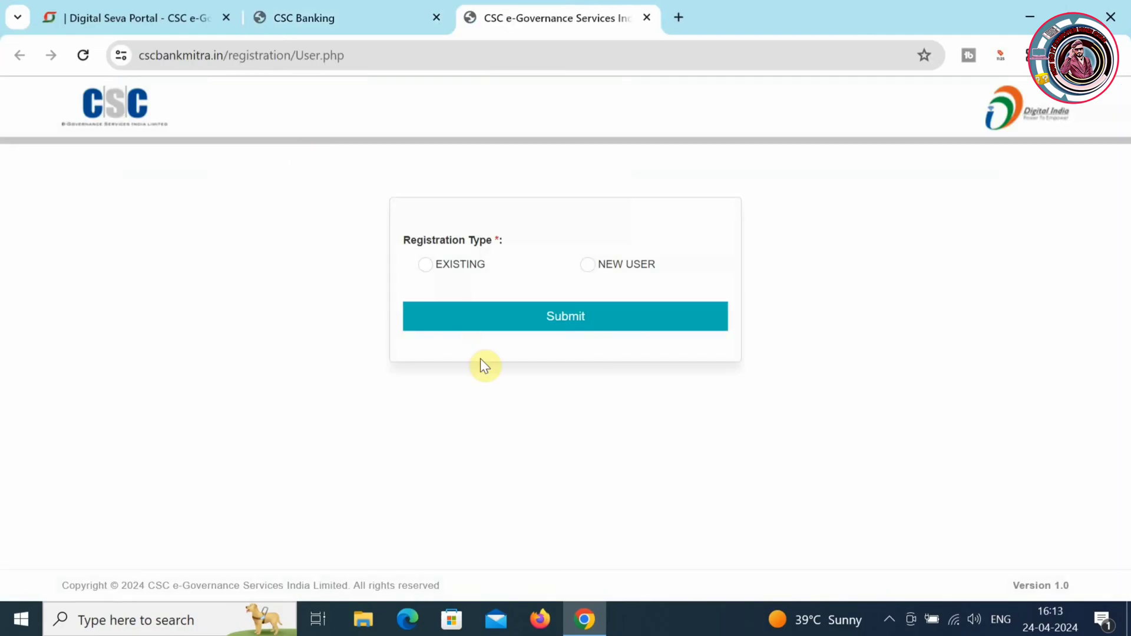
- Submit NEW USER as the registration type and continue past the required-documents checklist
click(588, 270)
click(599, 311)
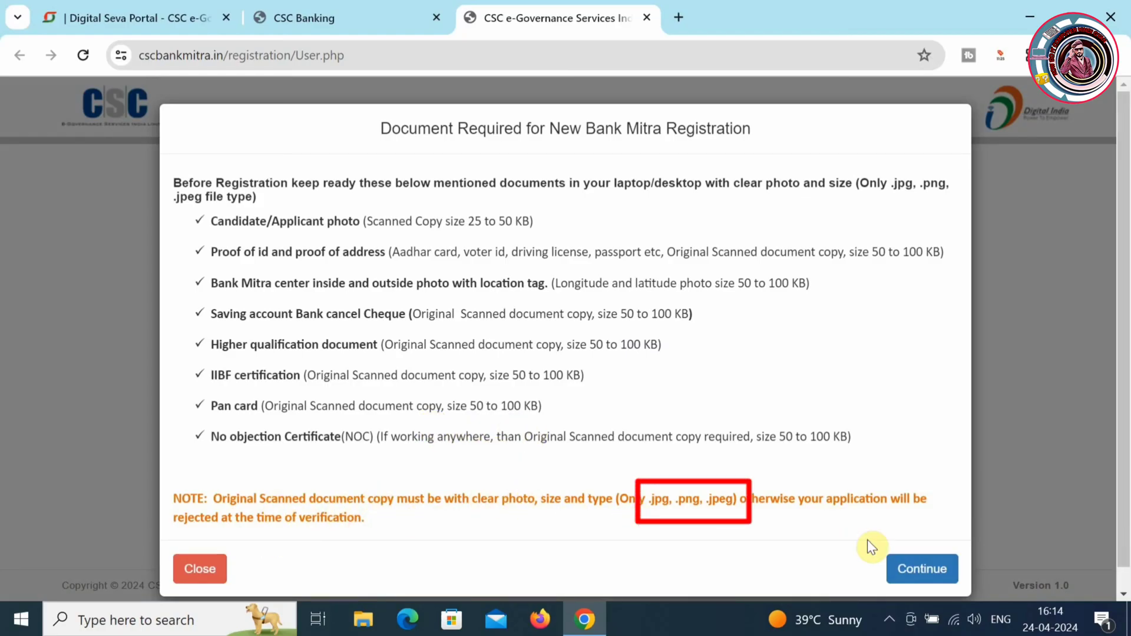
click(925, 569)
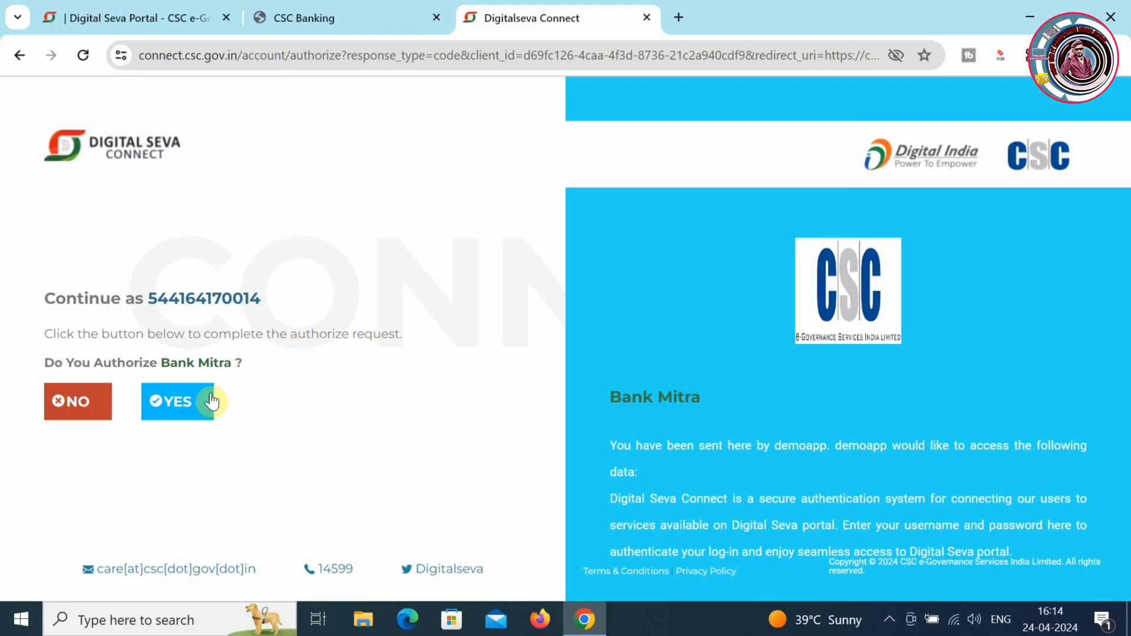
- Authorize Bank Mitra, then save Initial Details with salutation Mr. and the applicant's name
click(192, 404)
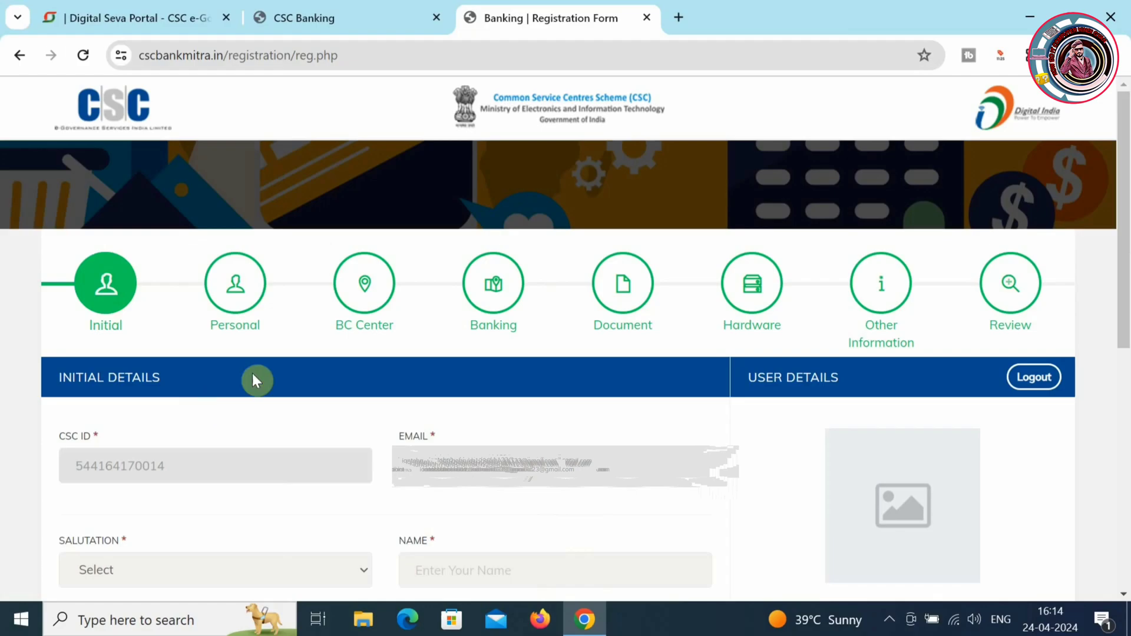
drag(1125, 242, 1126, 302)
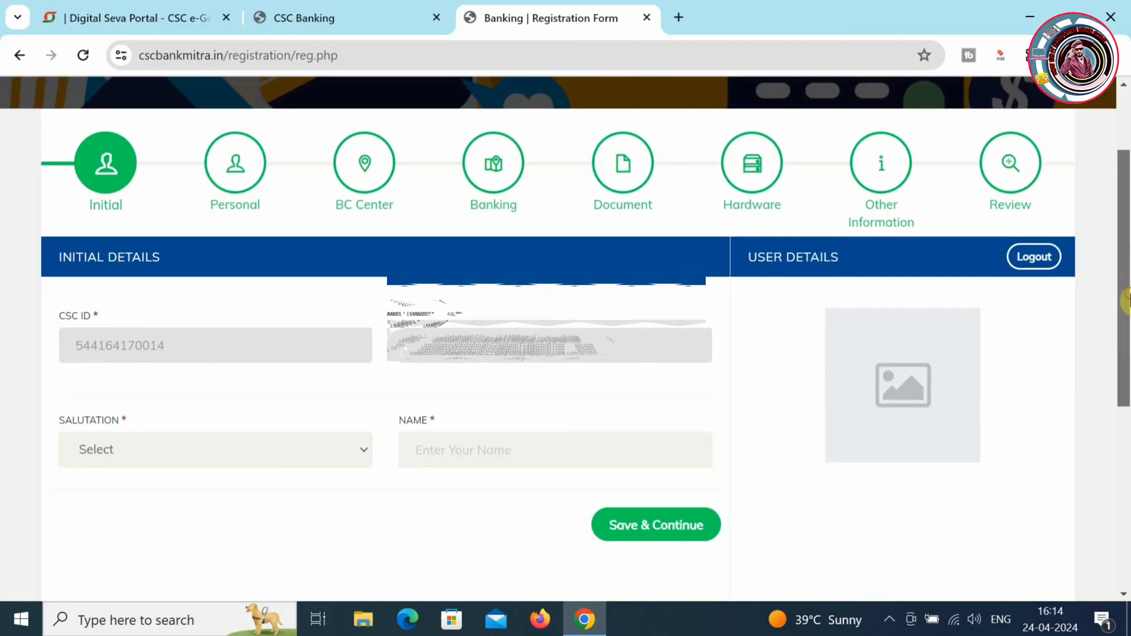
click(360, 449)
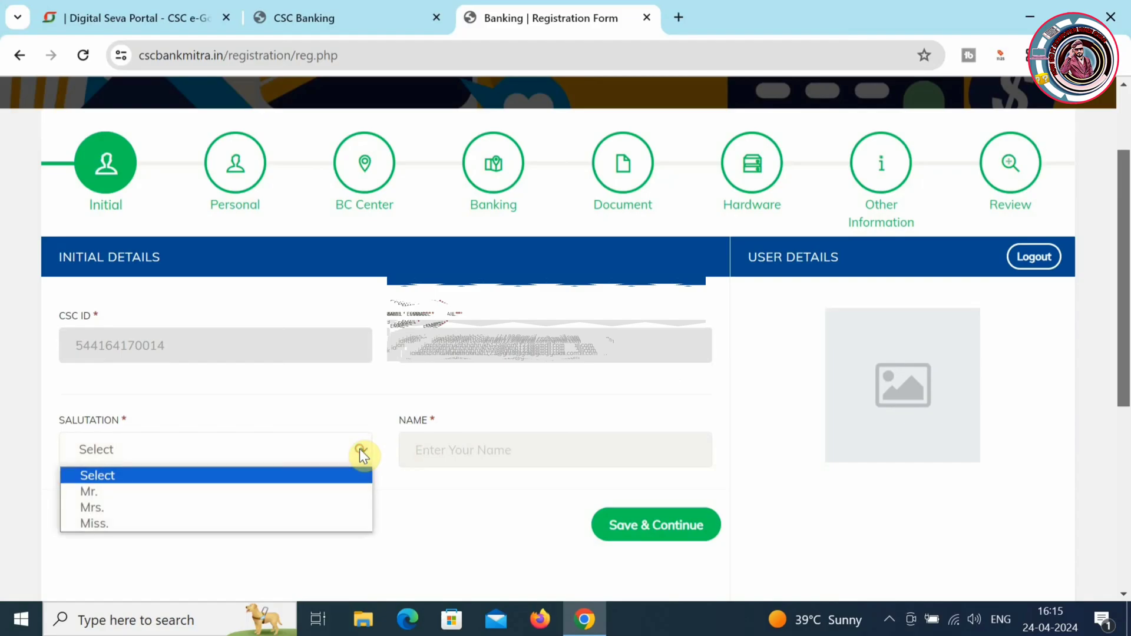
click(273, 491)
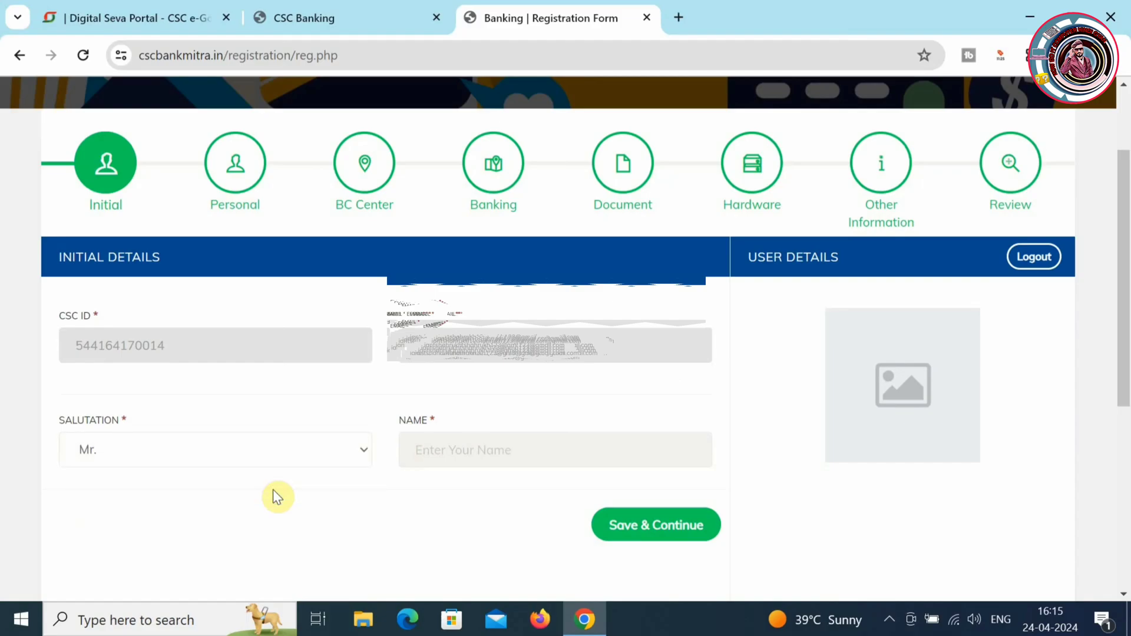
click(454, 461)
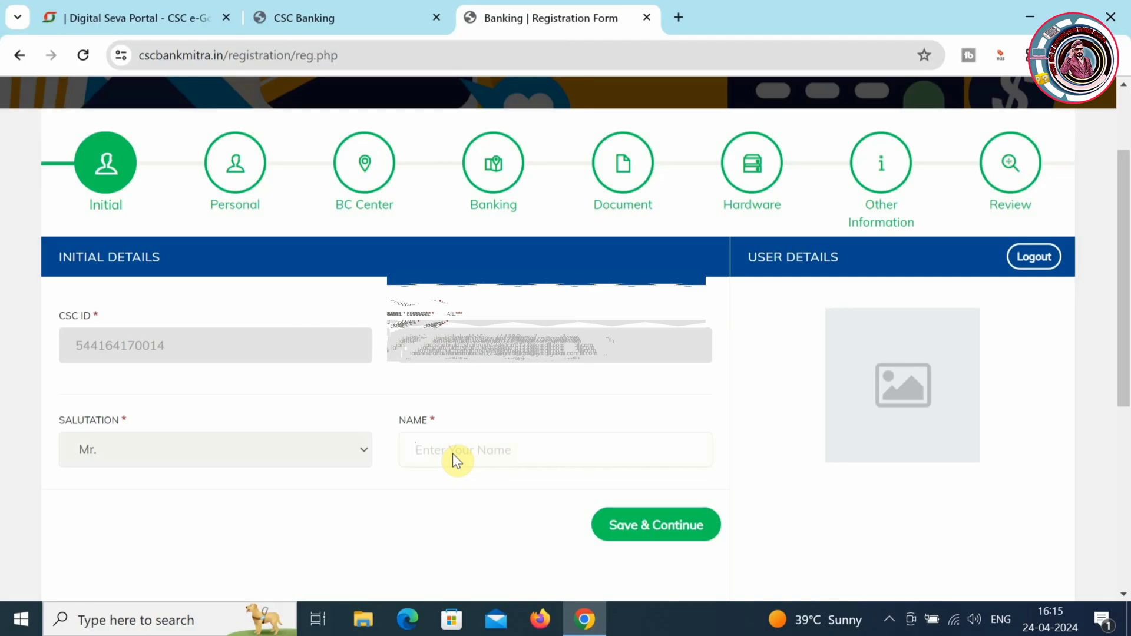
text(Shahrukh)
click(673, 531)
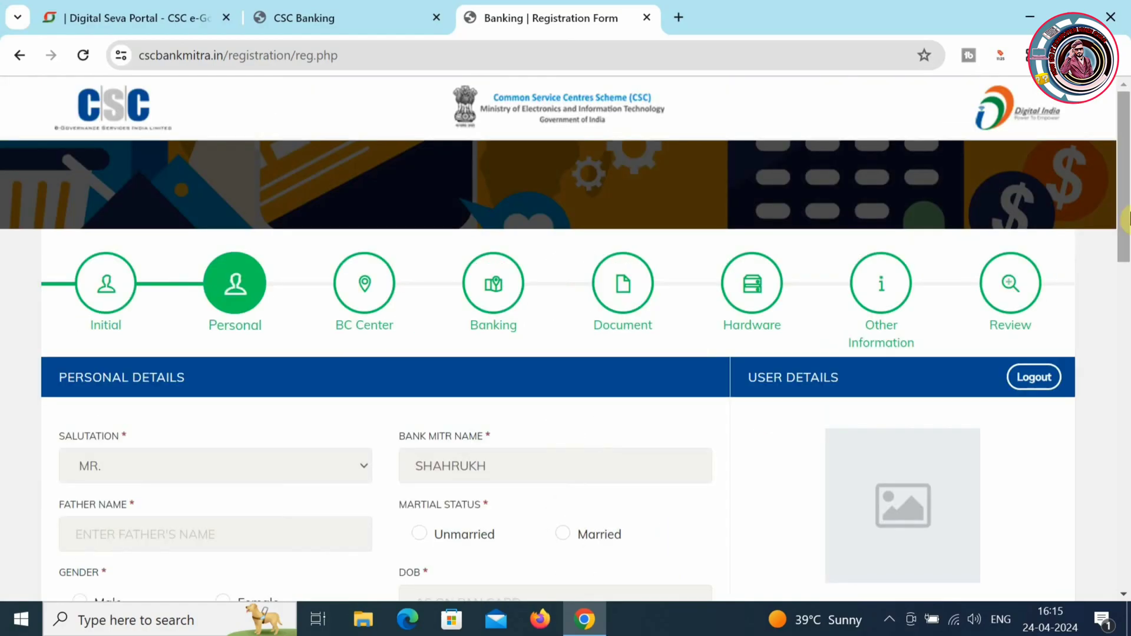
- Mark the marital status as Married and enter the spouse's name
drag(1122, 202, 1127, 278)
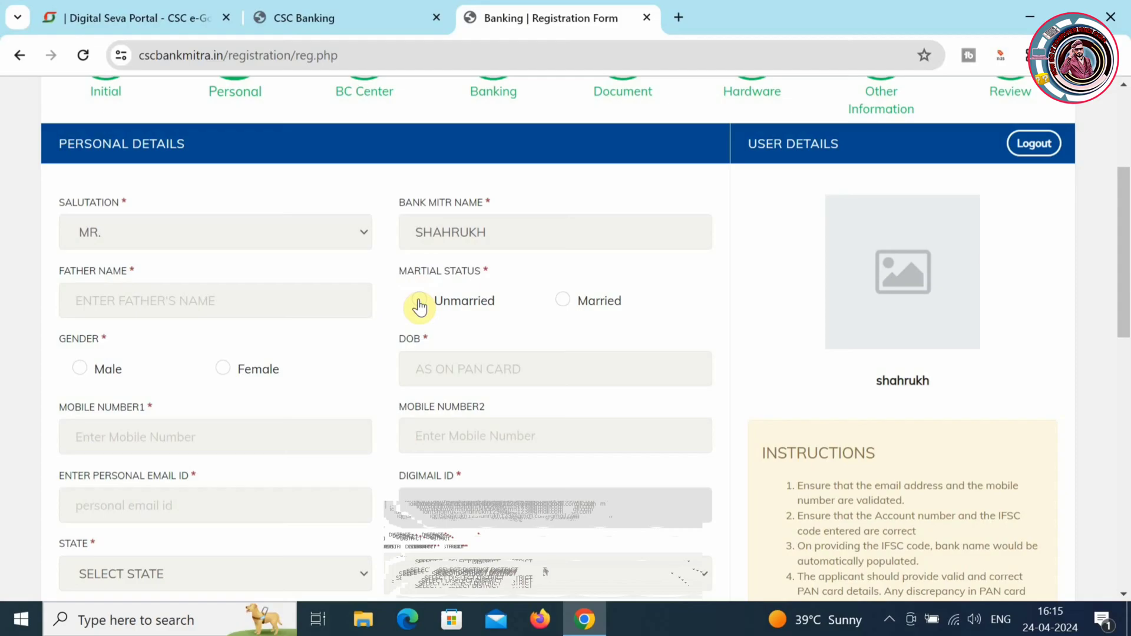
click(564, 301)
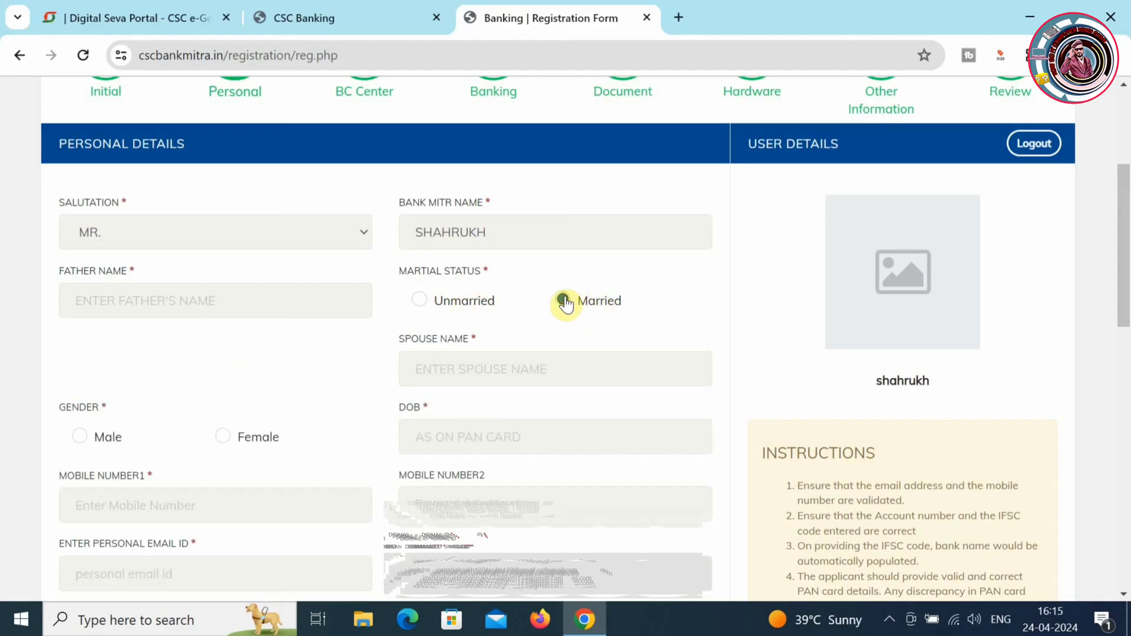
click(462, 369)
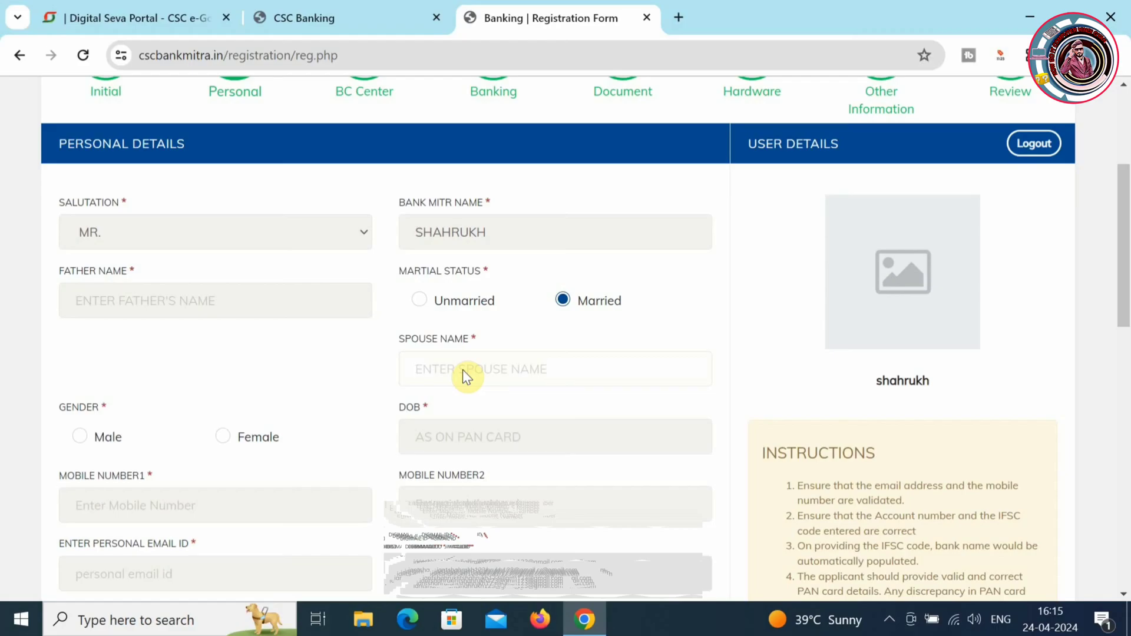
click(423, 437)
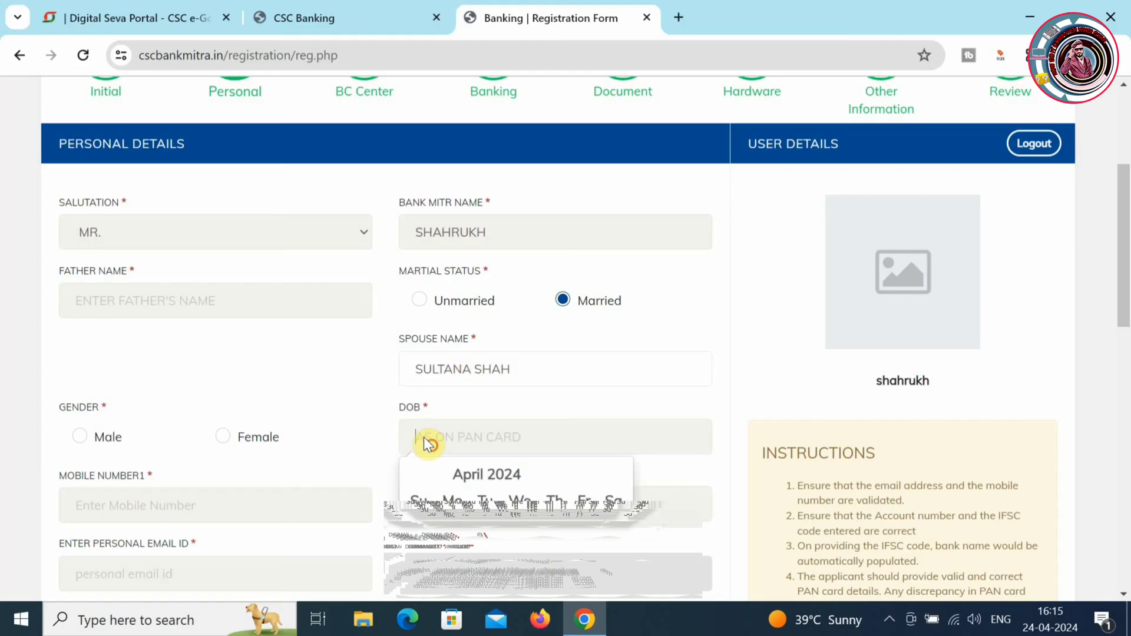
click(502, 472)
click(515, 472)
scroll(619, 492, down, 3)
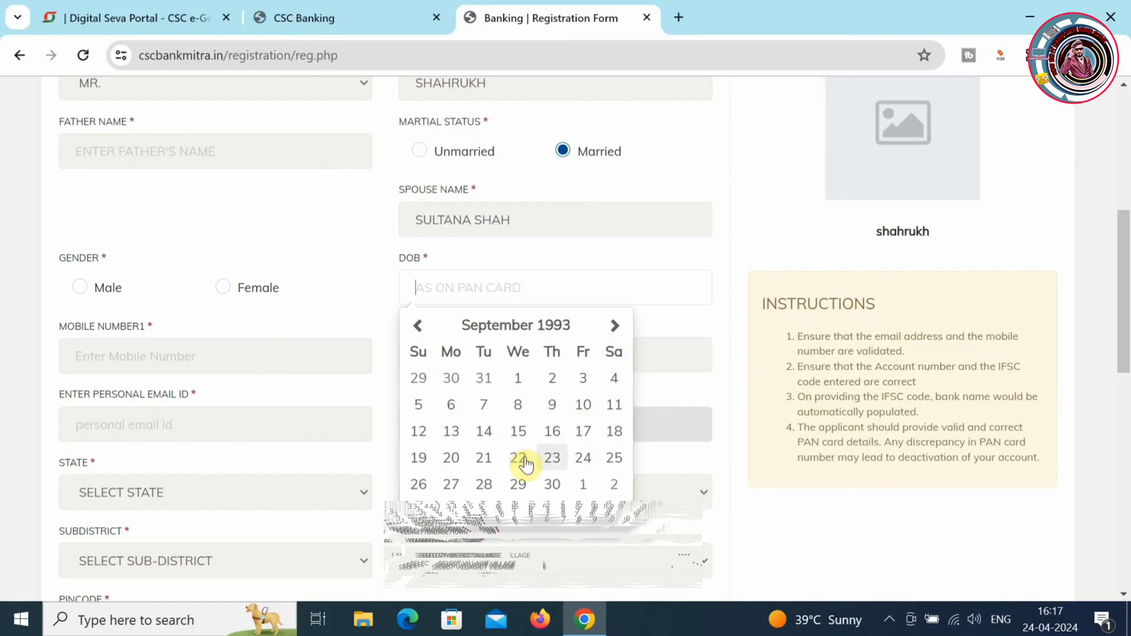
click(551, 404)
- Set gender to Male and enter both mobile numbers and the personal email address
click(80, 287)
click(155, 357)
text(9)
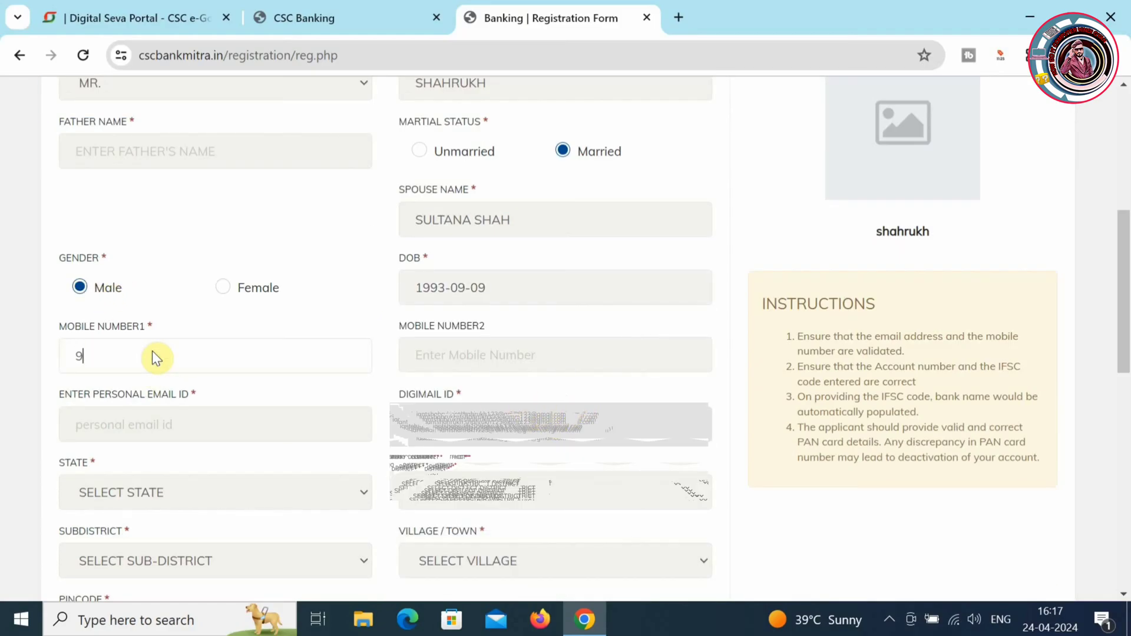
click(452, 348)
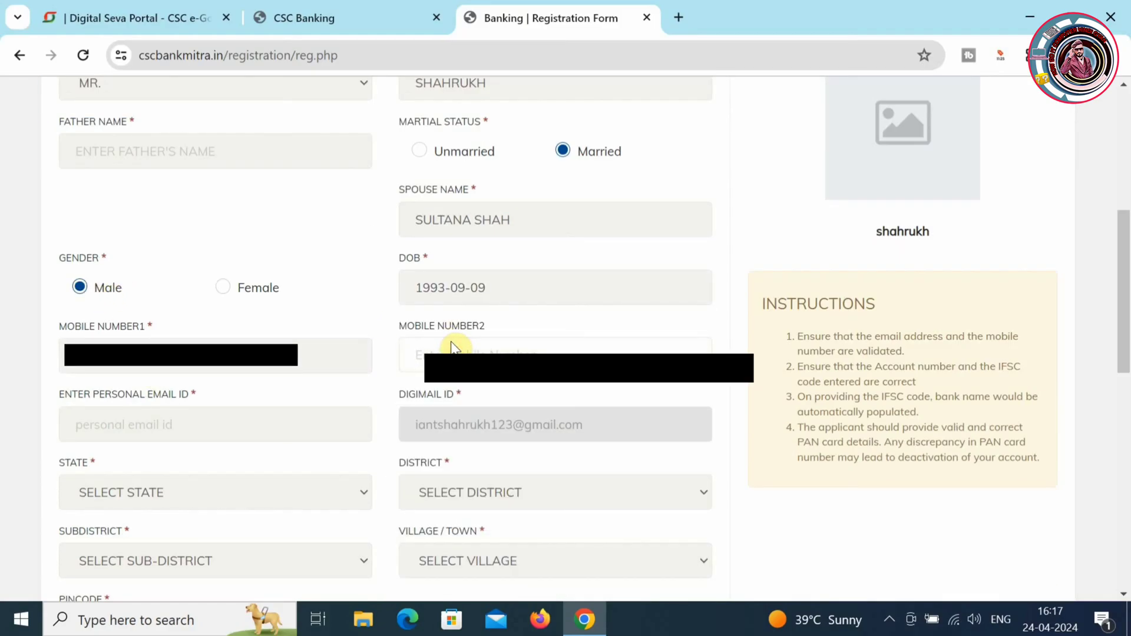
click(226, 423)
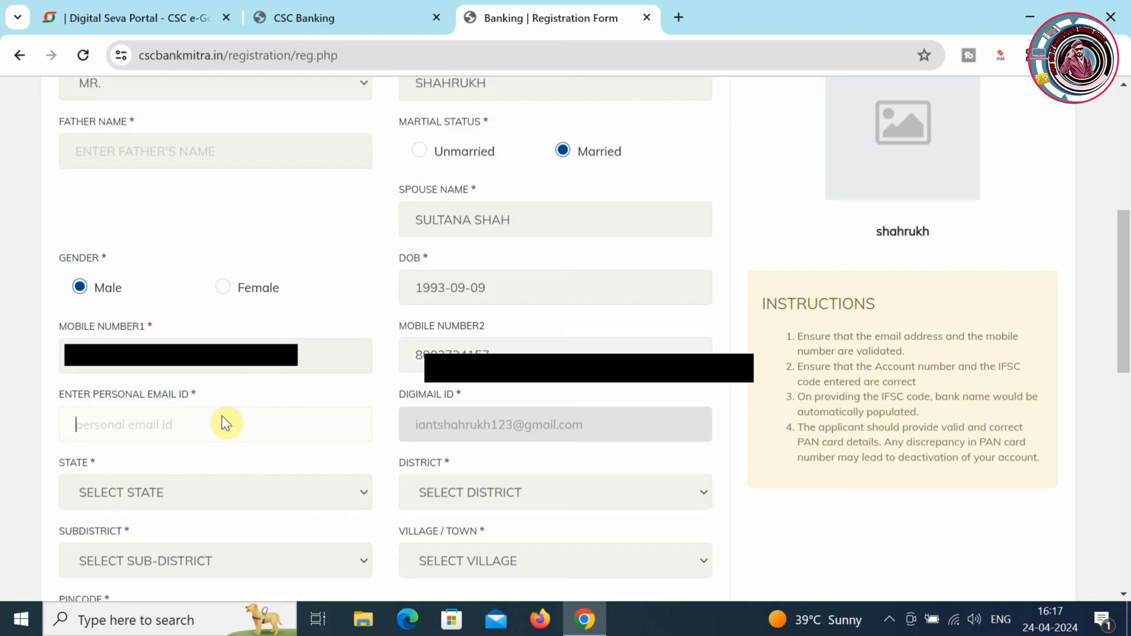
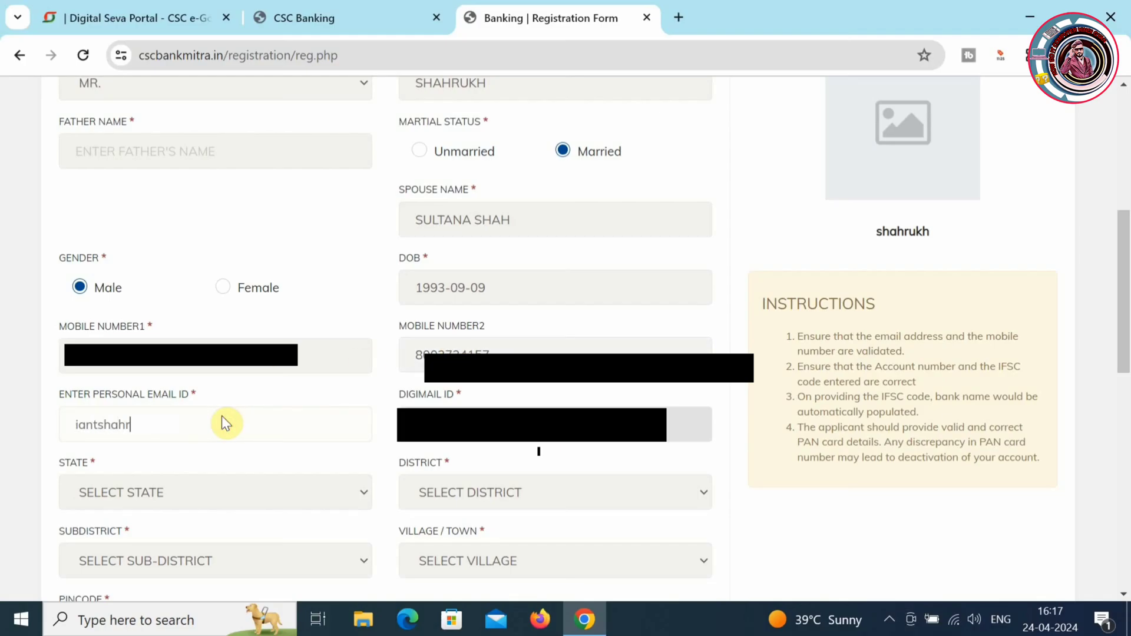
- Set state RAJASTHAN, with district, sub-district and village/town all AJMER
click(266, 494)
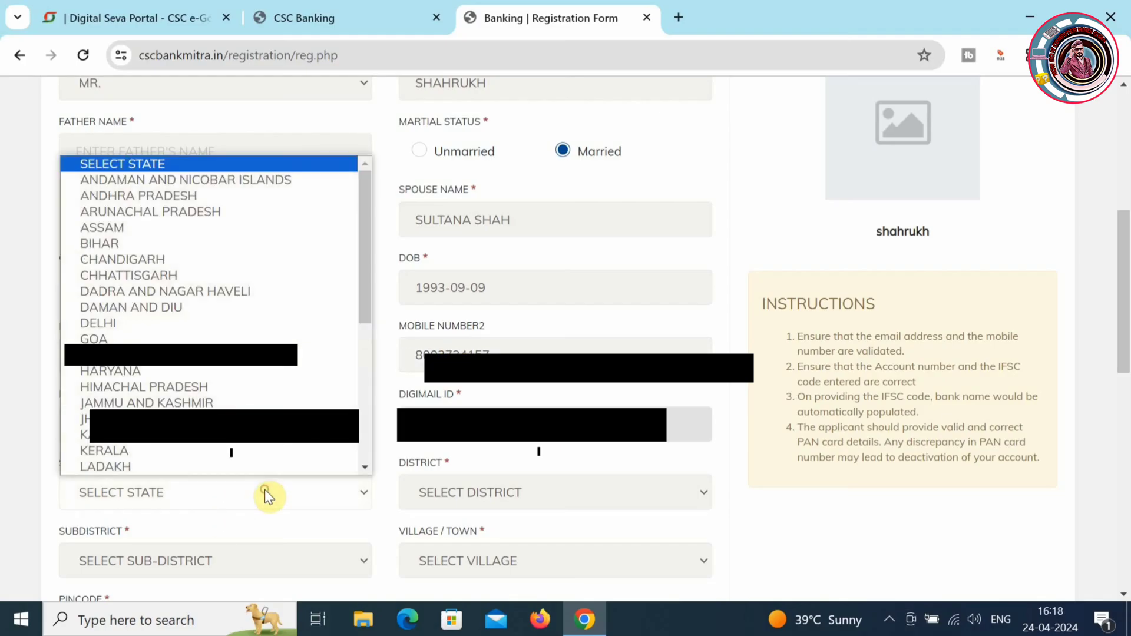
key(r)
key(Return)
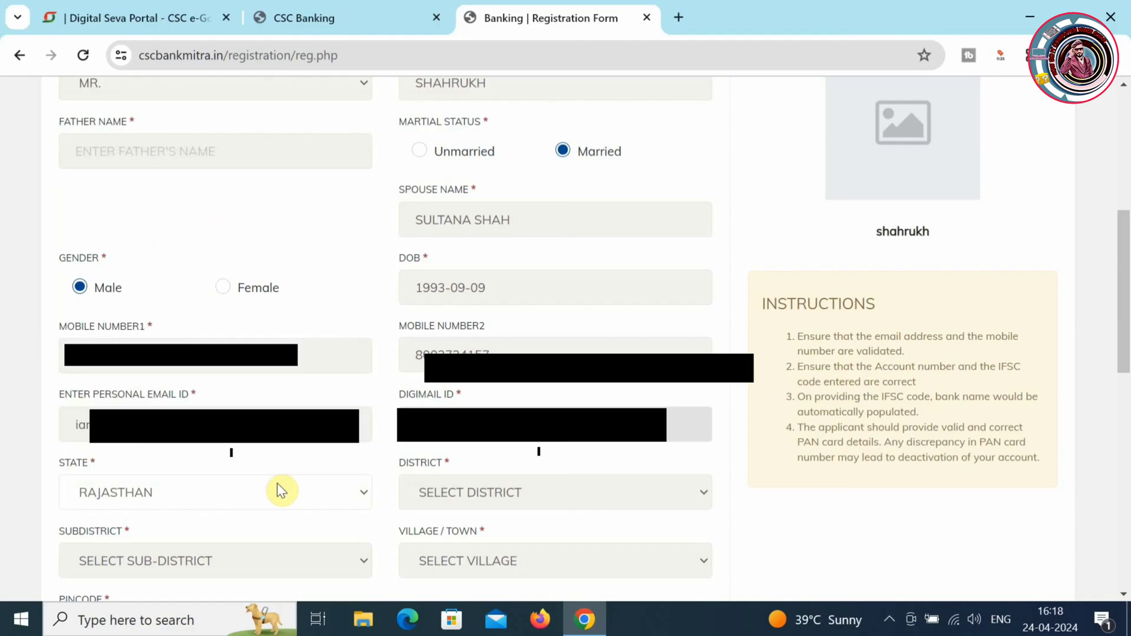
click(573, 492)
click(516, 182)
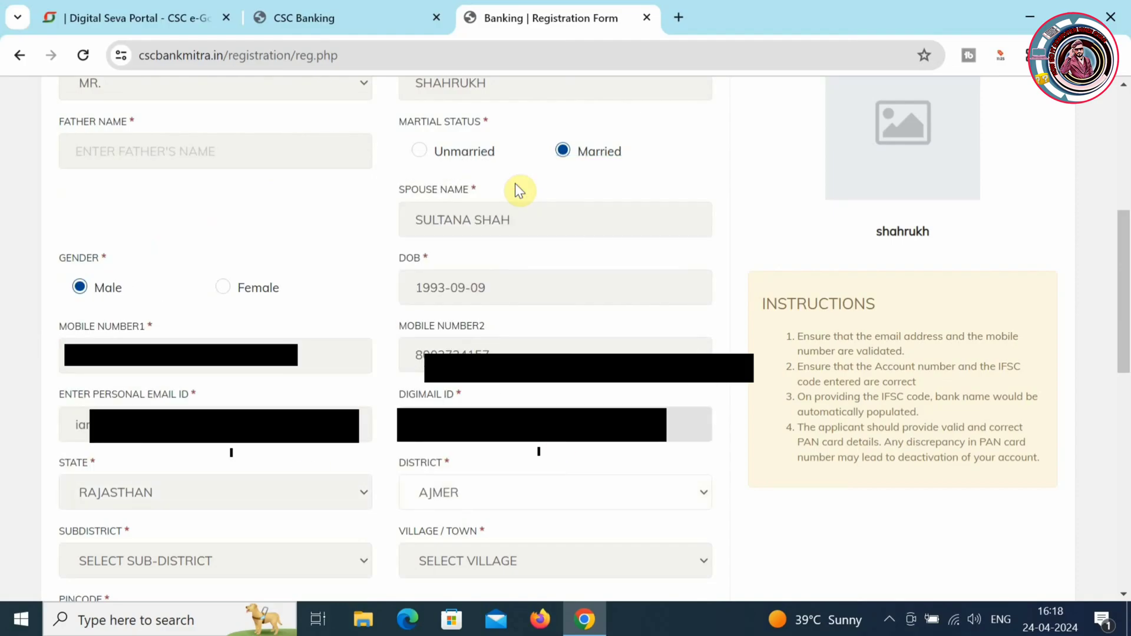
scroll(518, 190, down, 4)
click(318, 338)
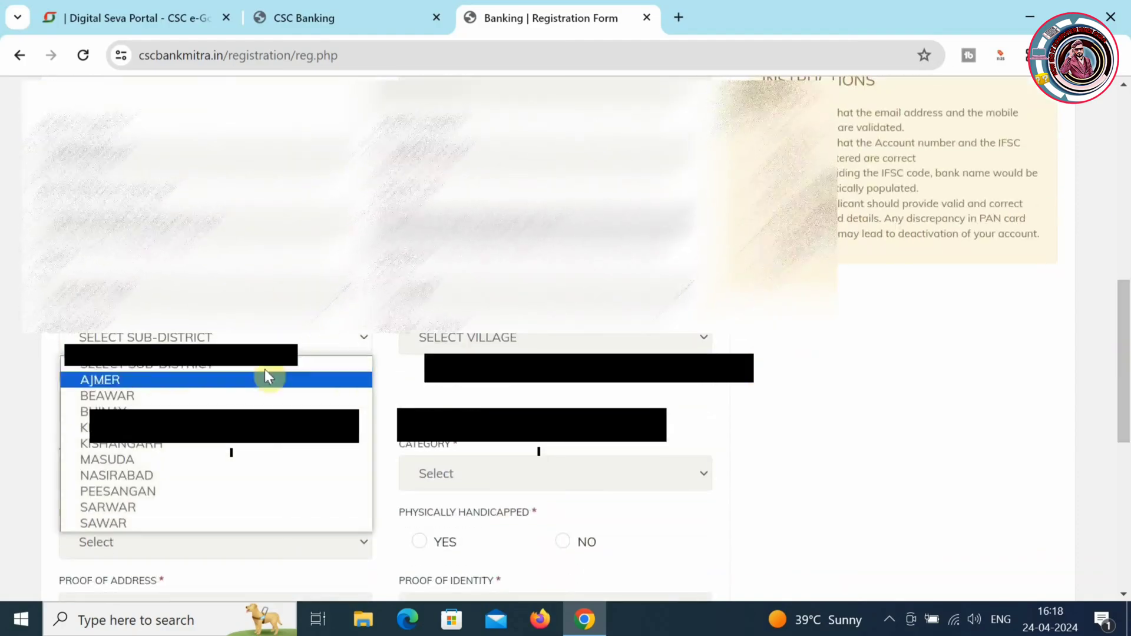
click(270, 377)
click(501, 338)
click(501, 36)
- Enter pincode 305001 and set the job status to ONLY CSC
click(174, 392)
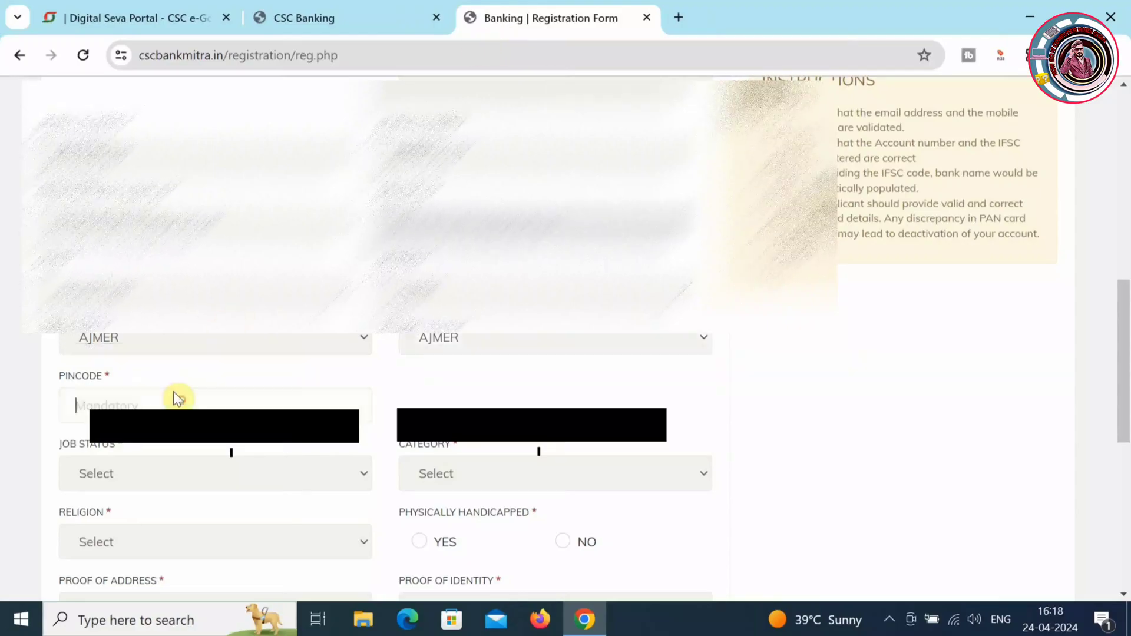
text(305206)
key(BackSpace)
key(BackSpace)
key(BackSpace)
text(001)
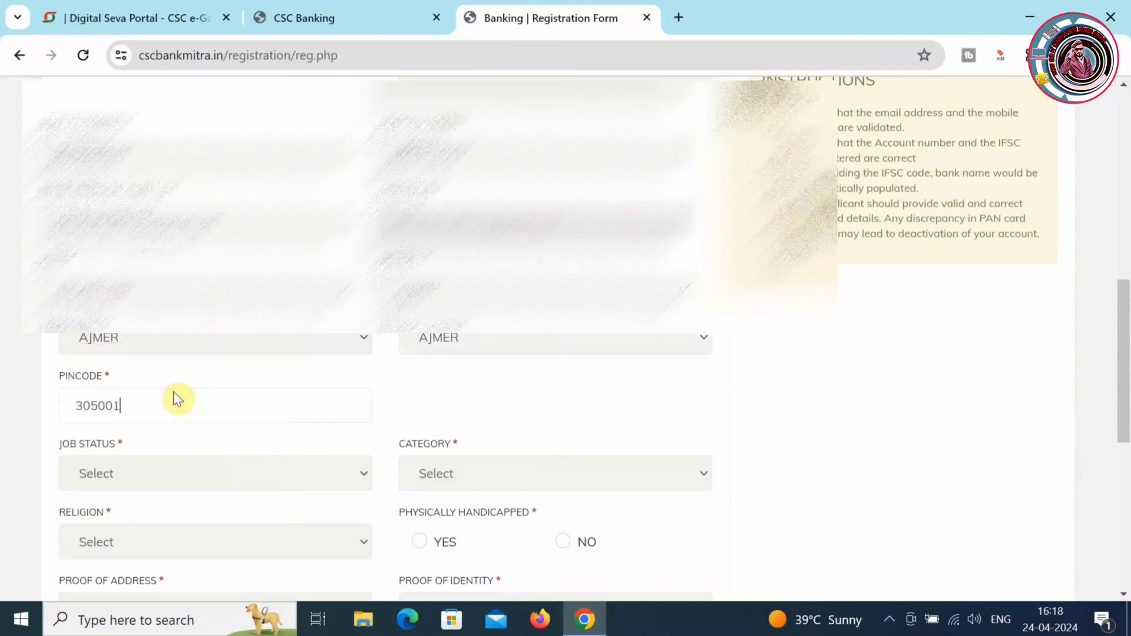
click(147, 469)
click(147, 469)
click(148, 469)
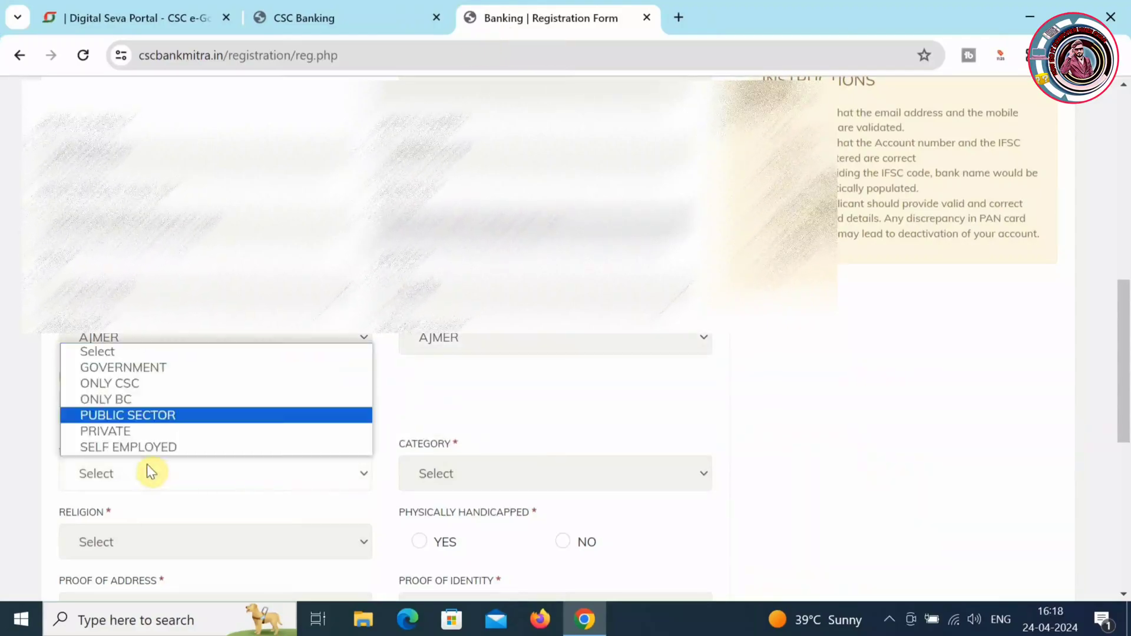
click(132, 388)
- Choose category OBC, religion ISLAM, and mark the applicant not physically handicapped
click(496, 476)
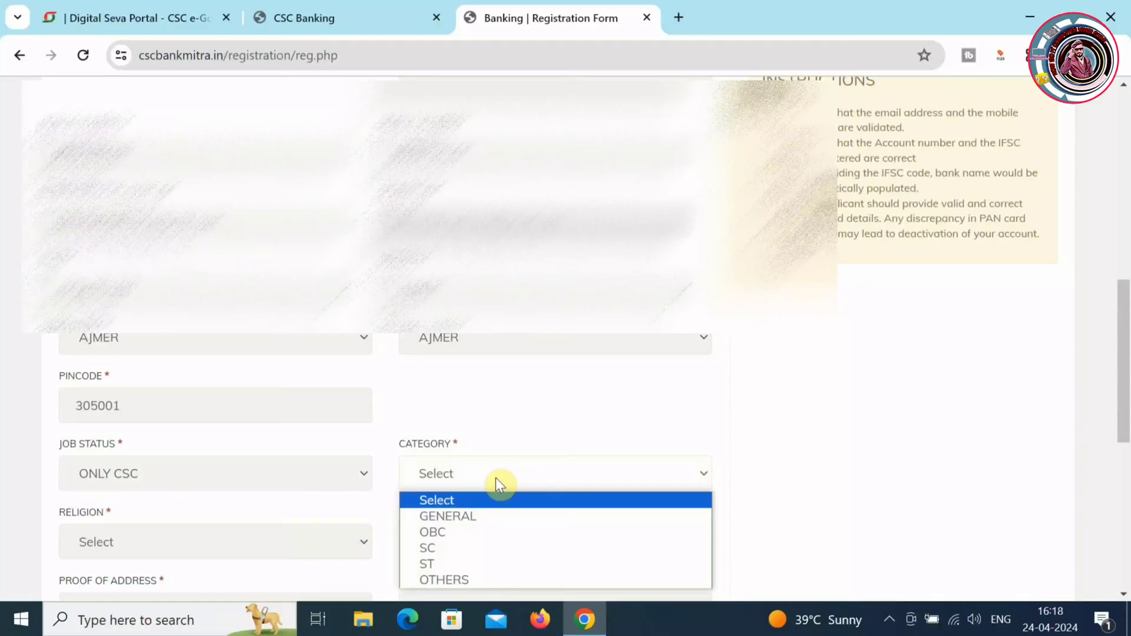
click(470, 532)
click(268, 539)
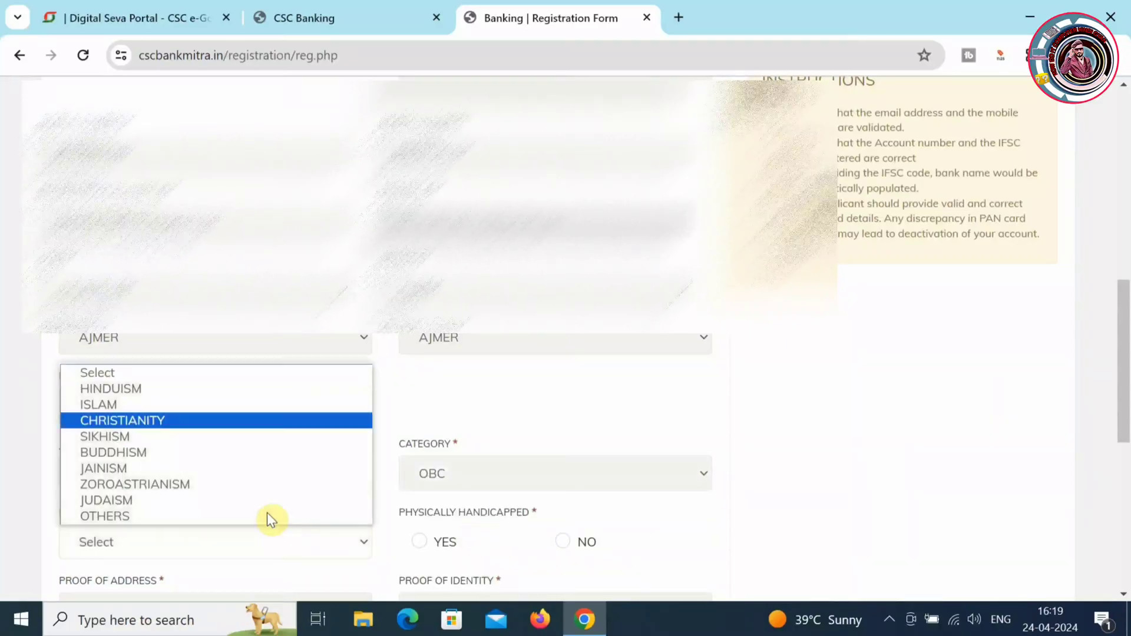
click(222, 404)
click(563, 541)
scroll(562, 541, down, 5)
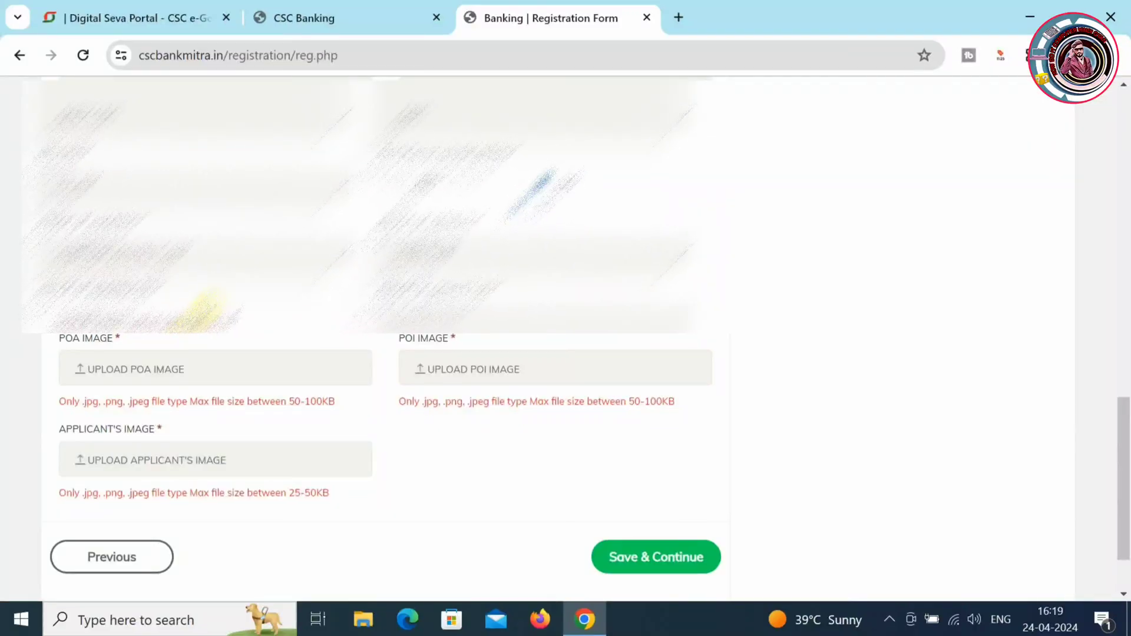
- Upload the 'adhar frent' image from Downloads as the proof of address
click(479, 319)
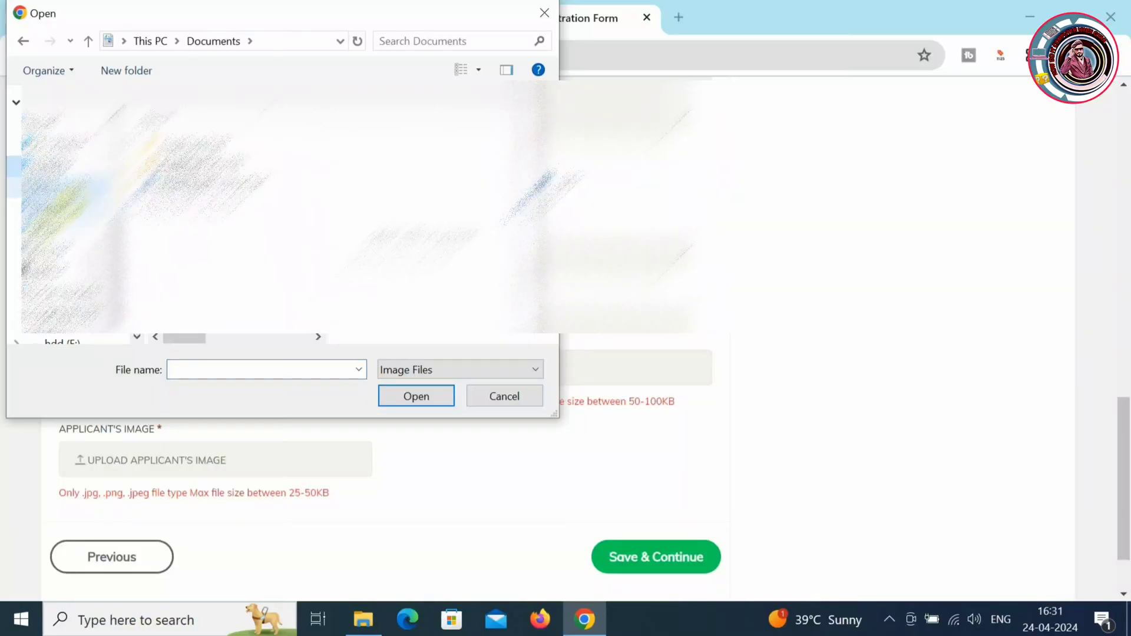
click(68, 190)
click(188, 176)
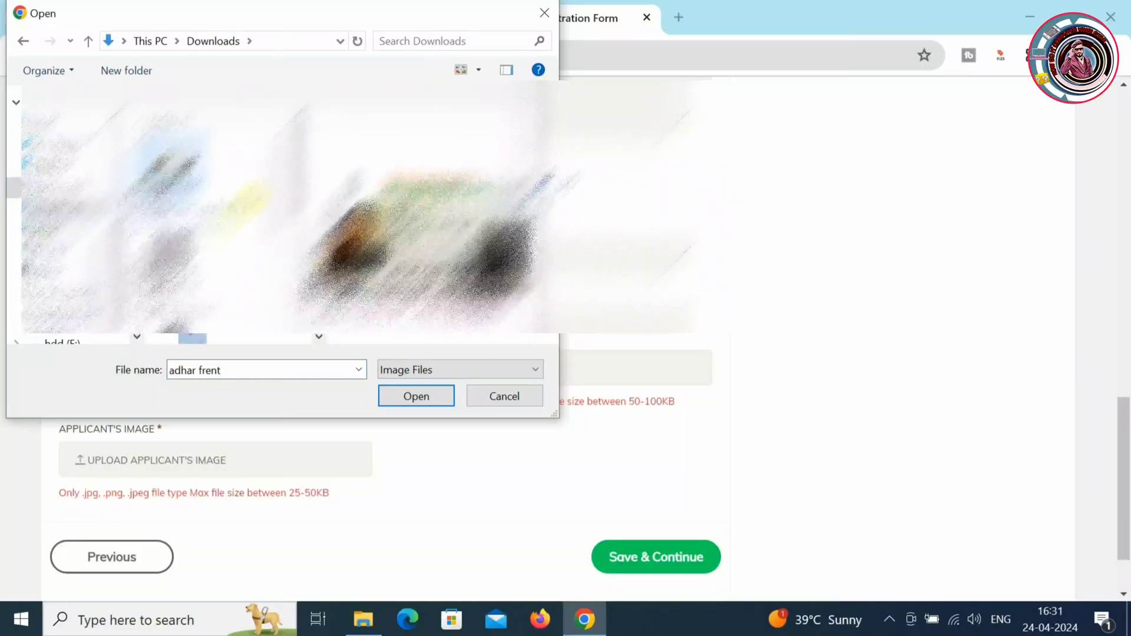
click(425, 405)
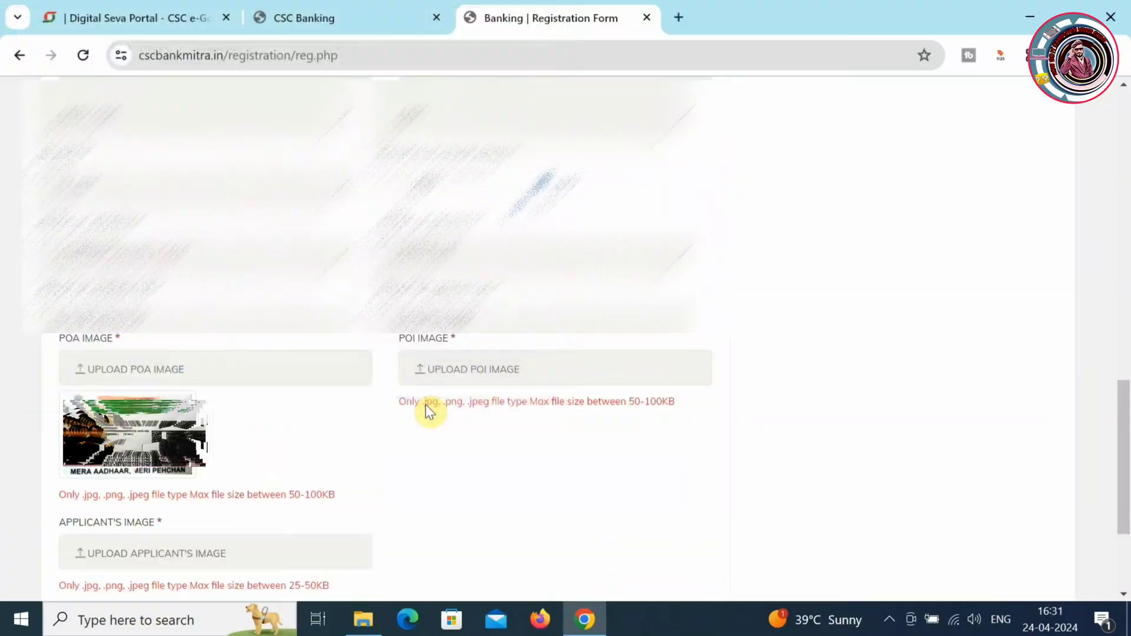
- Upload the 'pancard (1)' image as the proof of identity
click(483, 370)
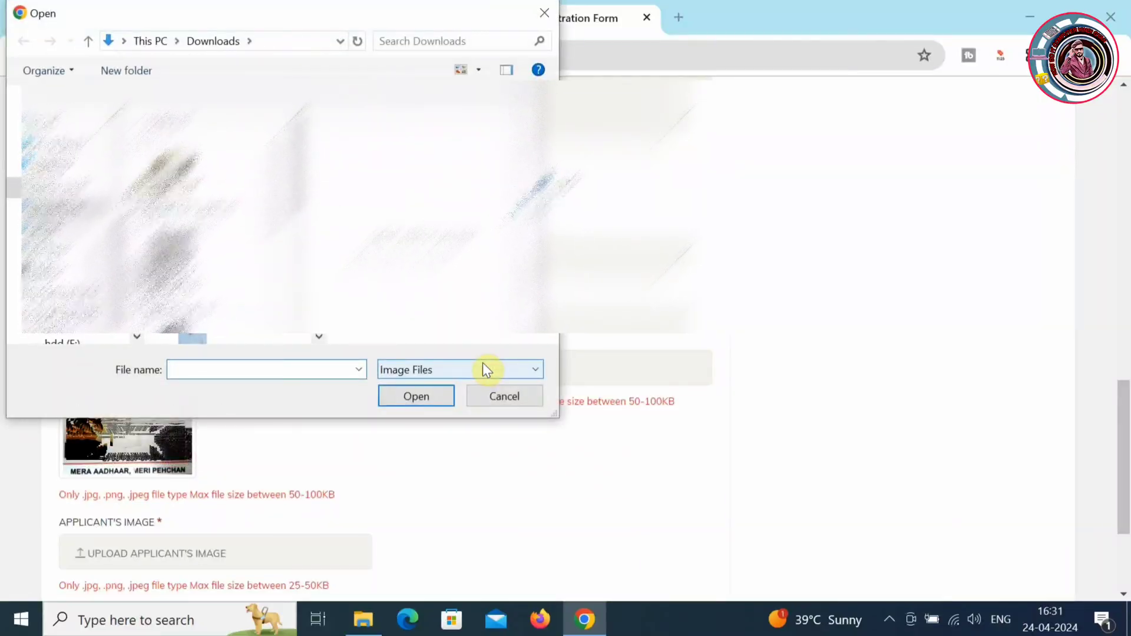
click(169, 168)
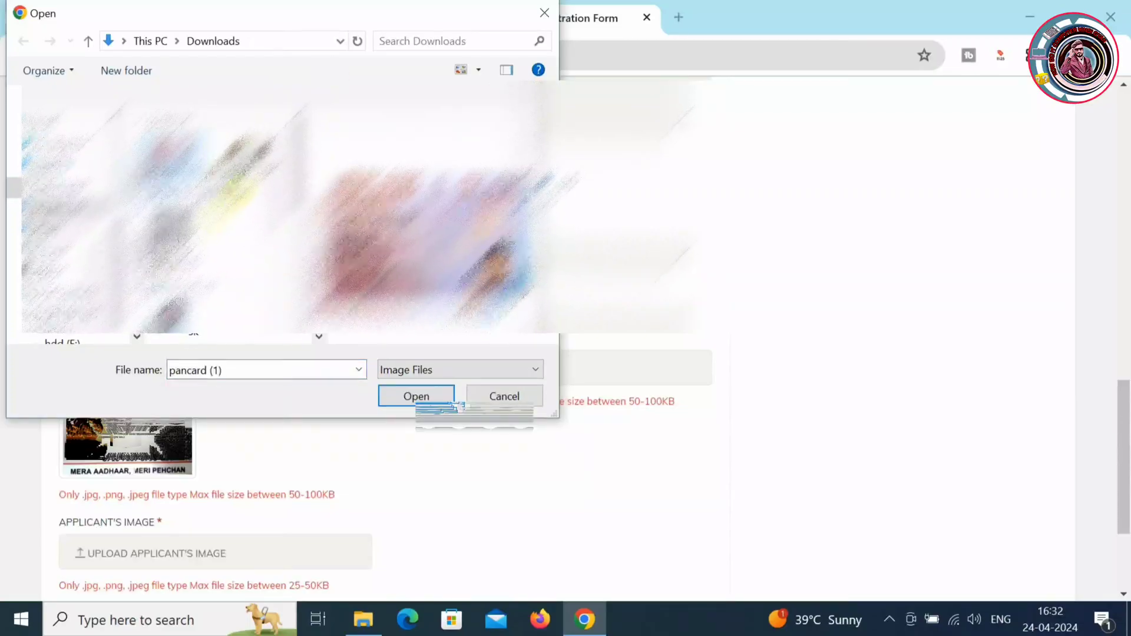
click(420, 398)
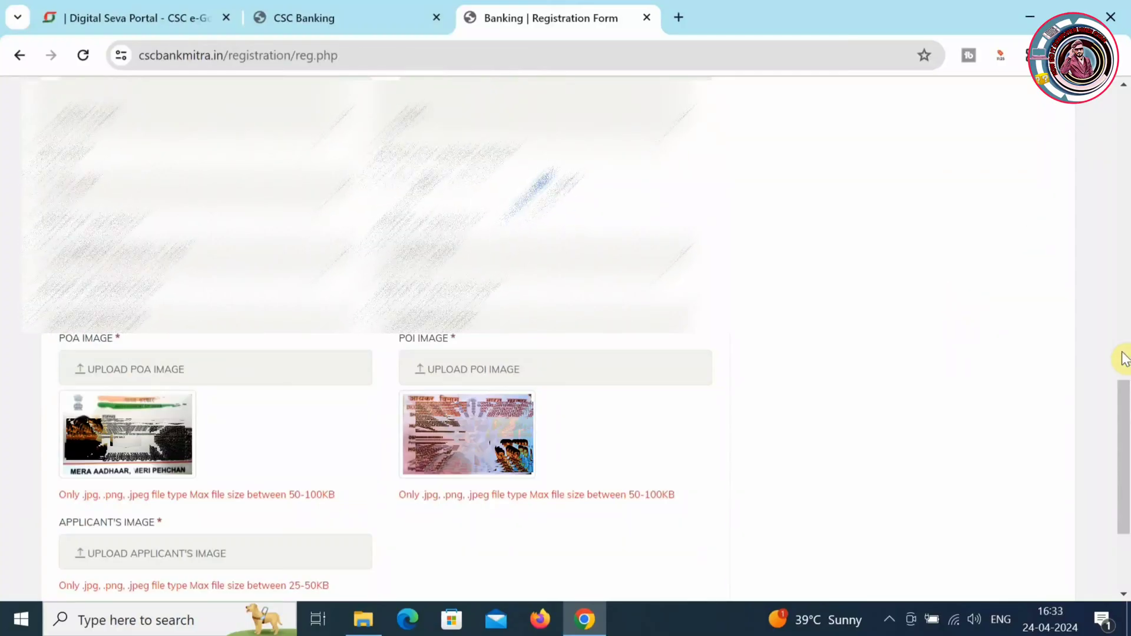
- Upload the applicant's photo as the applicant's image
drag(1124, 404, 1124, 443)
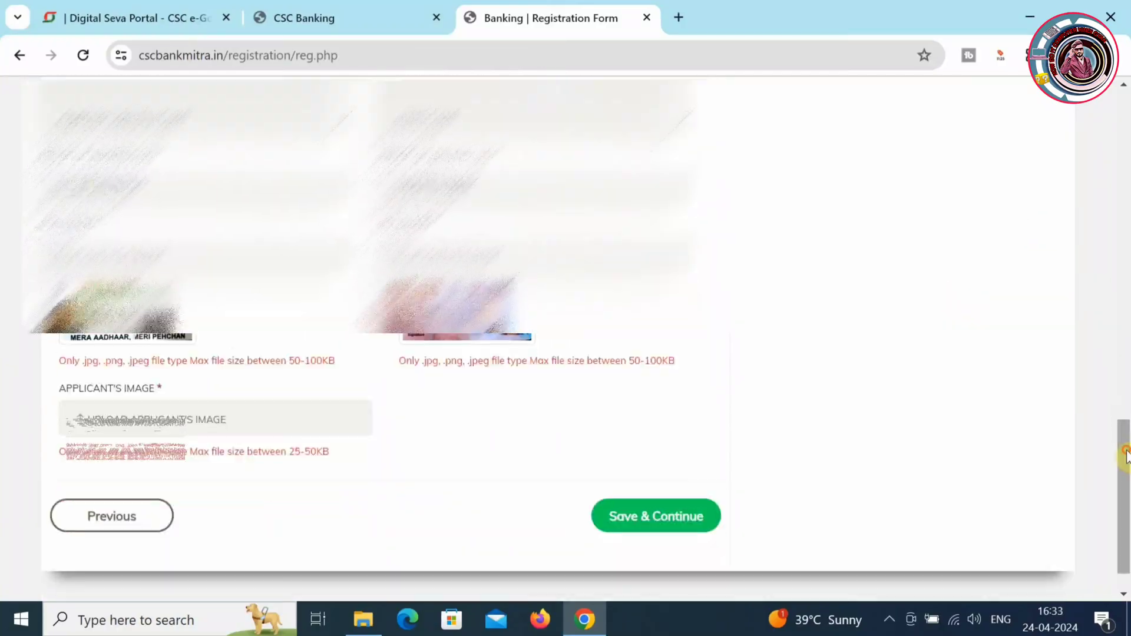
click(250, 419)
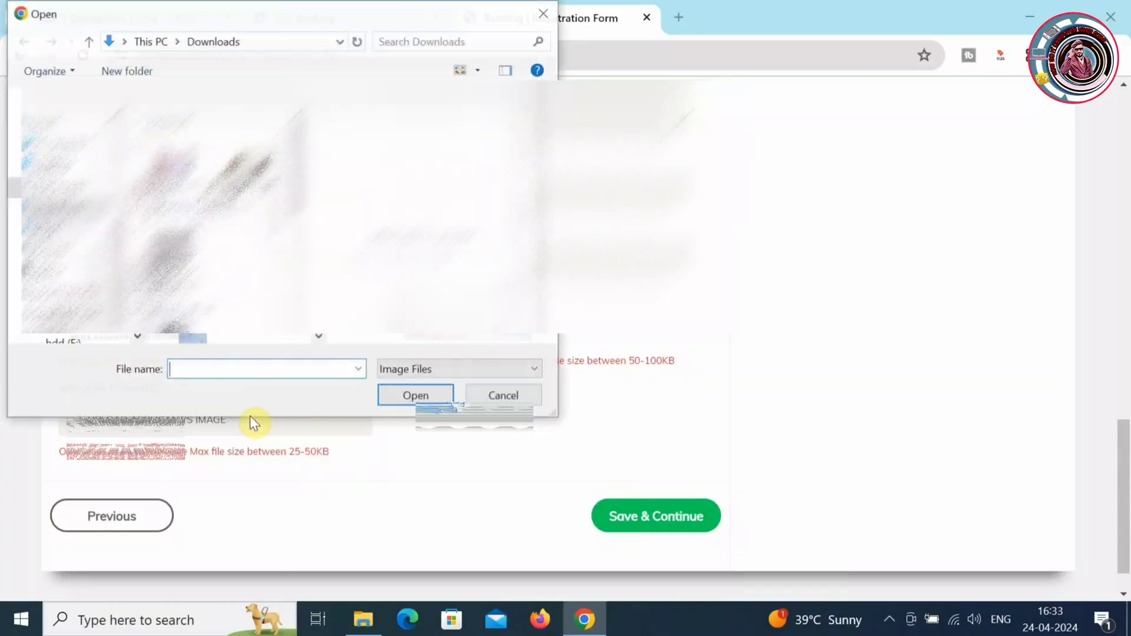
text(sk)
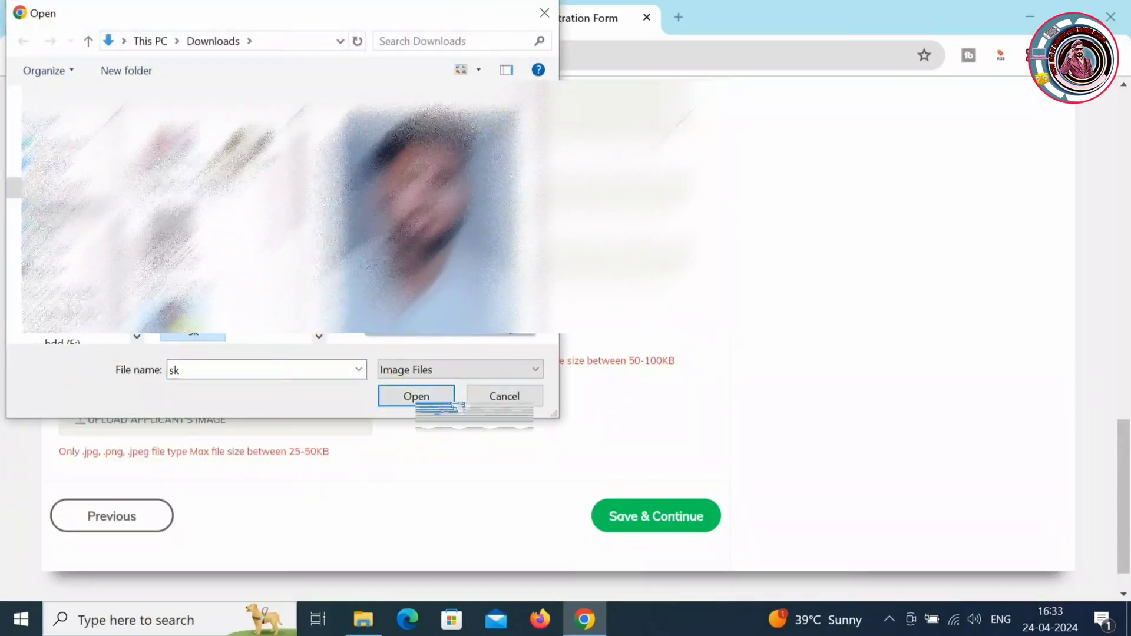
mouse_move(193, 325)
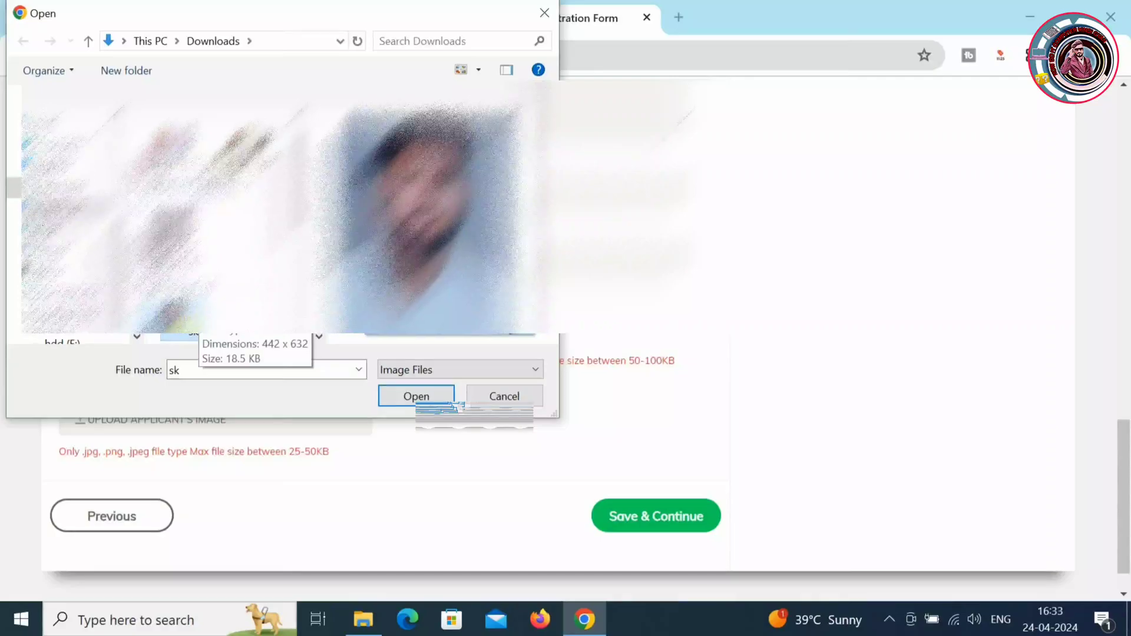
click(443, 396)
scroll(554, 448, down, 2)
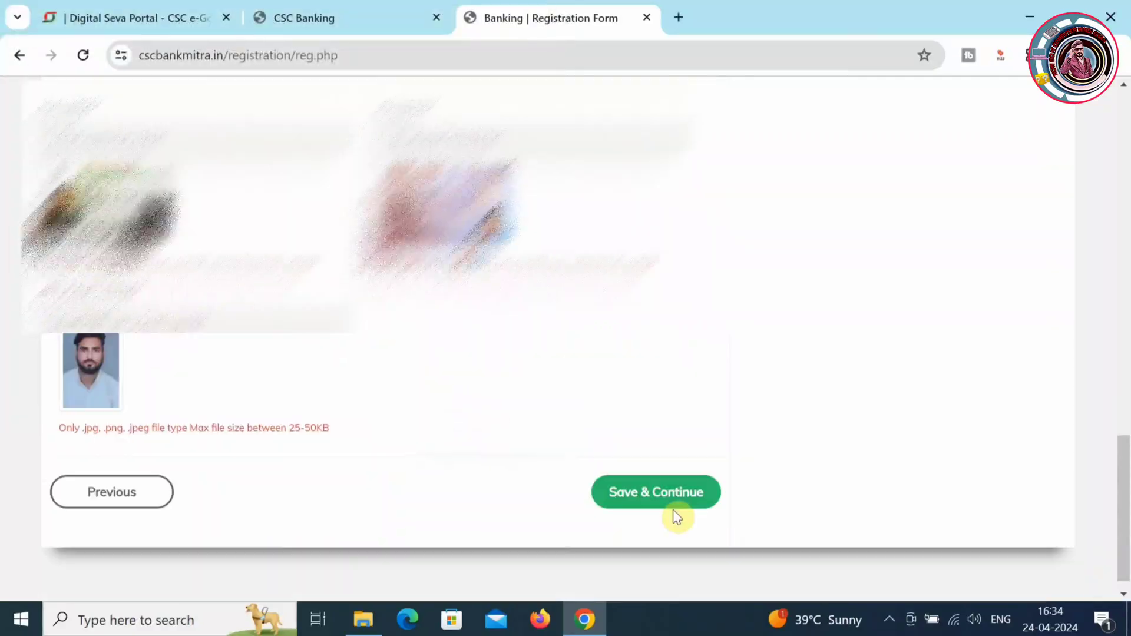
- Save the personal details and set the BC centre area to Urban
click(672, 495)
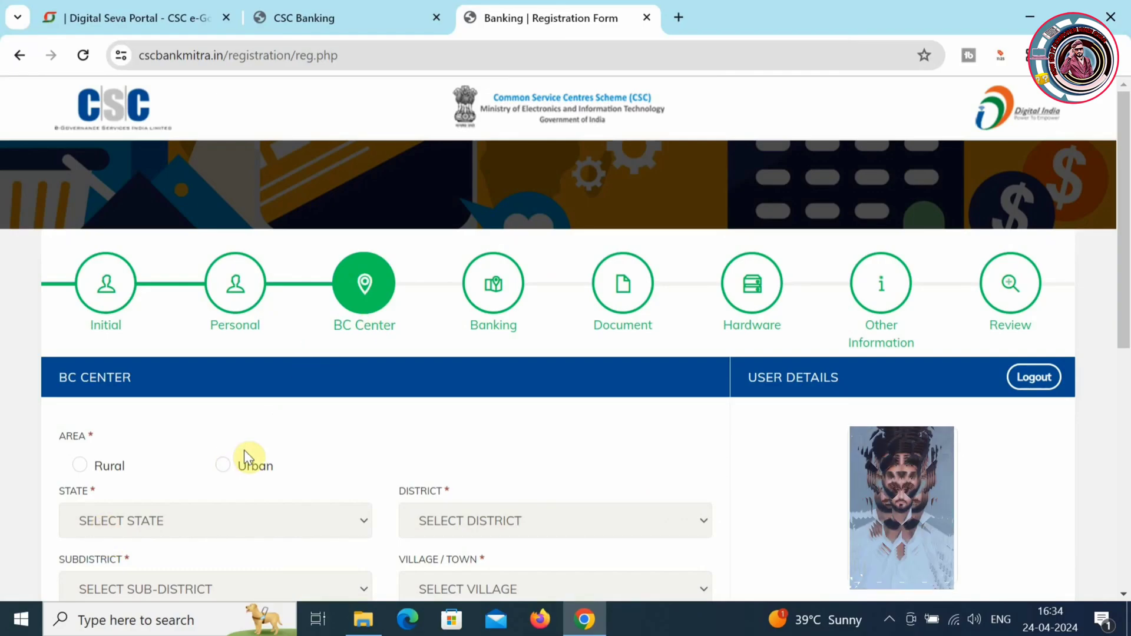
click(230, 472)
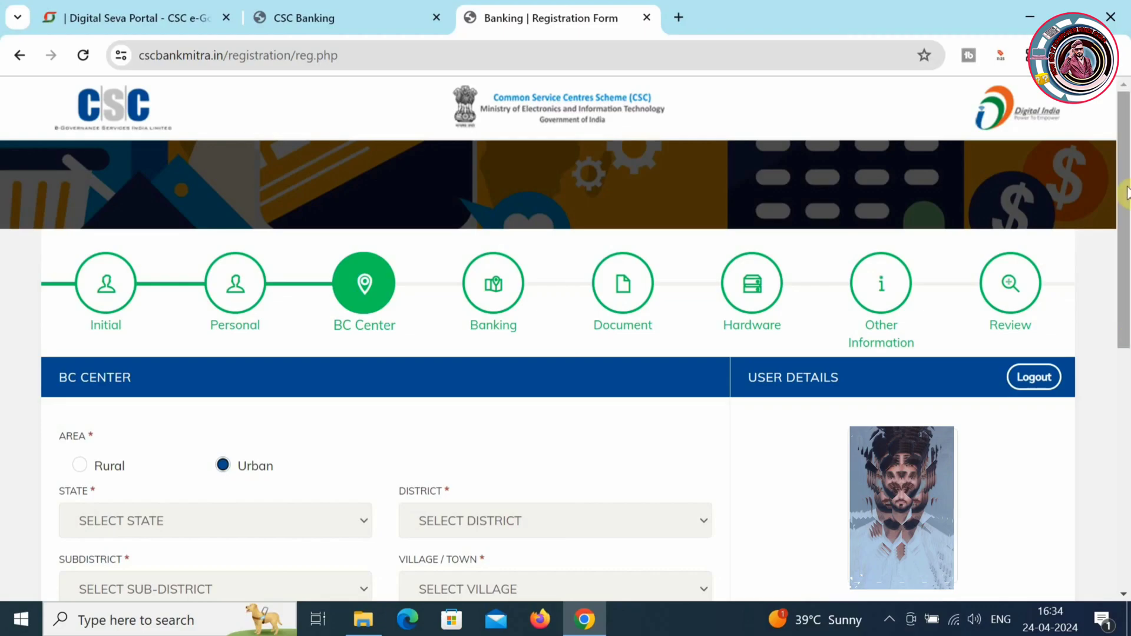
scroll(1125, 413, down, 4)
- Set the centre's state to RAJASTHAN, with district, subdistrict and village/town AJMER
click(268, 267)
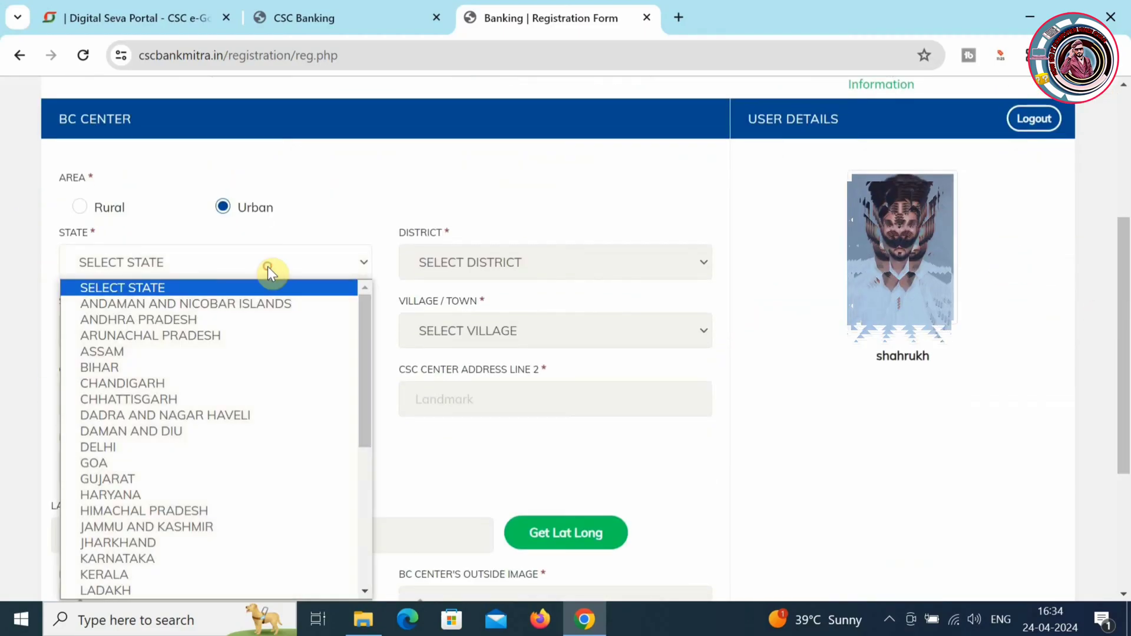
key(r)
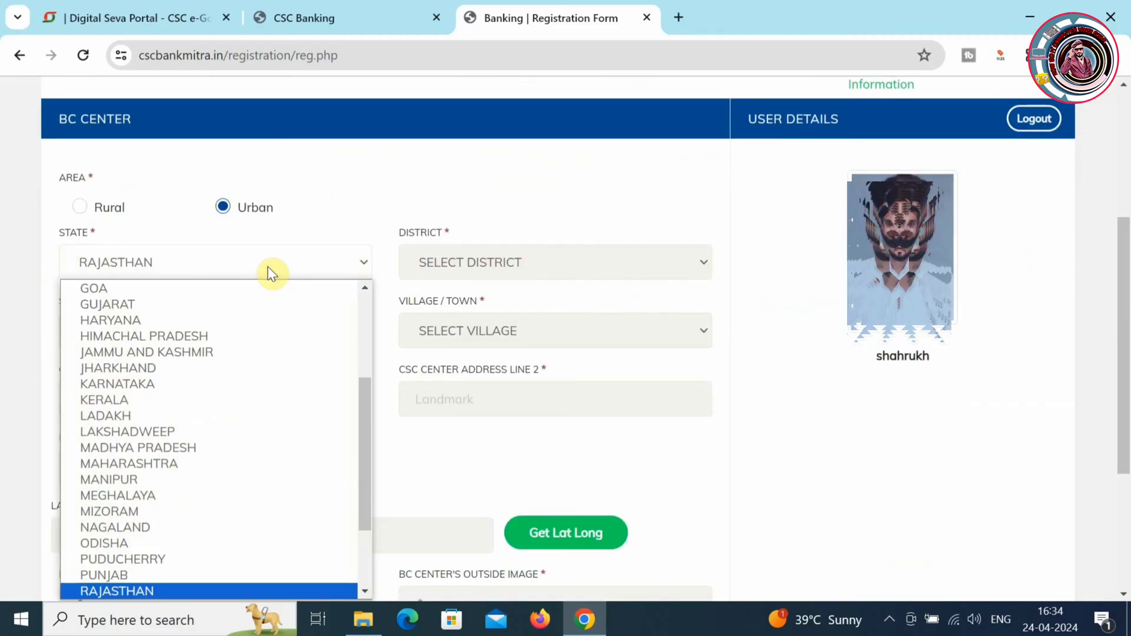
key(Return)
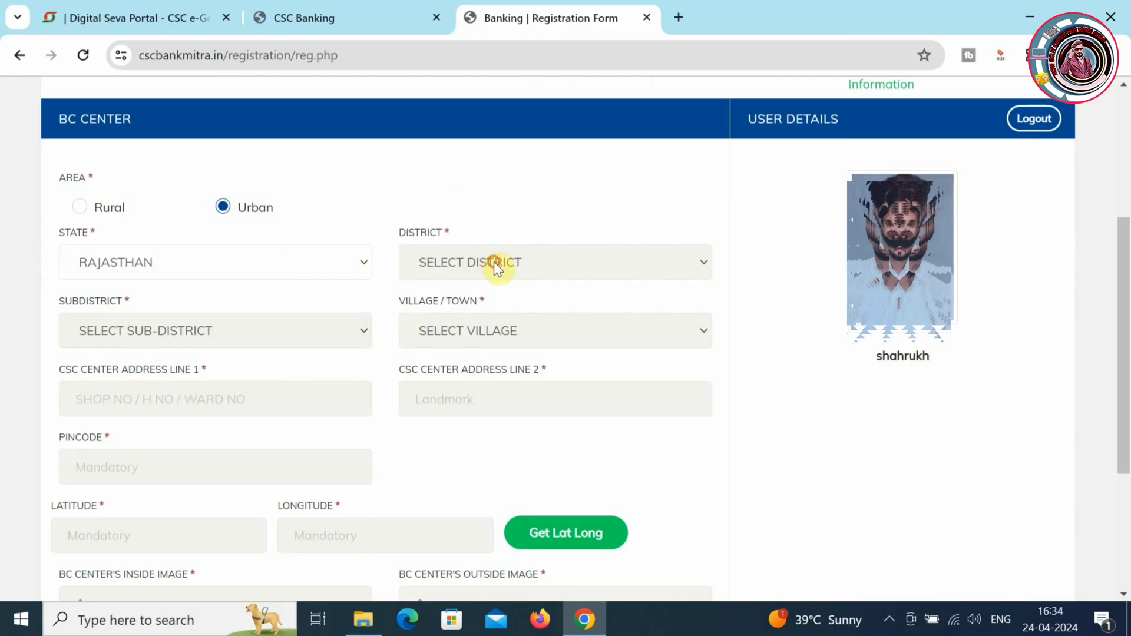
click(495, 263)
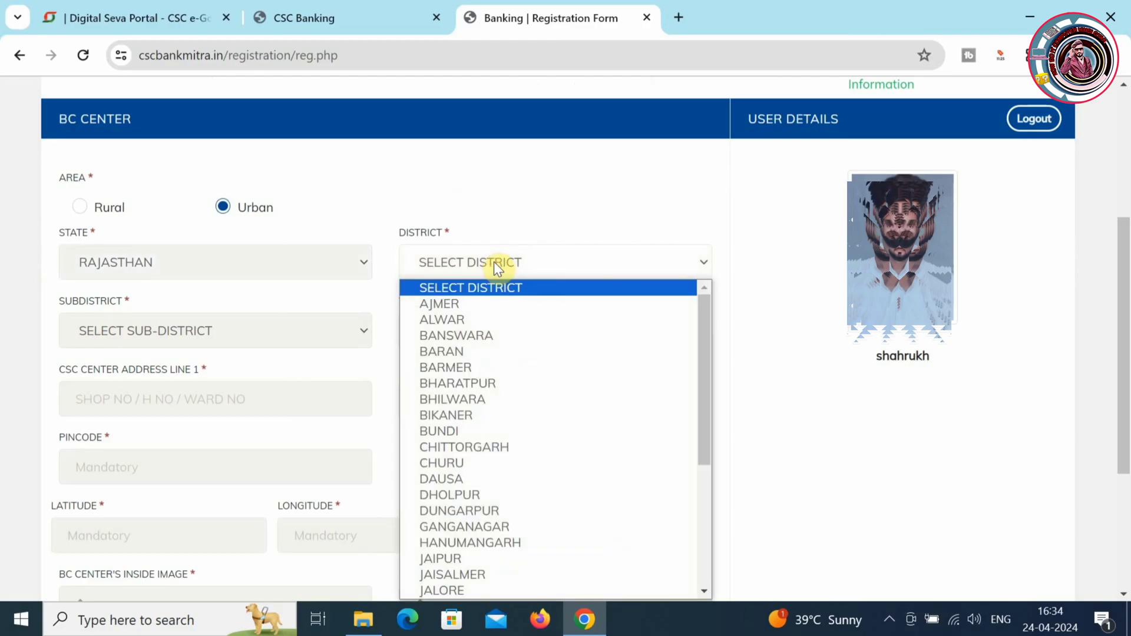
click(459, 299)
click(282, 324)
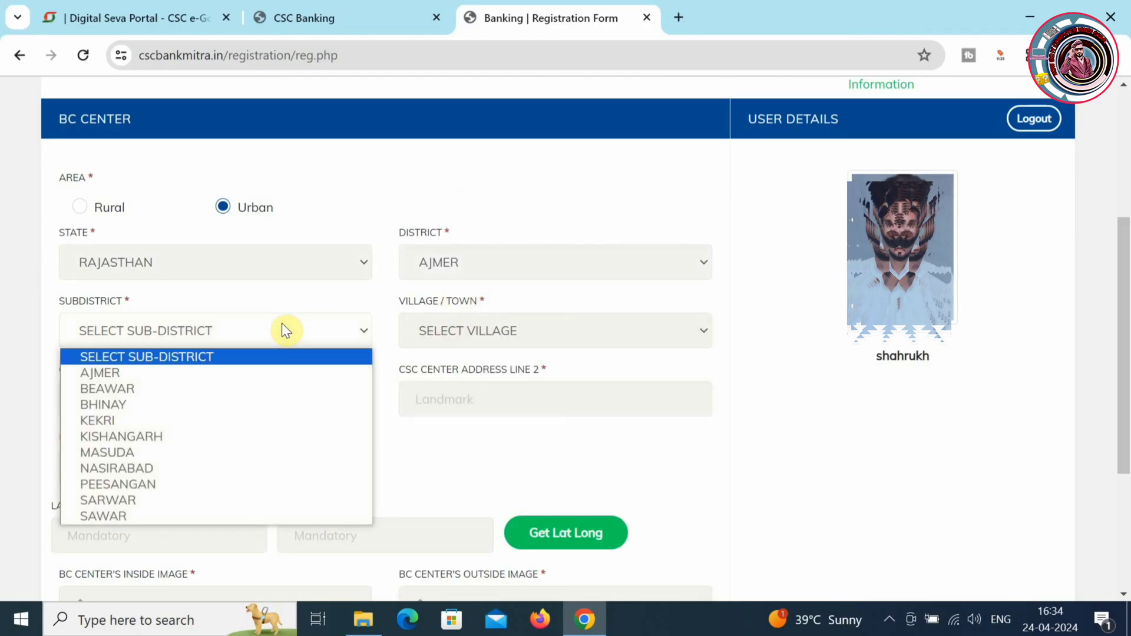
click(262, 372)
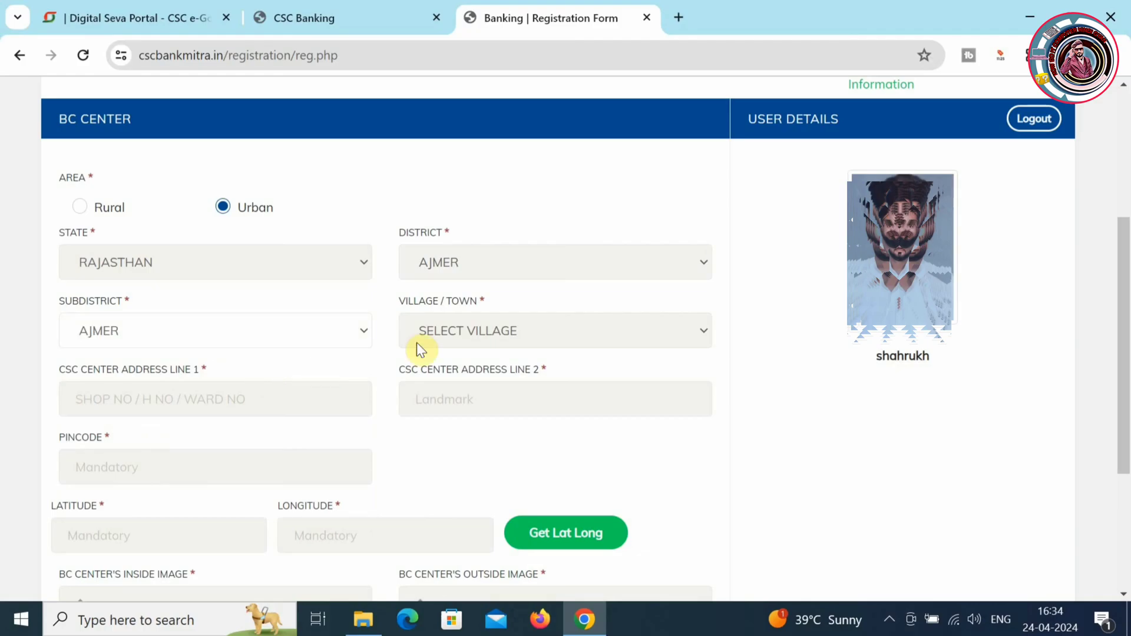
click(459, 333)
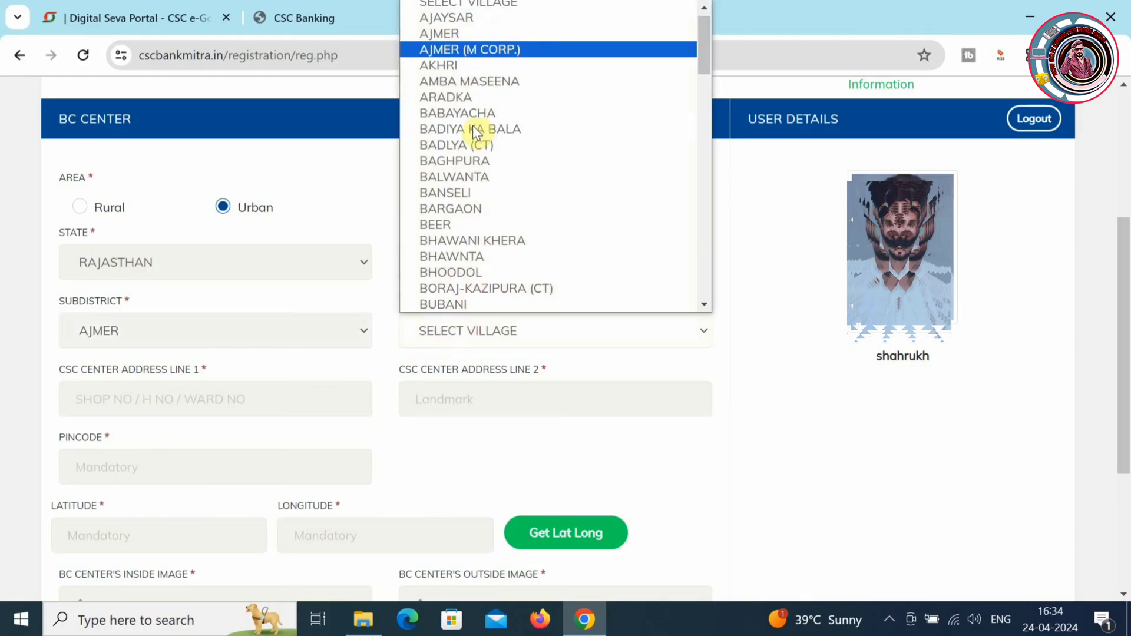
click(479, 38)
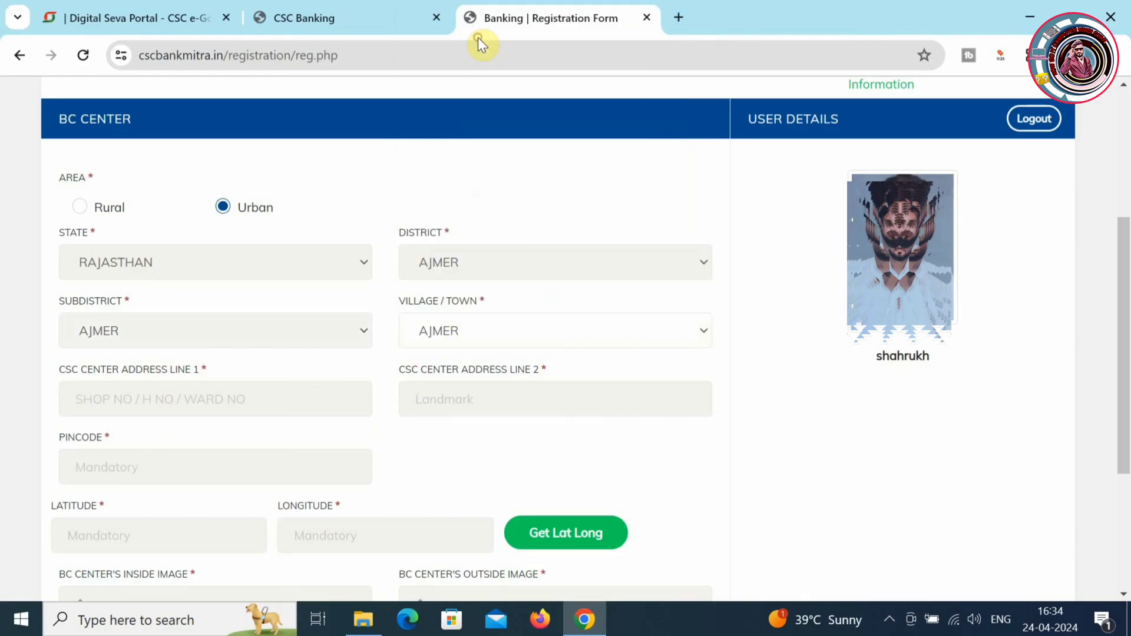
- Enter the centre's two address lines and pincode 305001, then look up its coordinates
click(157, 395)
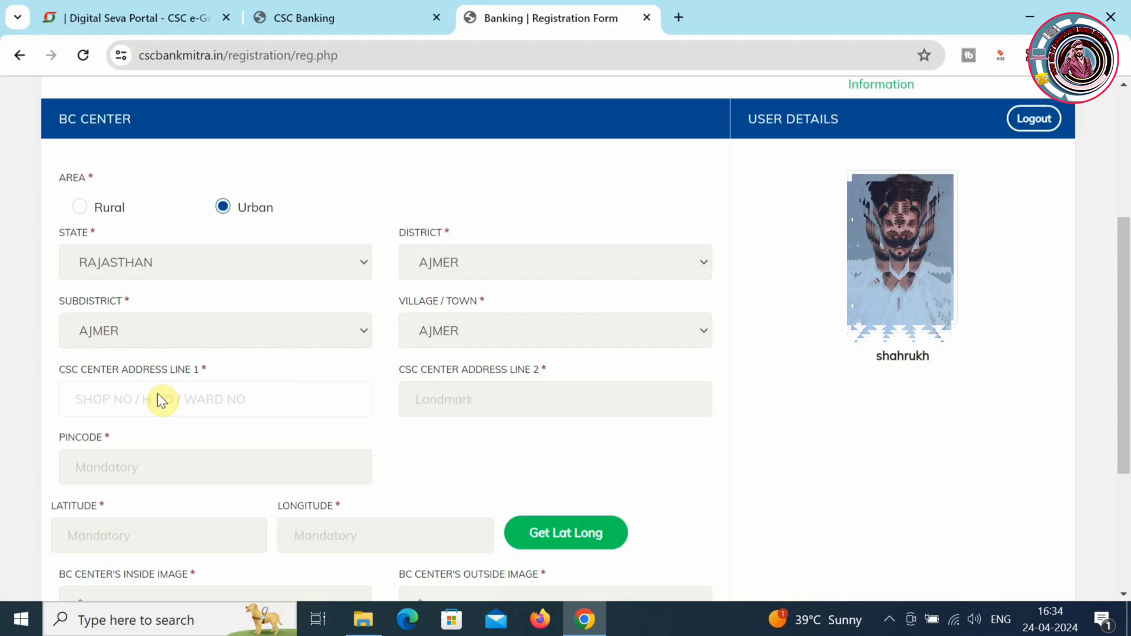
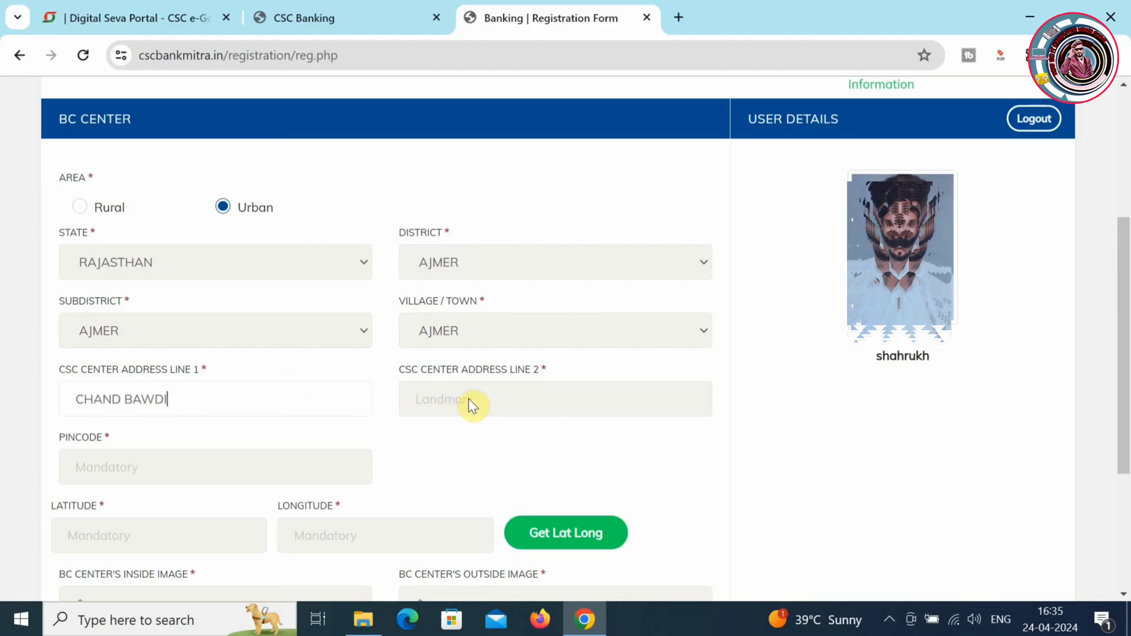
click(468, 396)
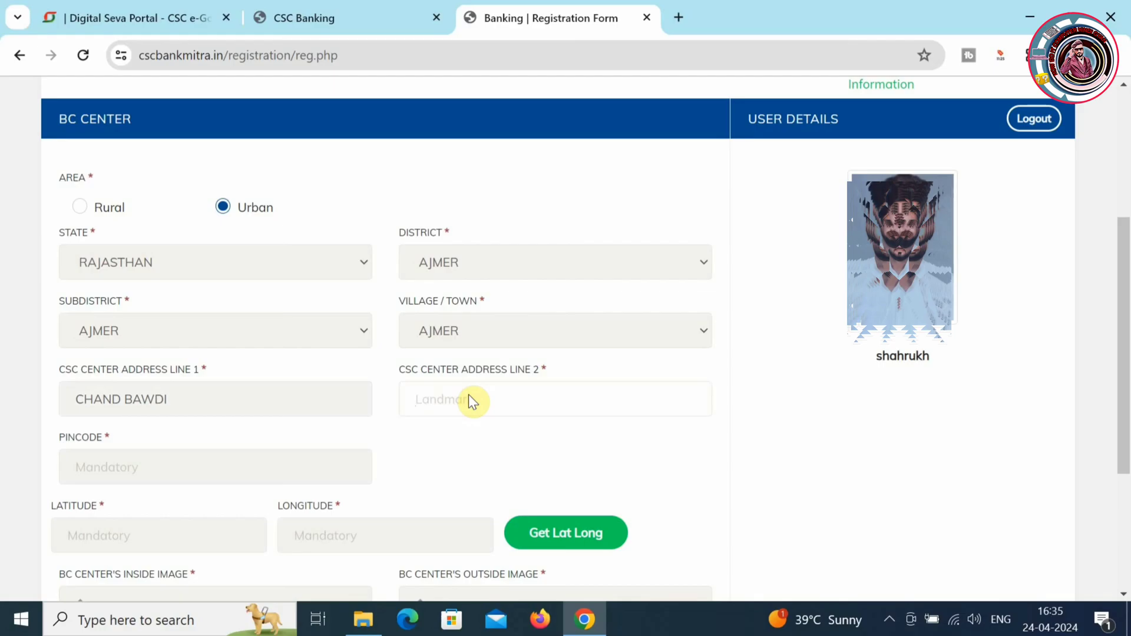
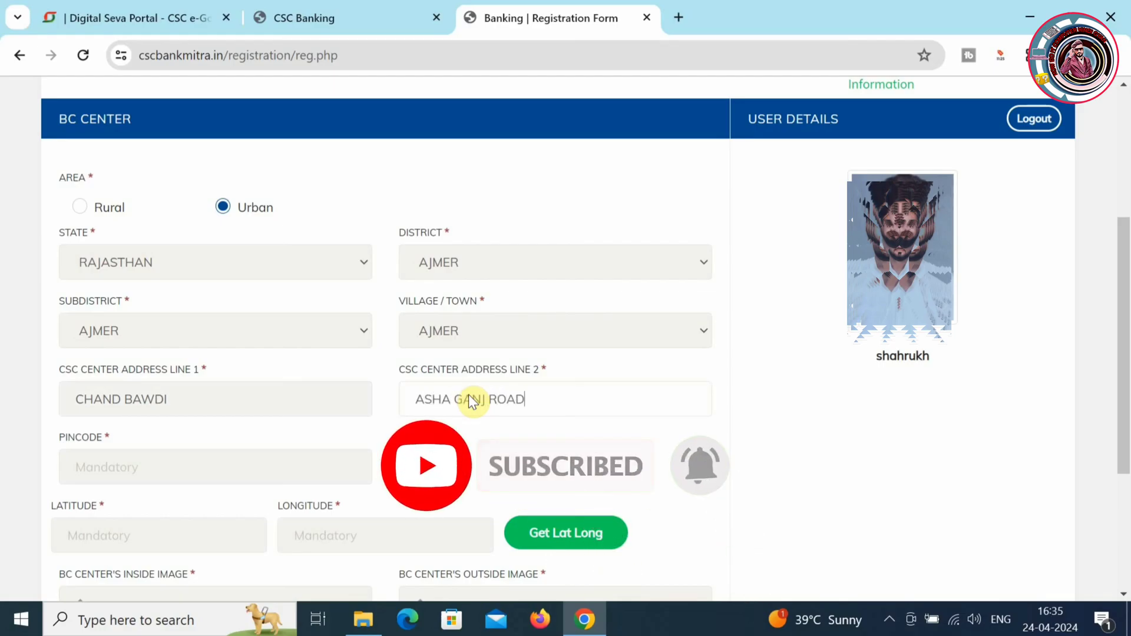
click(276, 470)
text(305001)
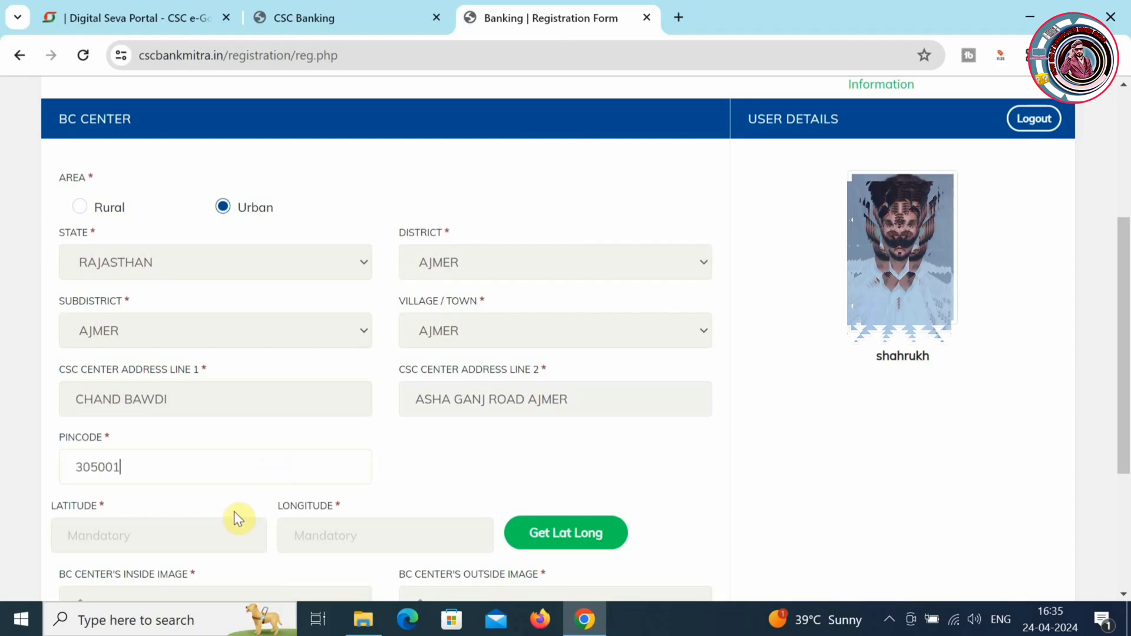
click(568, 538)
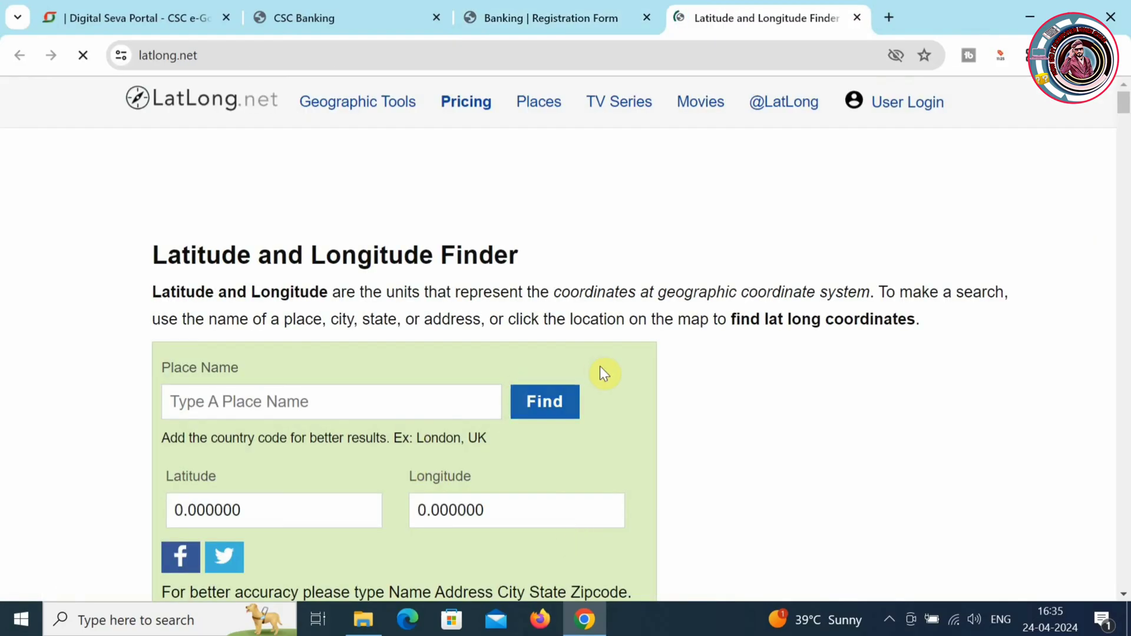
click(547, 399)
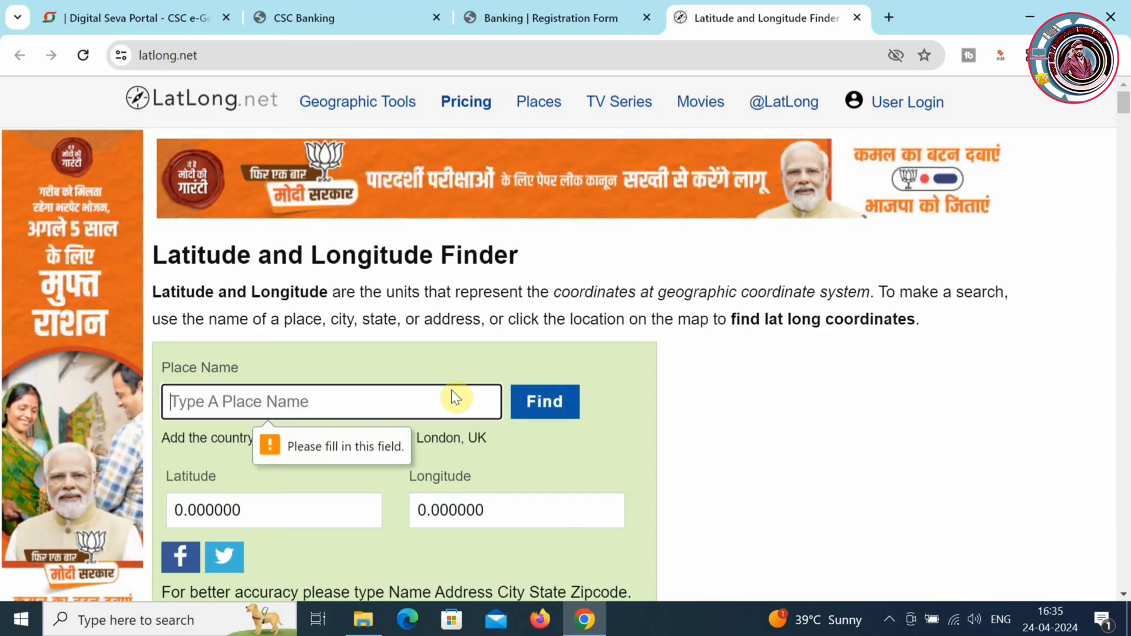
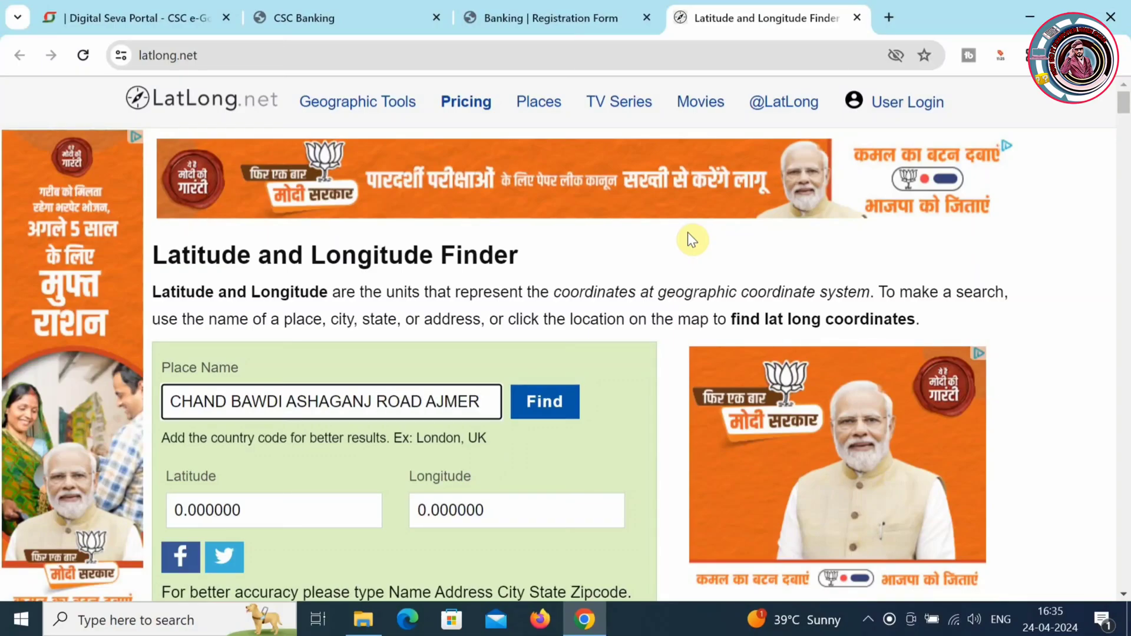
click(569, 411)
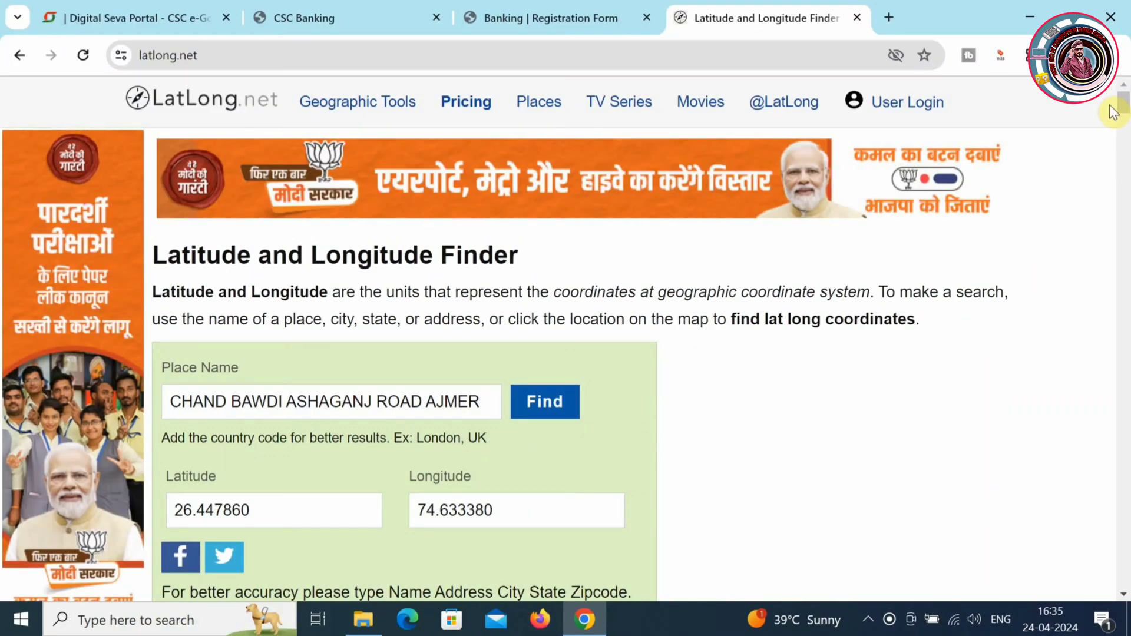
mouse_move(1126, 111)
mouse_down()
mouse_move(1127, 144)
mouse_move(1126, 126)
mouse_up()
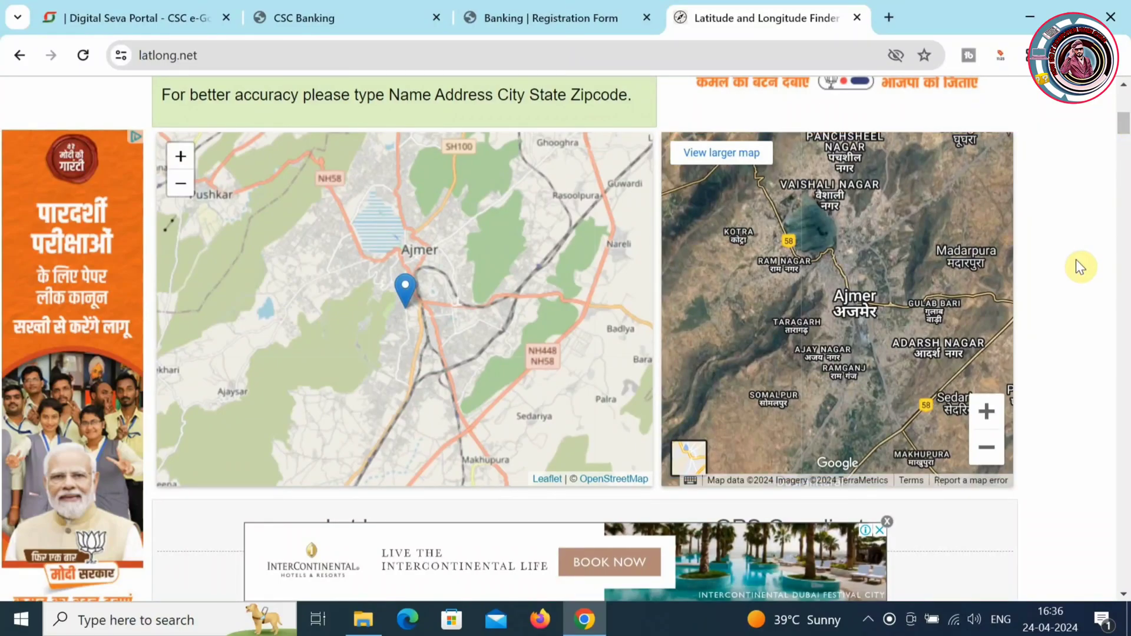
- Zoom the satellite map to street level, pan to IT Computer Services, and open it as a larger Google map
click(983, 414)
click(983, 414)
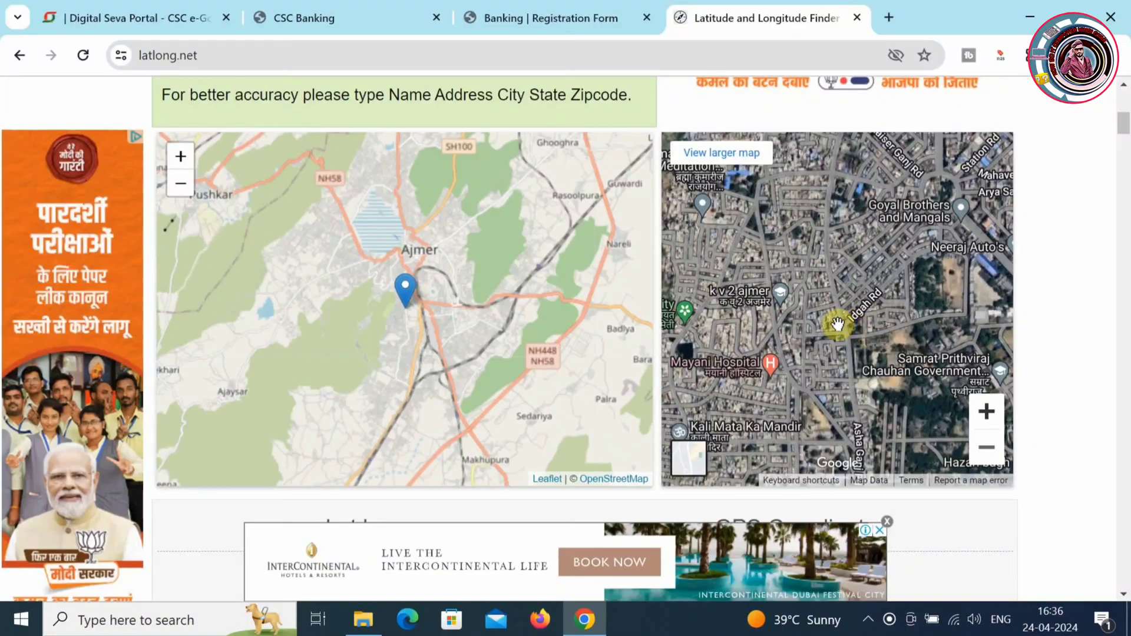
click(987, 415)
click(988, 423)
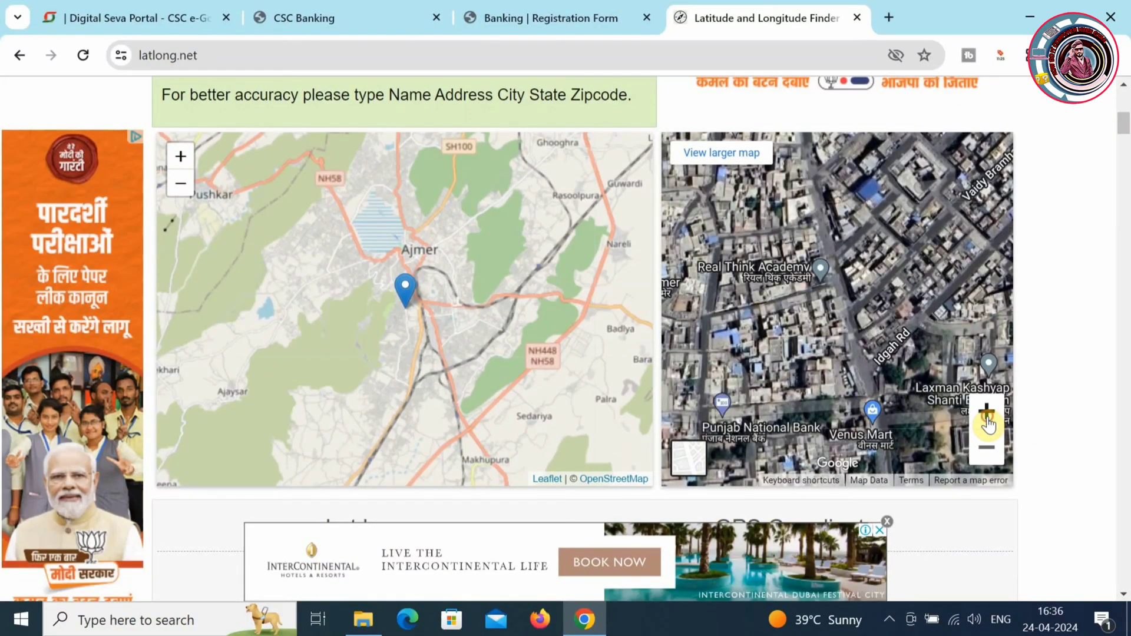
click(988, 423)
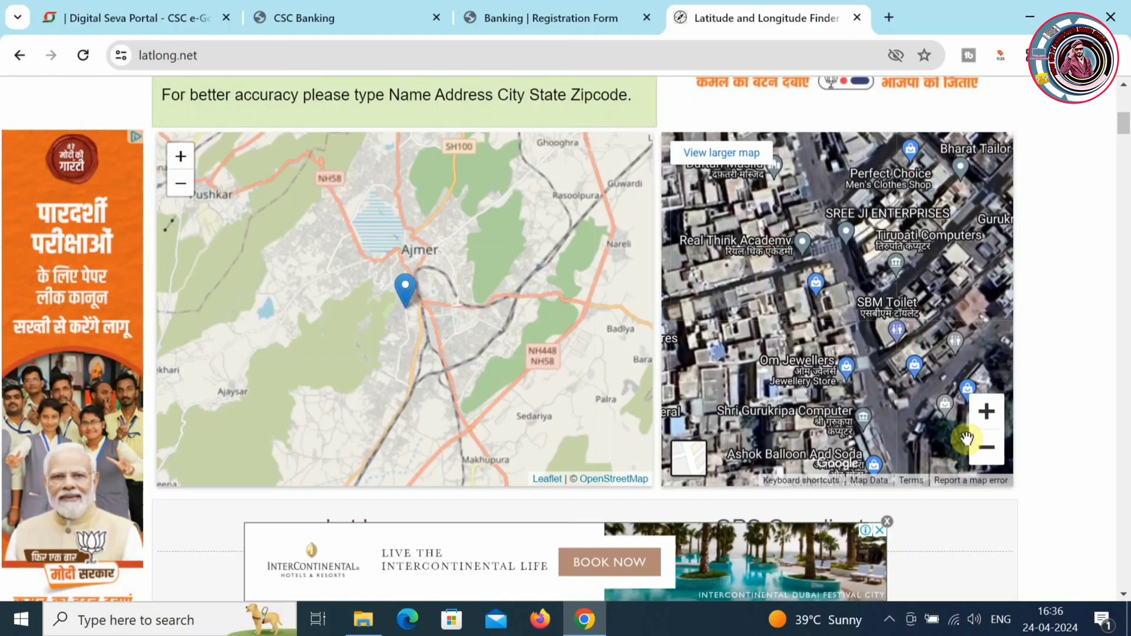
click(987, 412)
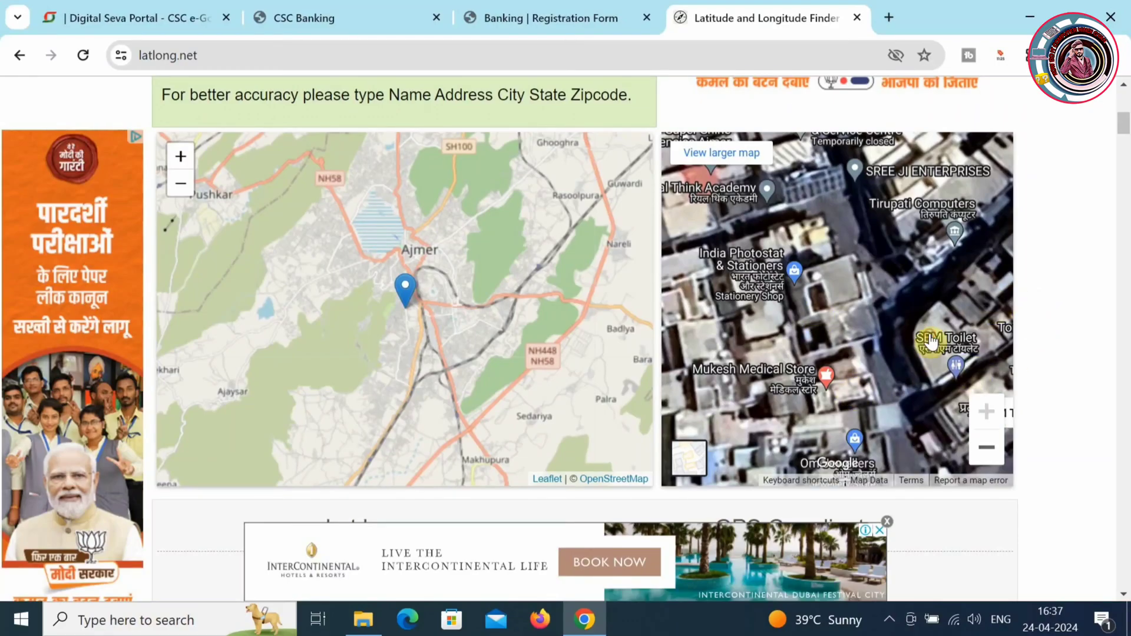
drag(930, 341, 921, 129)
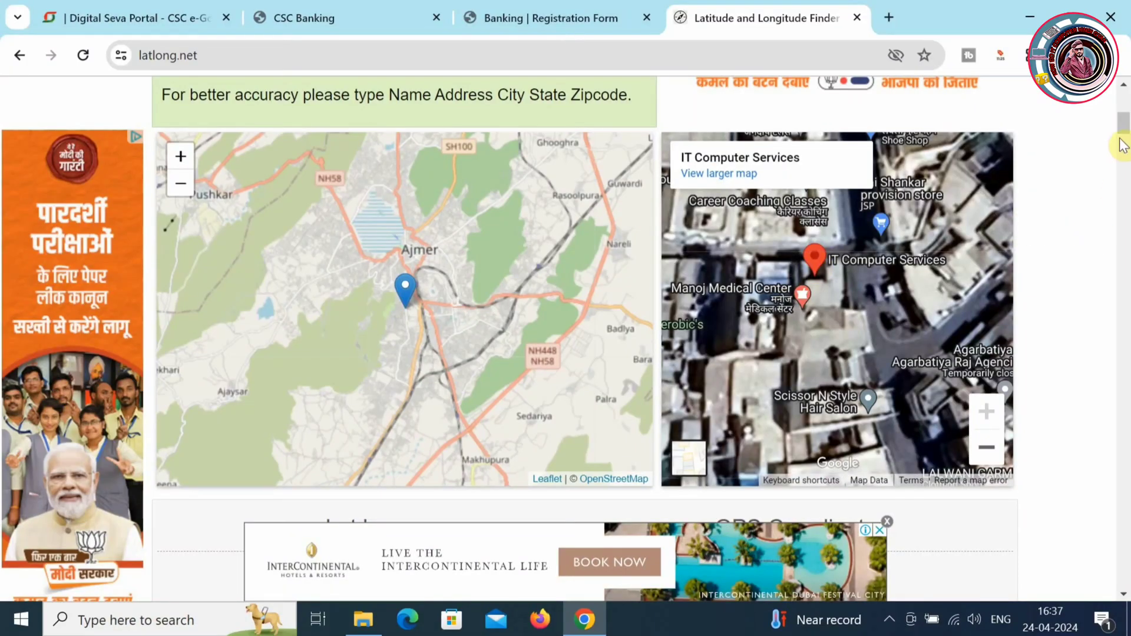
mouse_move(1125, 119)
mouse_down()
mouse_move(1127, 167)
mouse_move(1125, 122)
mouse_up()
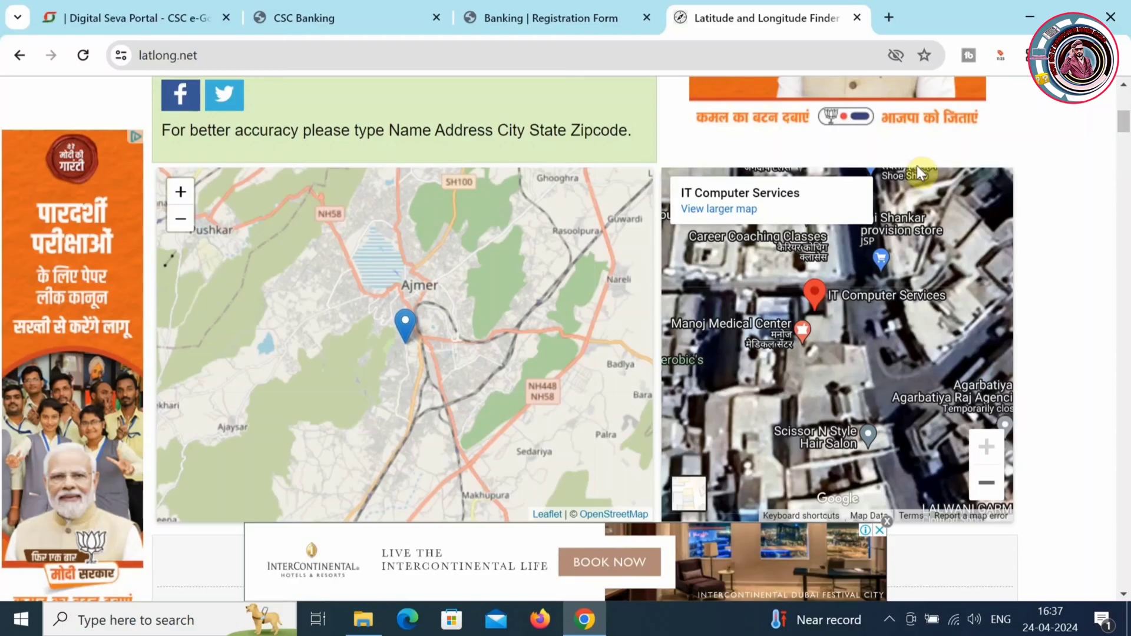
click(734, 209)
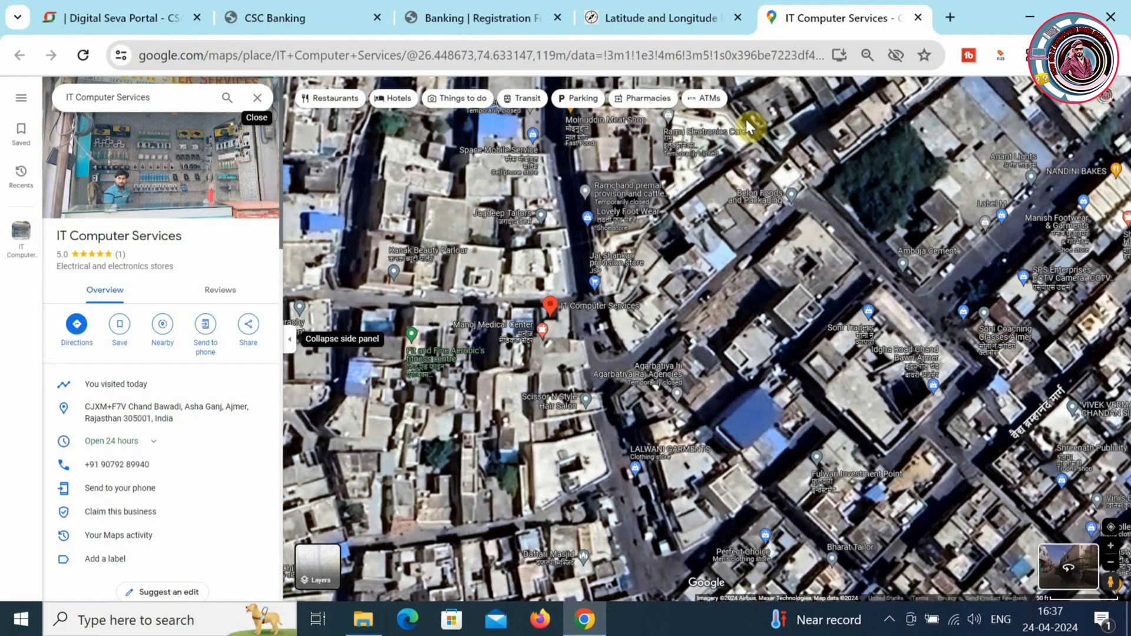
- Recheck the IT Computer Services map and select latitude 26.447860 in the finder results
click(630, 12)
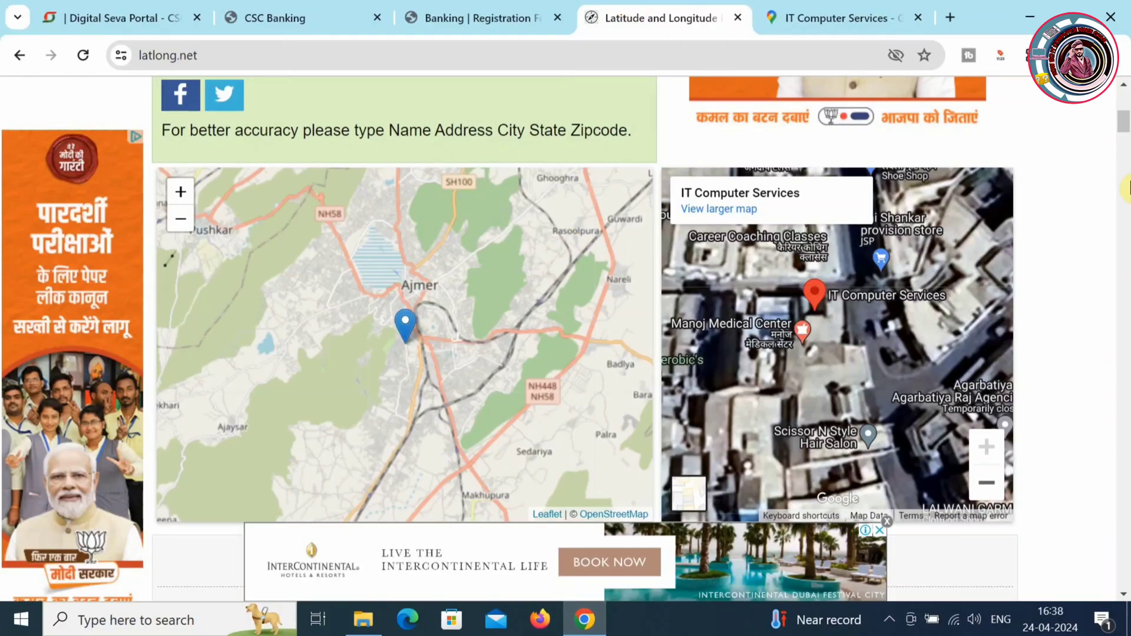
drag(1125, 122, 1125, 131)
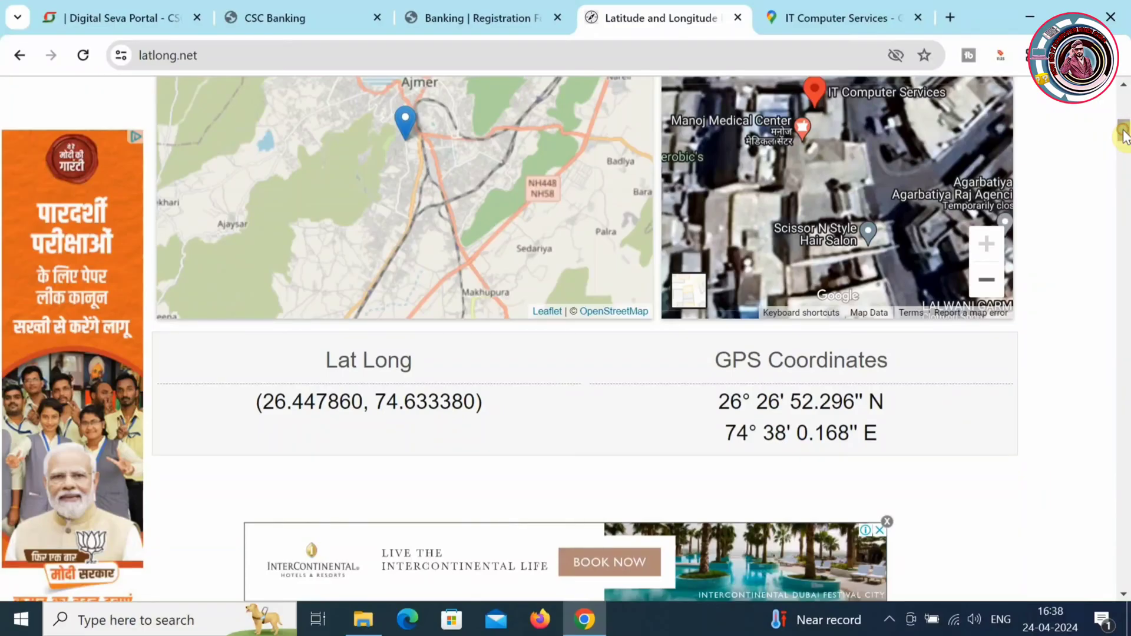
click(789, 7)
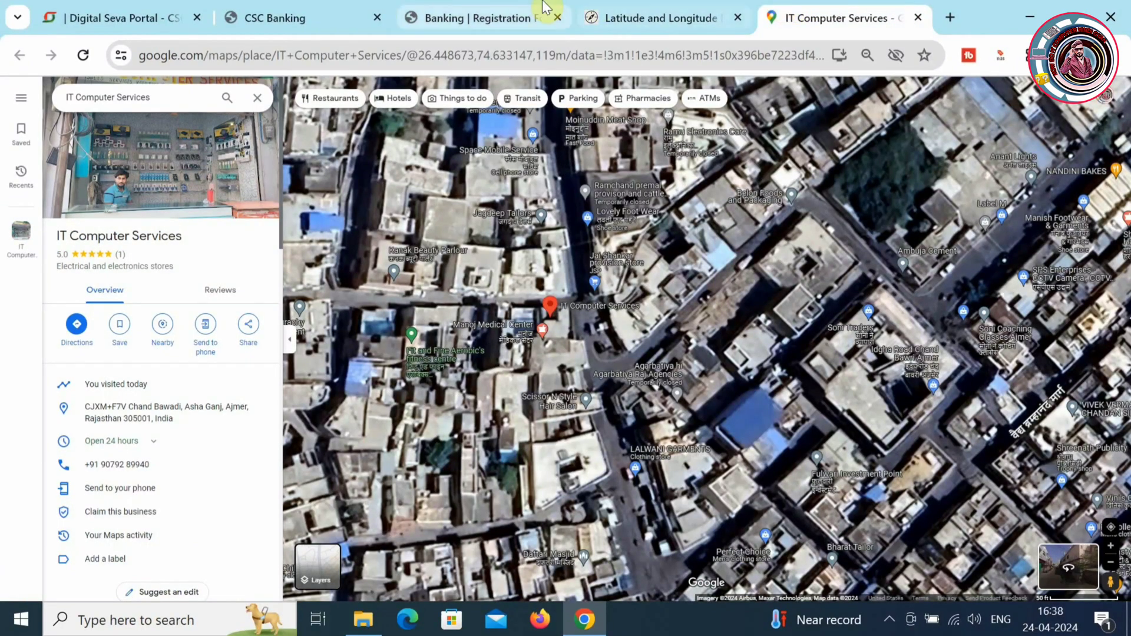
click(636, 7)
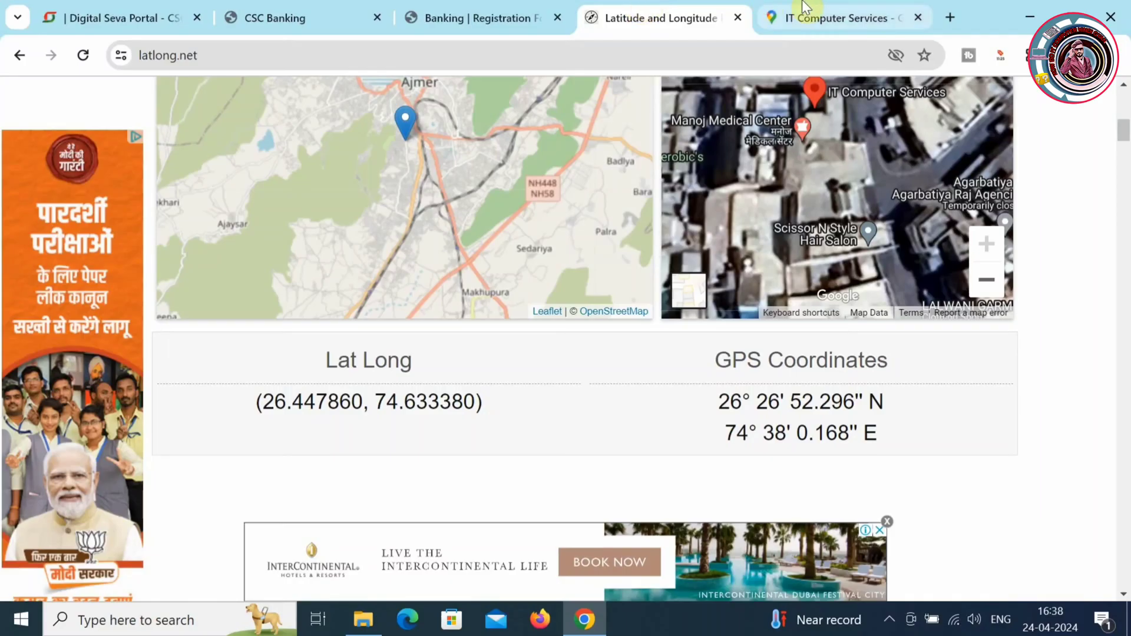
drag(1124, 139, 1124, 145)
double_click(268, 380)
key(ctrl+c)
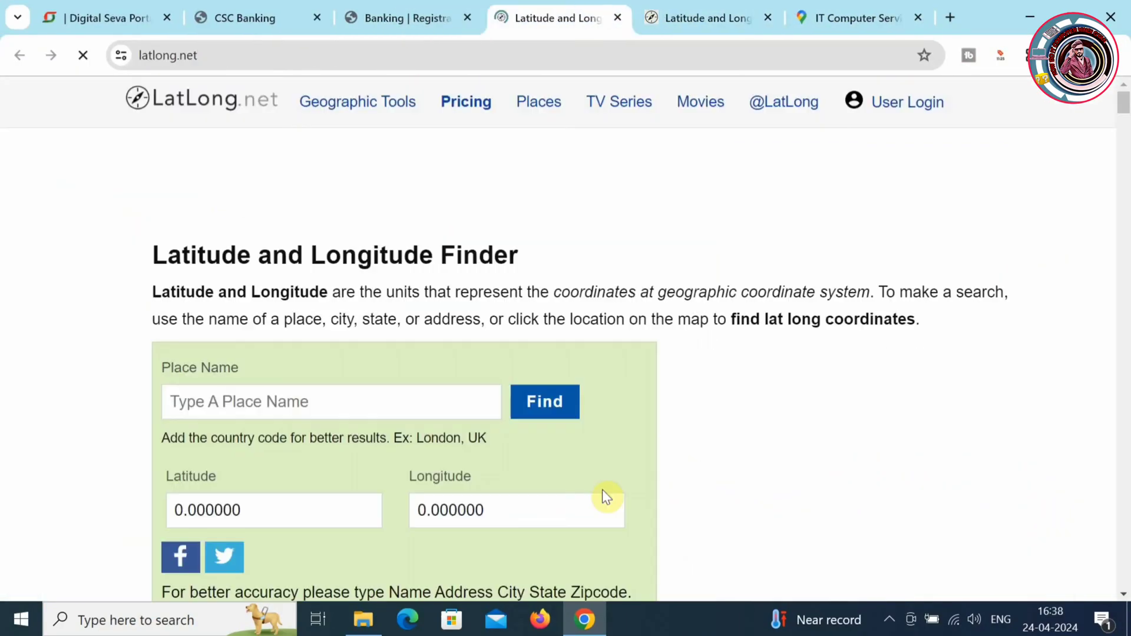
- Paste the latitude into a fresh coordinate finder, then start a new tab from CSC Banking
click(253, 515)
double_click(245, 489)
key(ctrl+v)
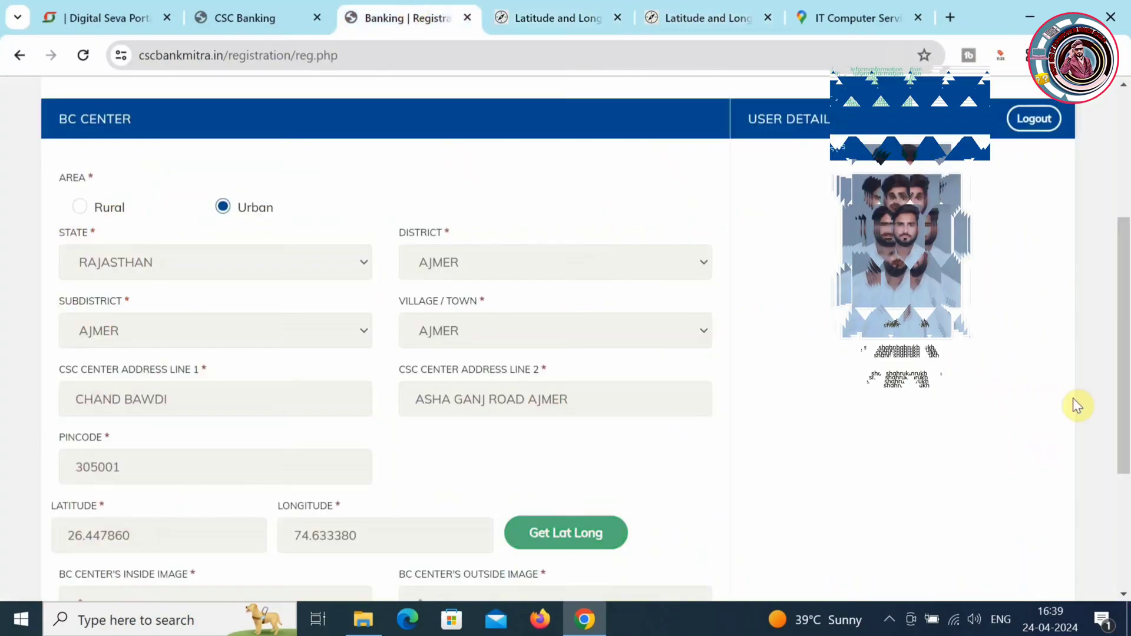
scroll(1126, 424, down, 3)
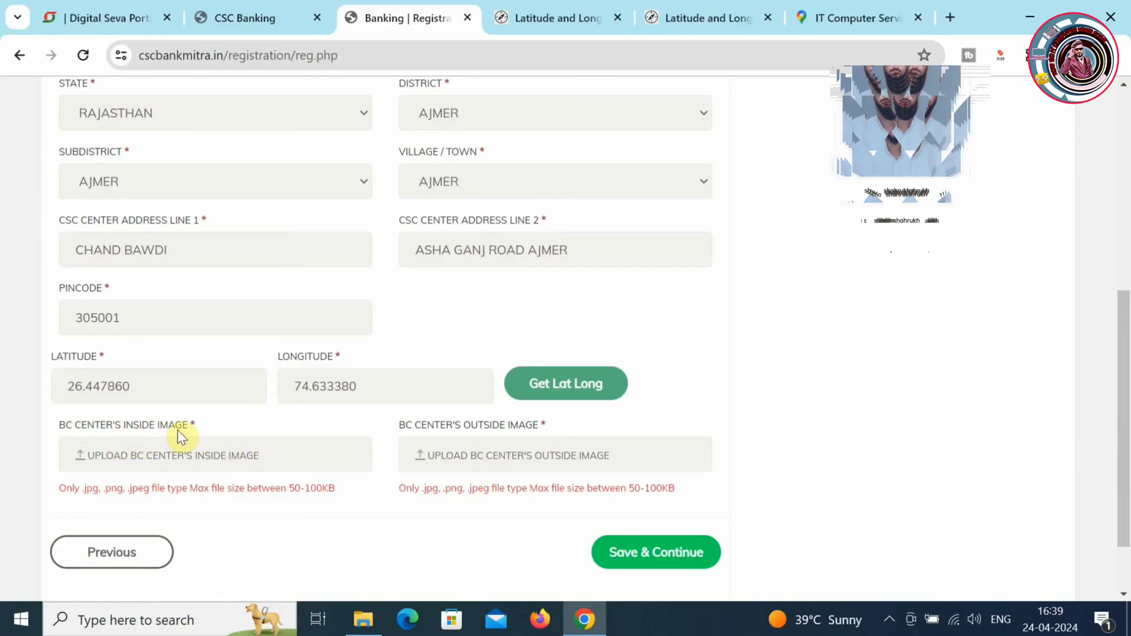
click(234, 12)
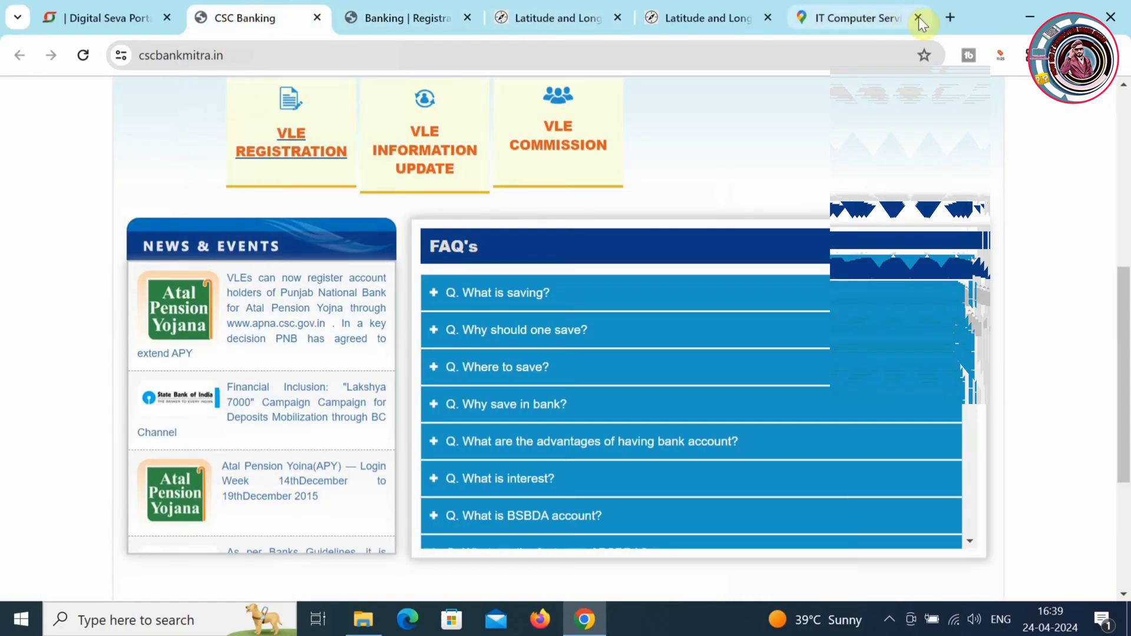
click(950, 20)
- Search for 'whatsaap web' in Chrome and open the WhatsApp Web result
text(W)
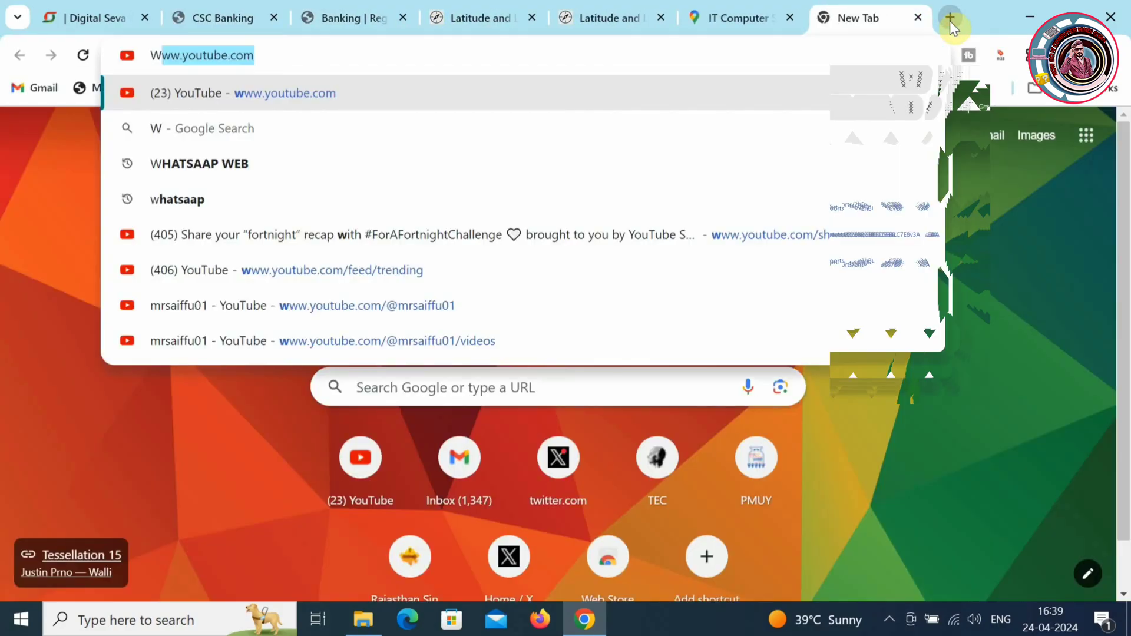
text(HATS)
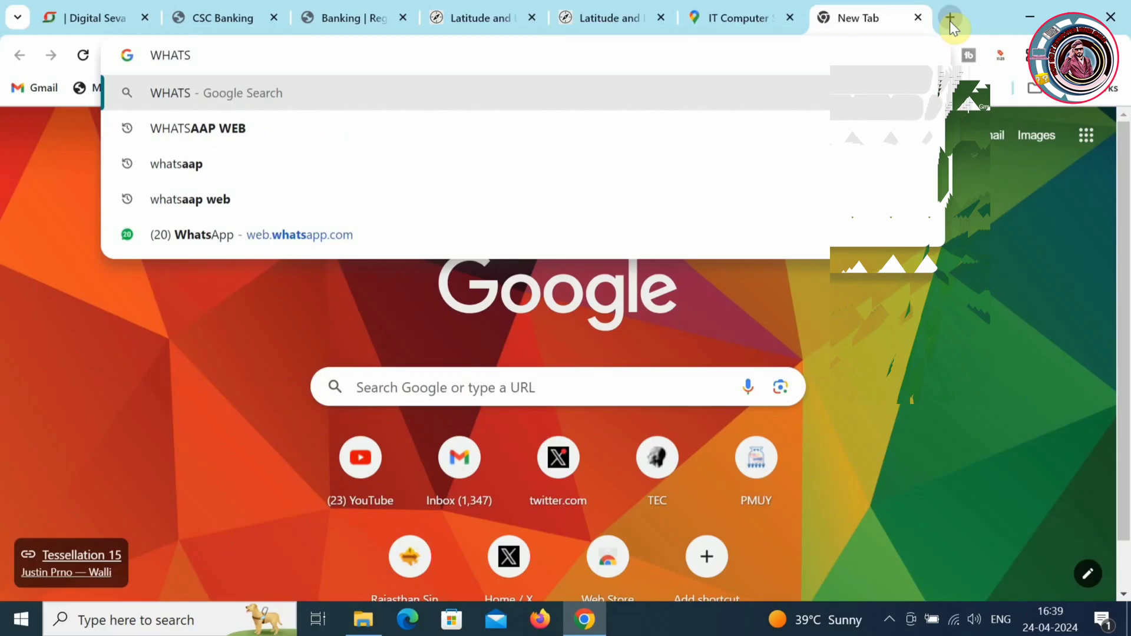
key(Down)
key(Down)
key(Down)
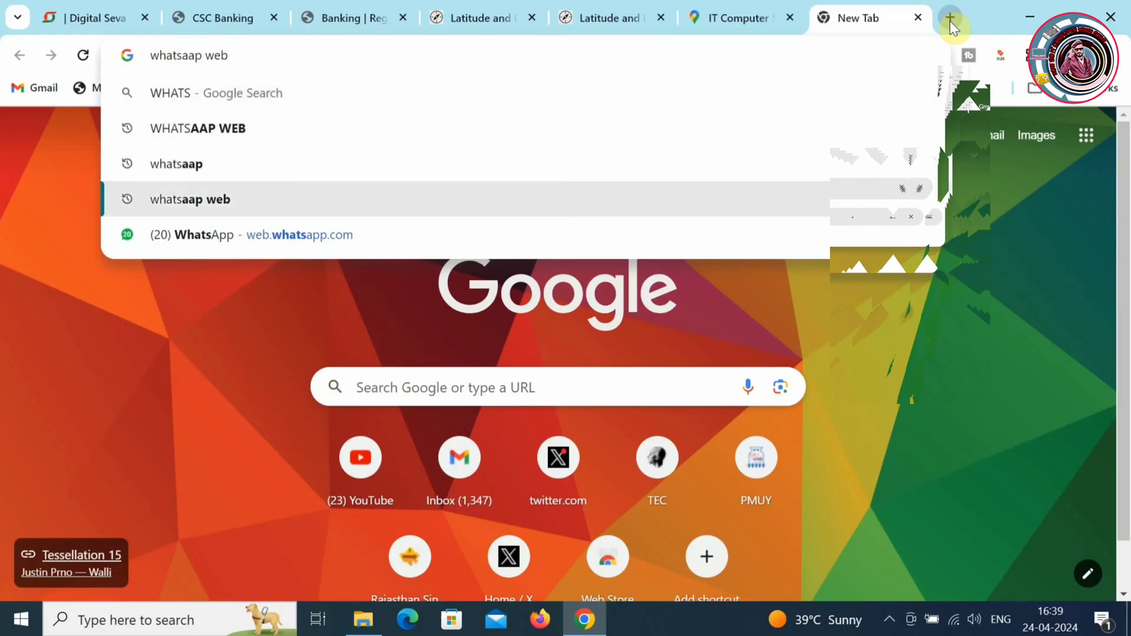
key(Return)
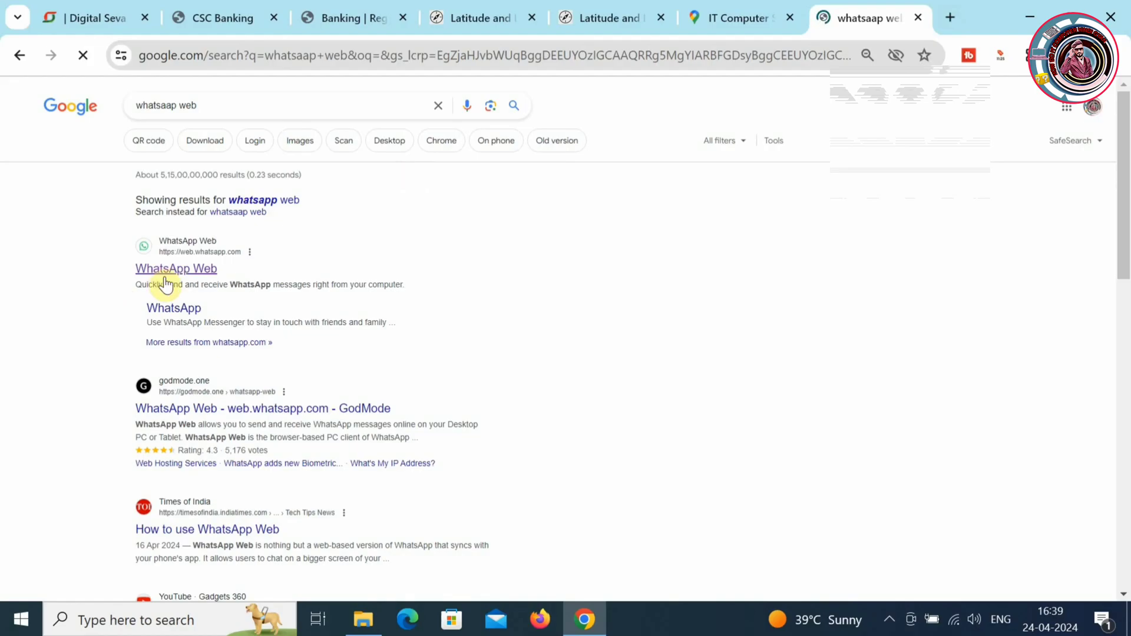
click(174, 269)
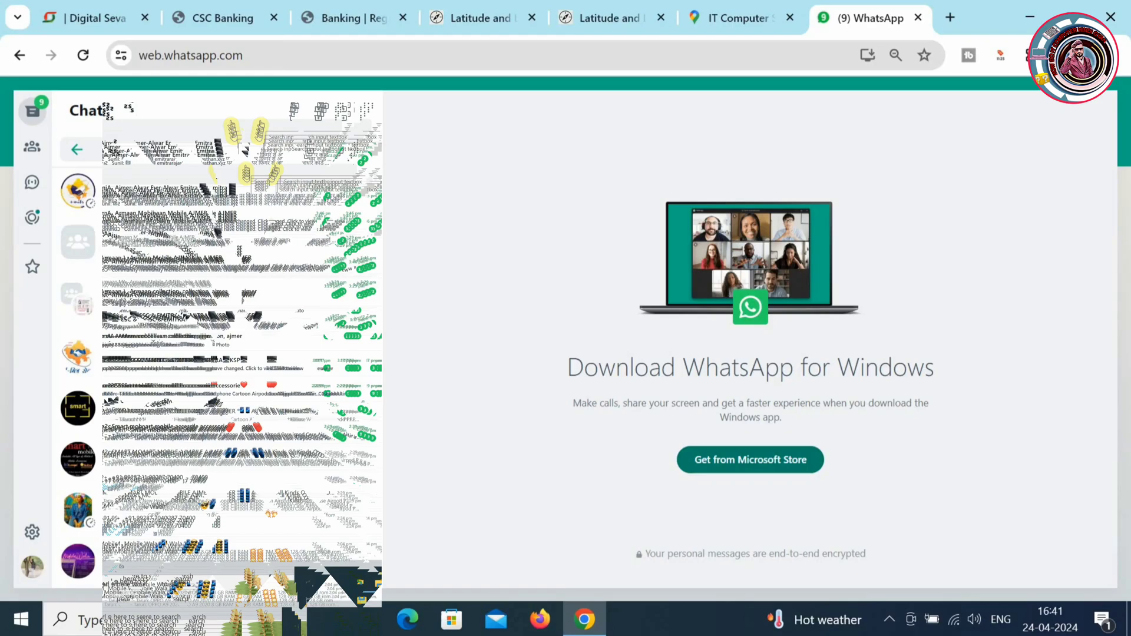
- Open the CSC chat and save the shop exterior photo to Downloads
text(CSC)
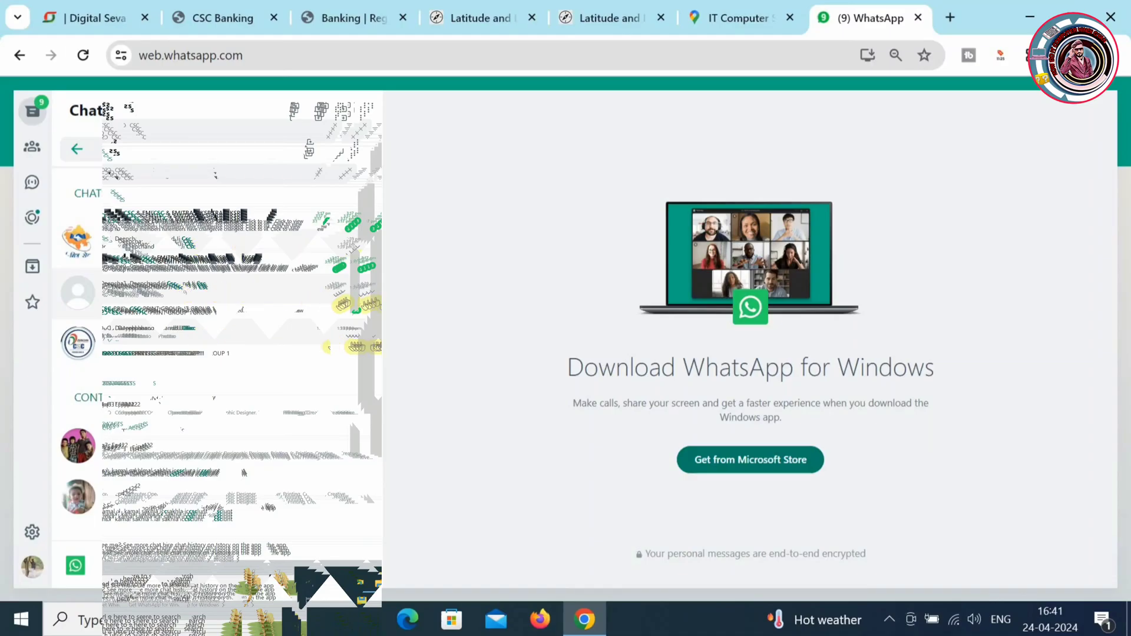
click(383, 299)
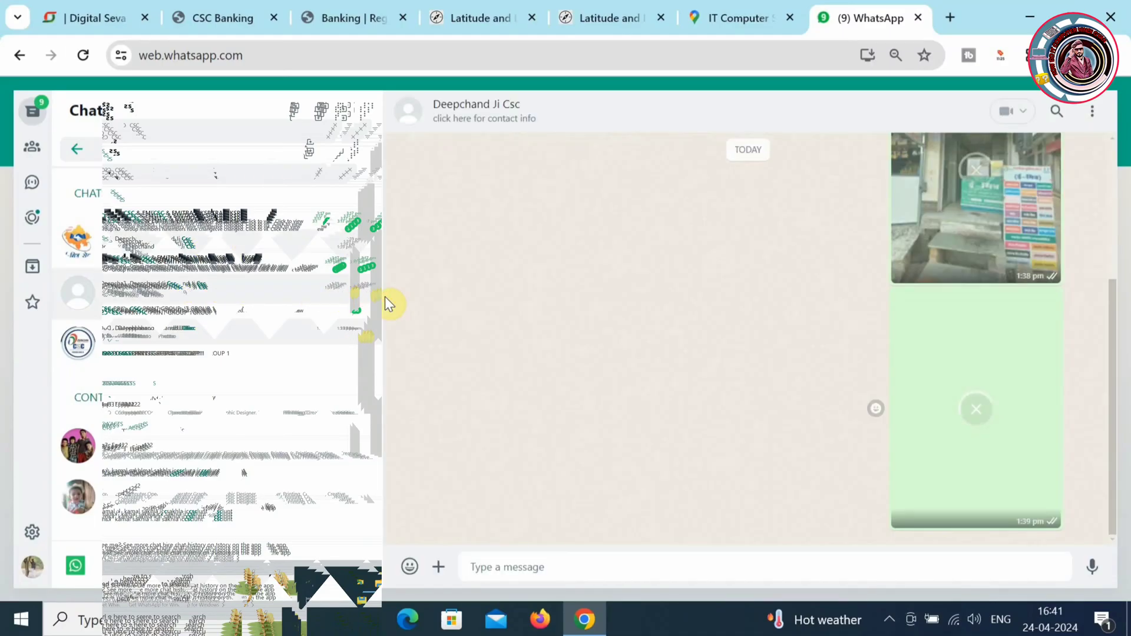
right_click(980, 214)
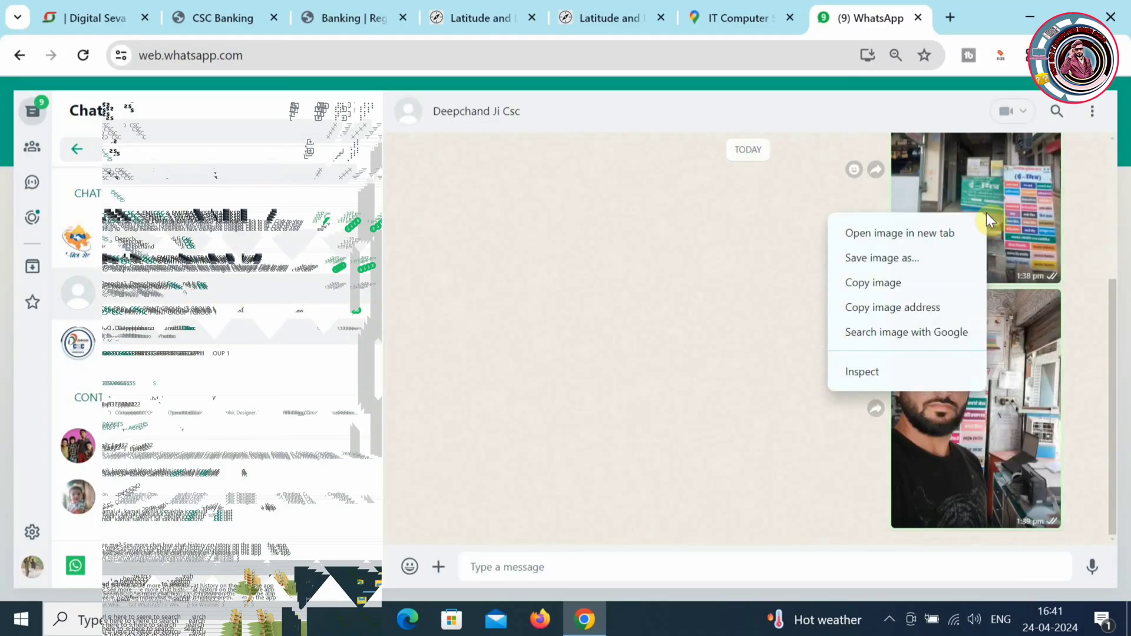
click(925, 256)
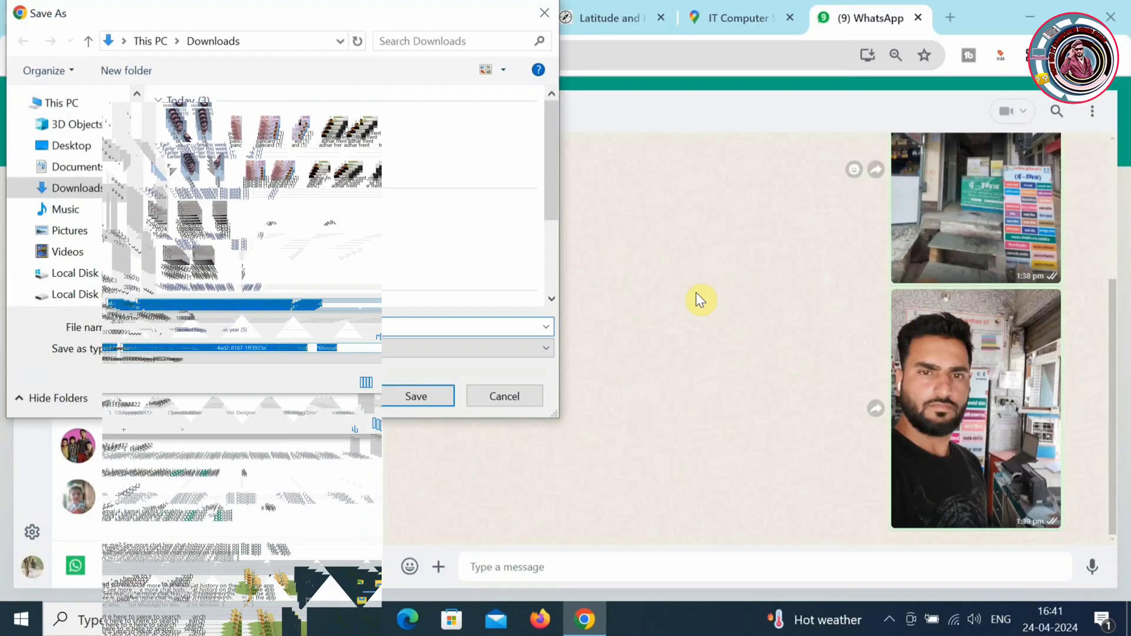
click(439, 398)
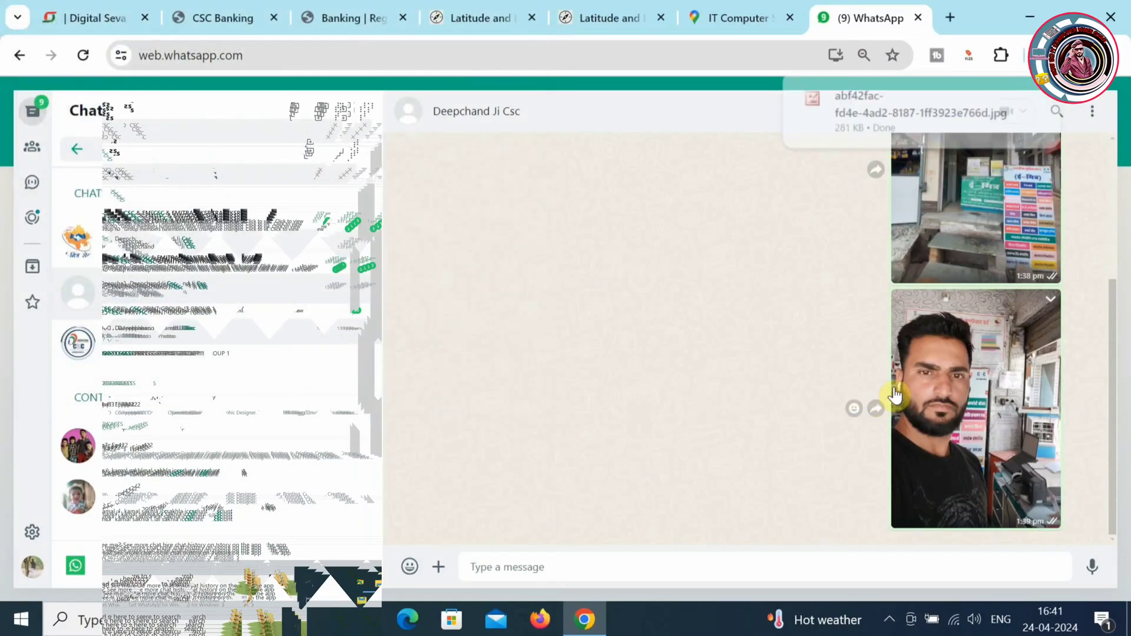
- Save the centre's inside photo from the chat to Downloads as well
right_click(942, 377)
click(981, 425)
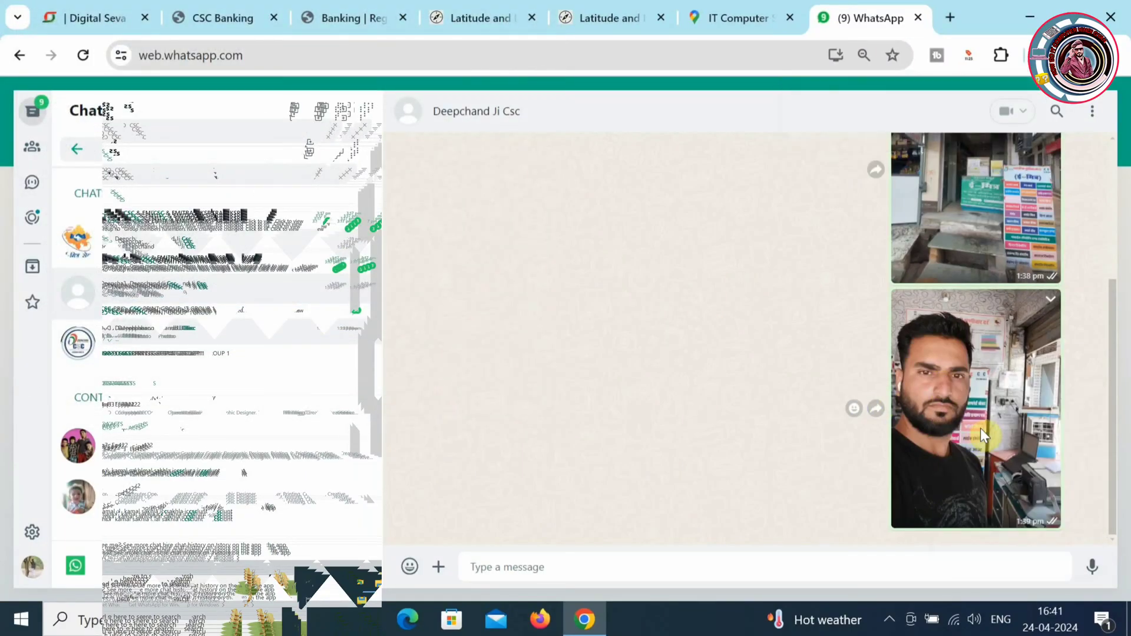
click(424, 396)
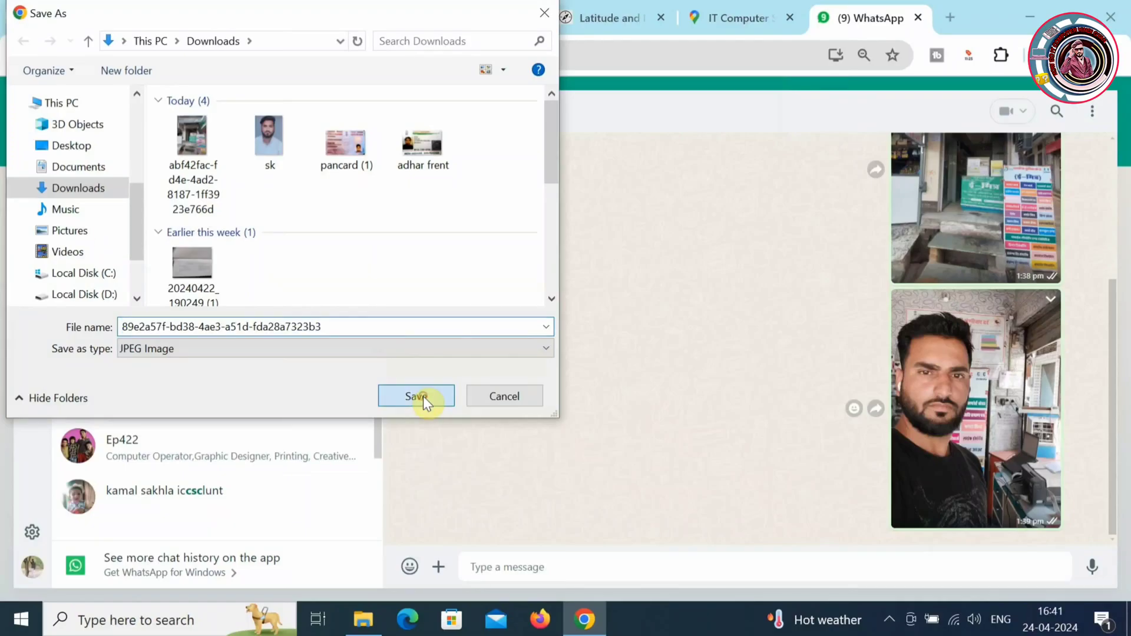
- Back on the registration form, upload the inside photo as the BC centre's inside image
click(738, 9)
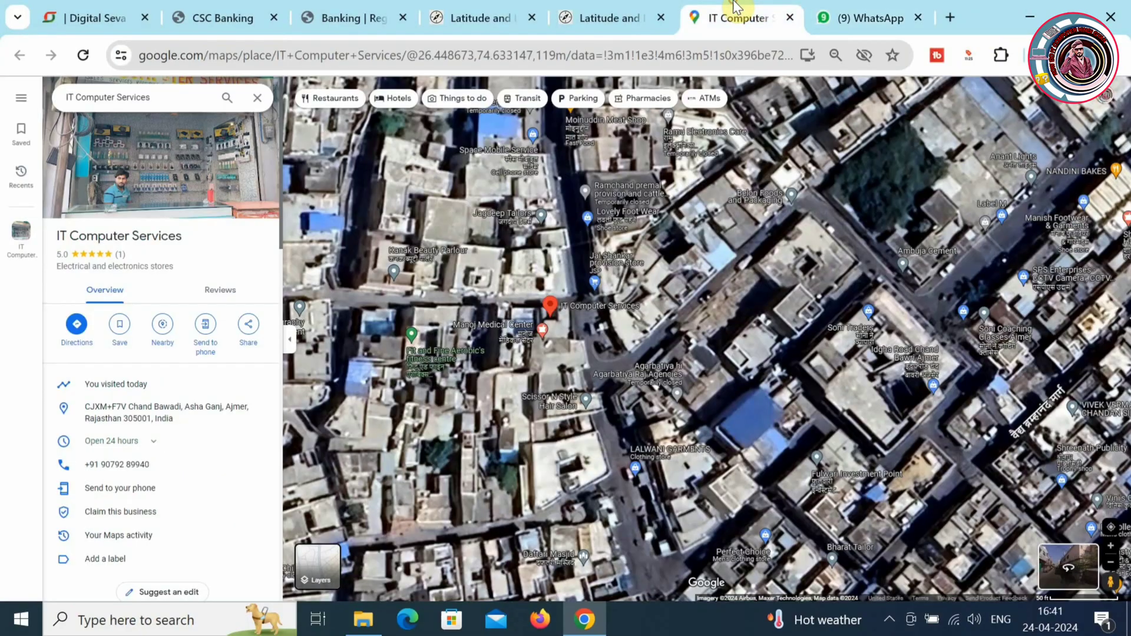
click(629, 8)
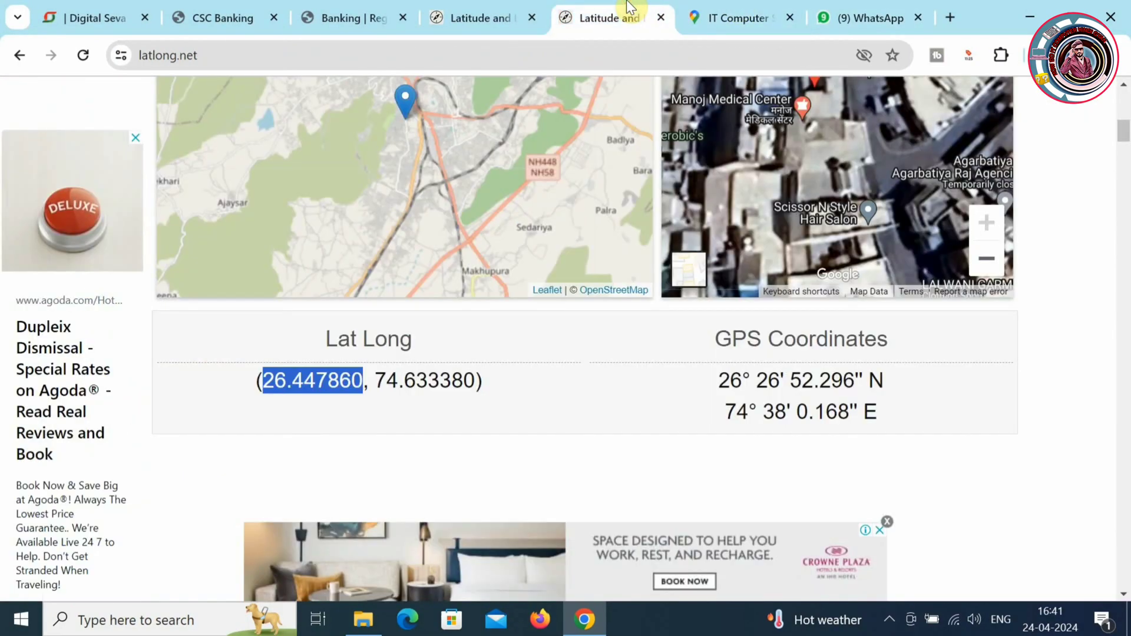
click(474, 9)
click(386, 8)
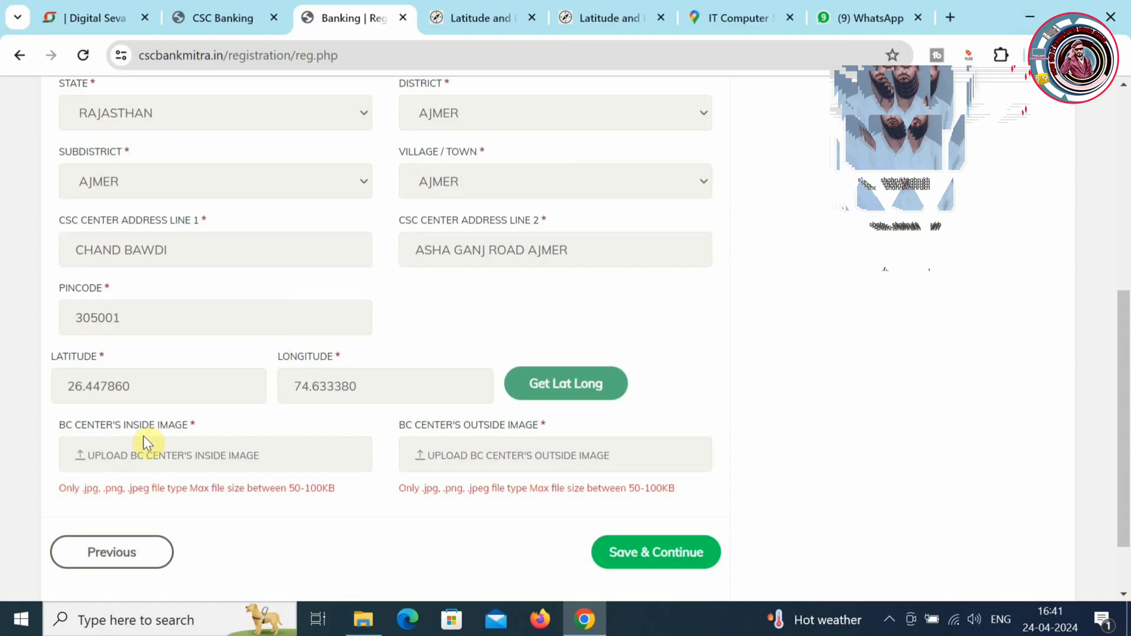
click(135, 454)
click(197, 156)
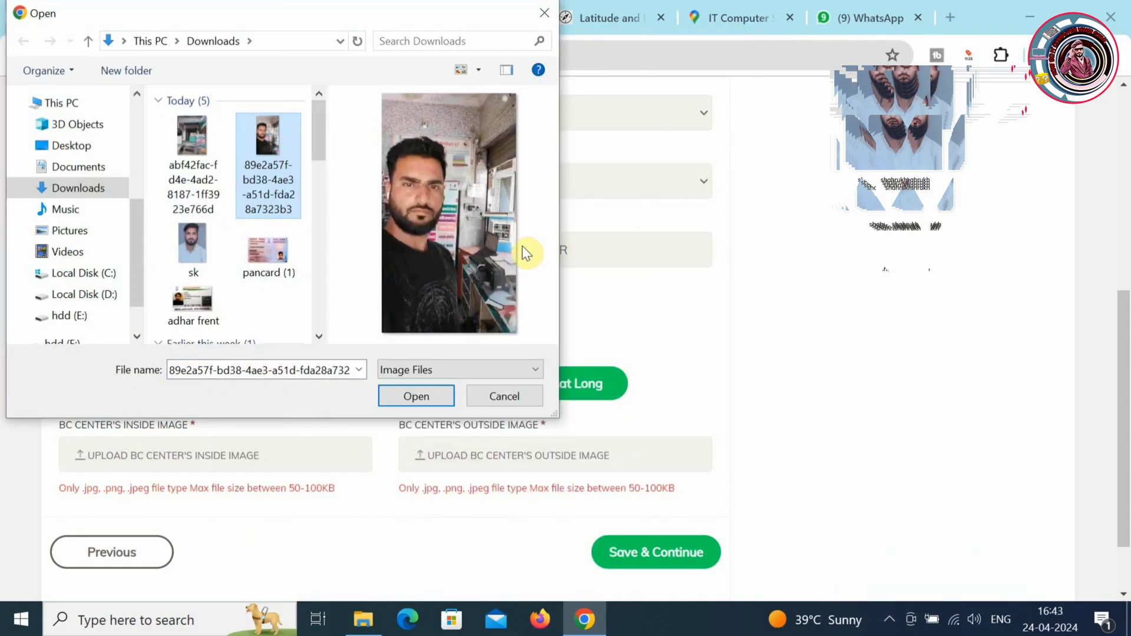
click(416, 396)
- Upload the shop exterior photo as the outside image and save the BC Center step
click(396, 455)
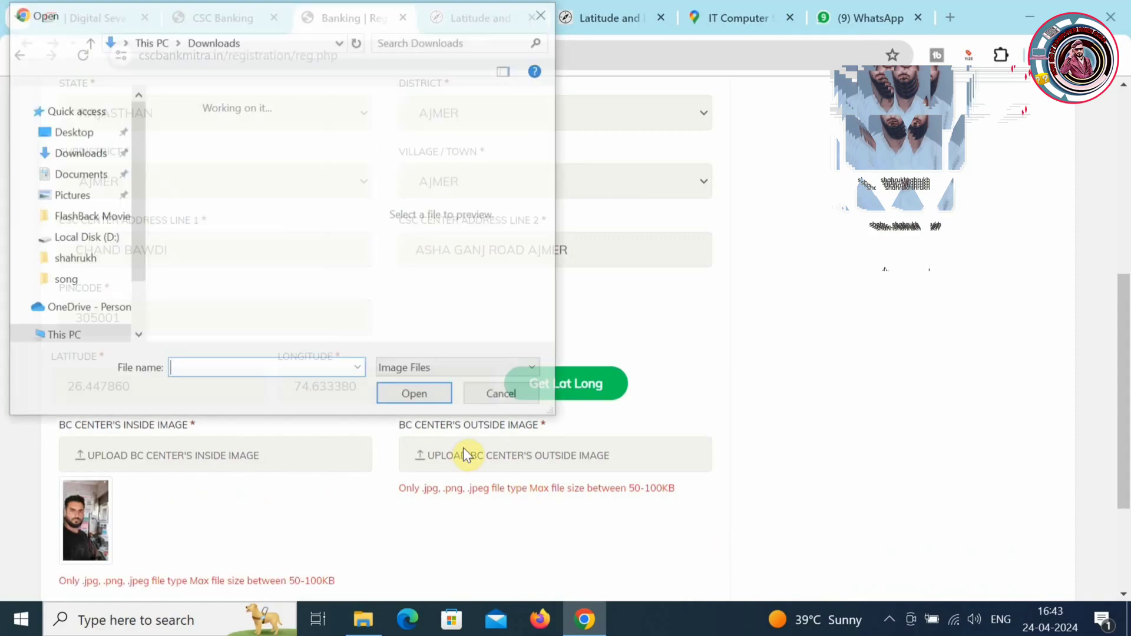
click(192, 137)
click(416, 396)
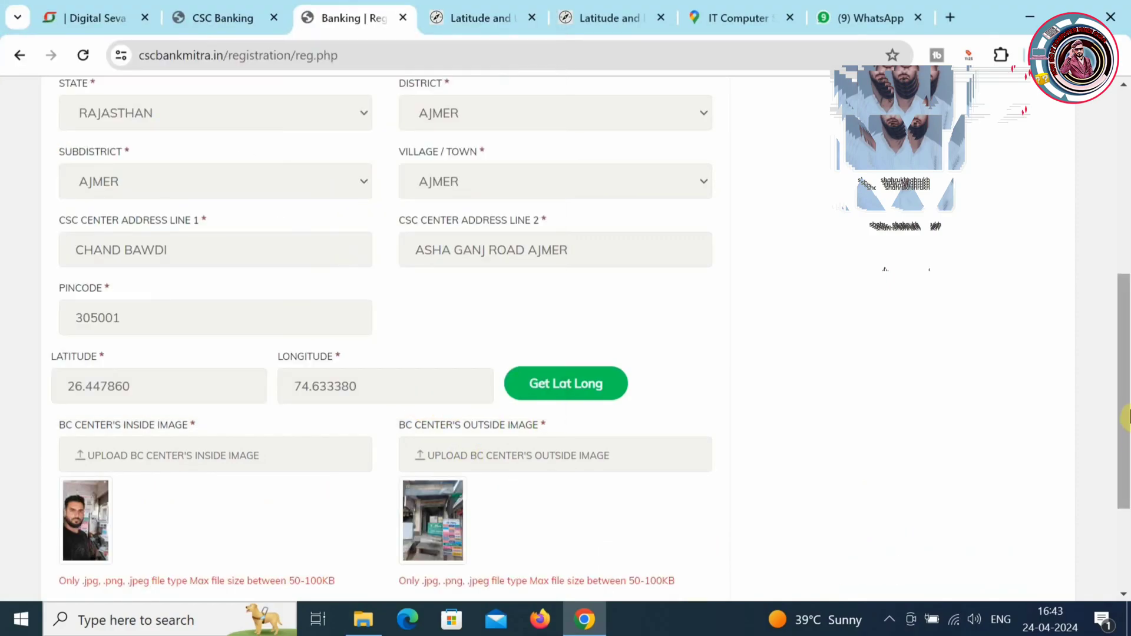
drag(1126, 428, 1127, 506)
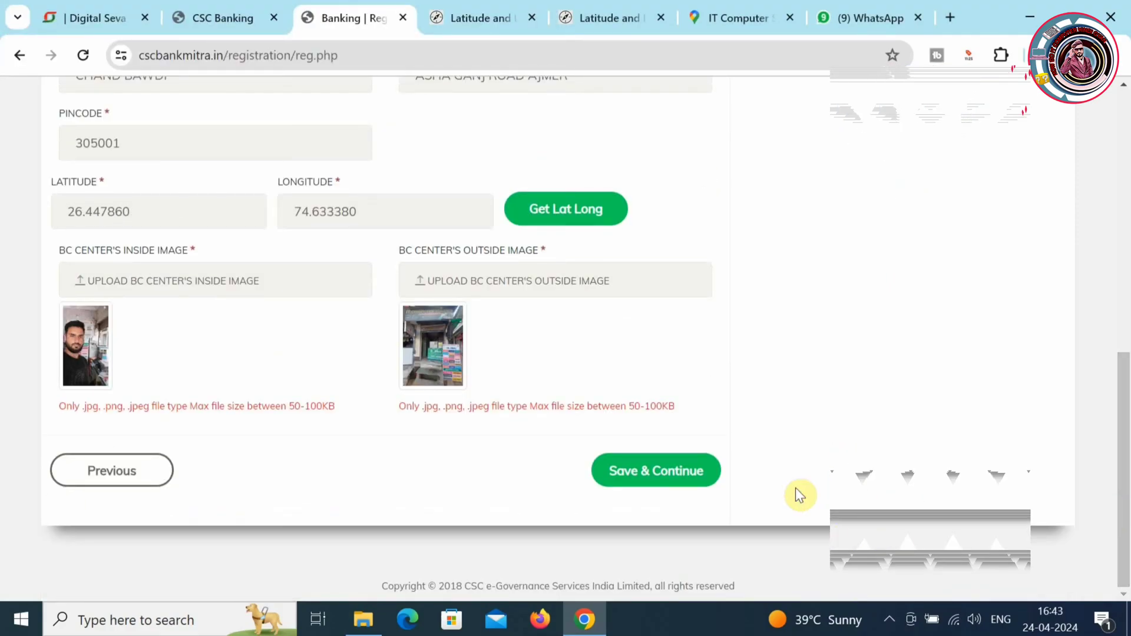
click(703, 480)
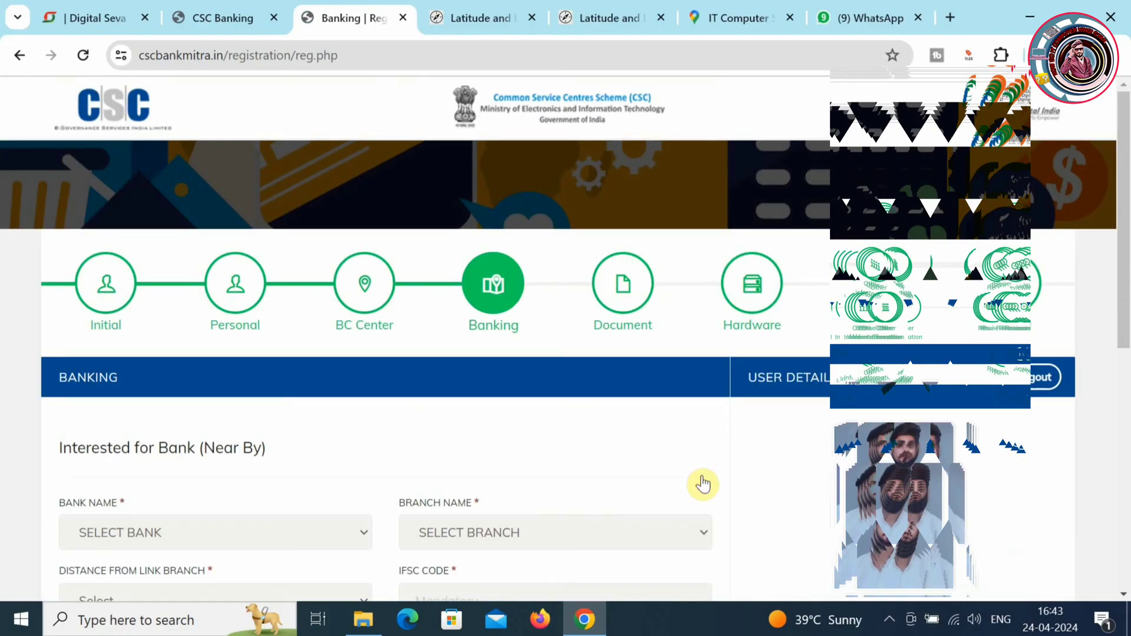
- Choose BANK OF BARODA as the link bank and select an AJMER branch
drag(1126, 307, 1125, 411)
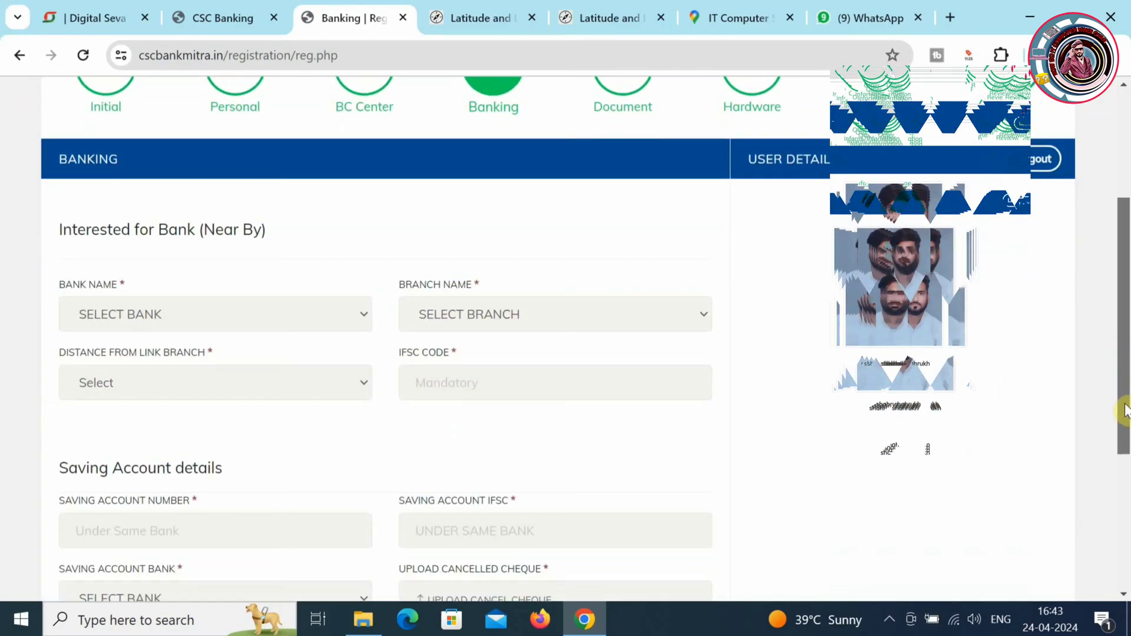
click(354, 318)
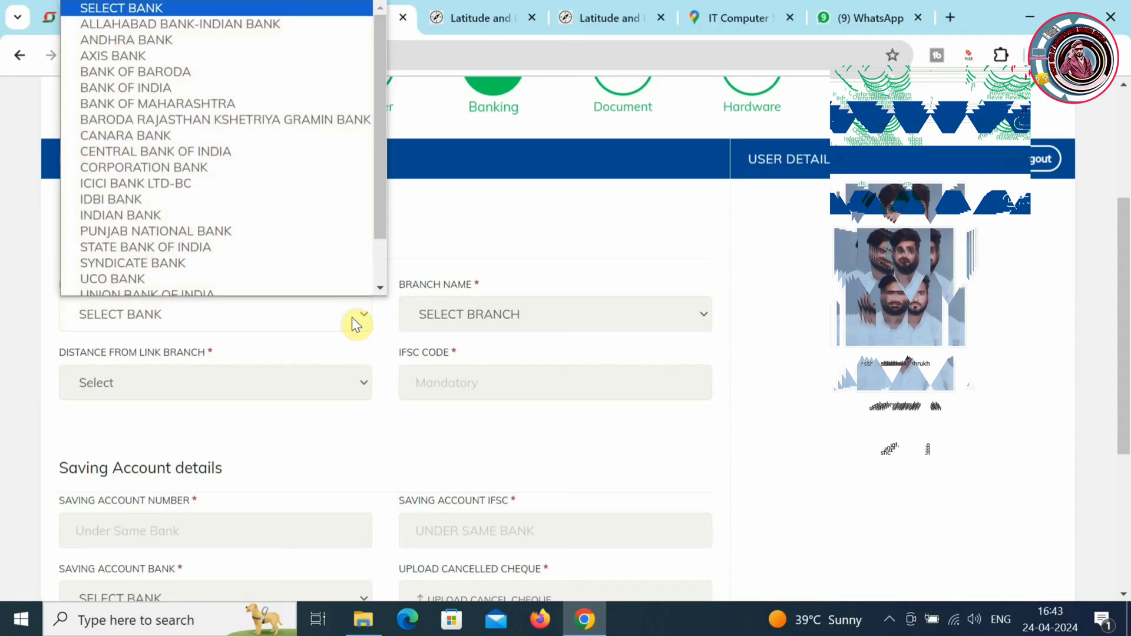
key(b)
key(Return)
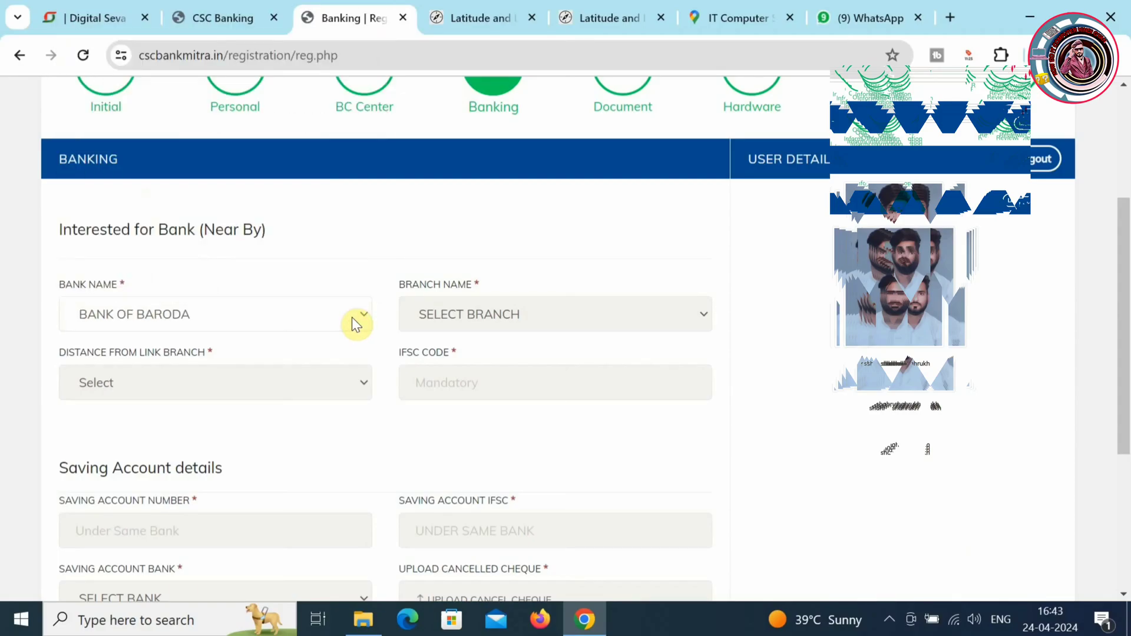
click(489, 313)
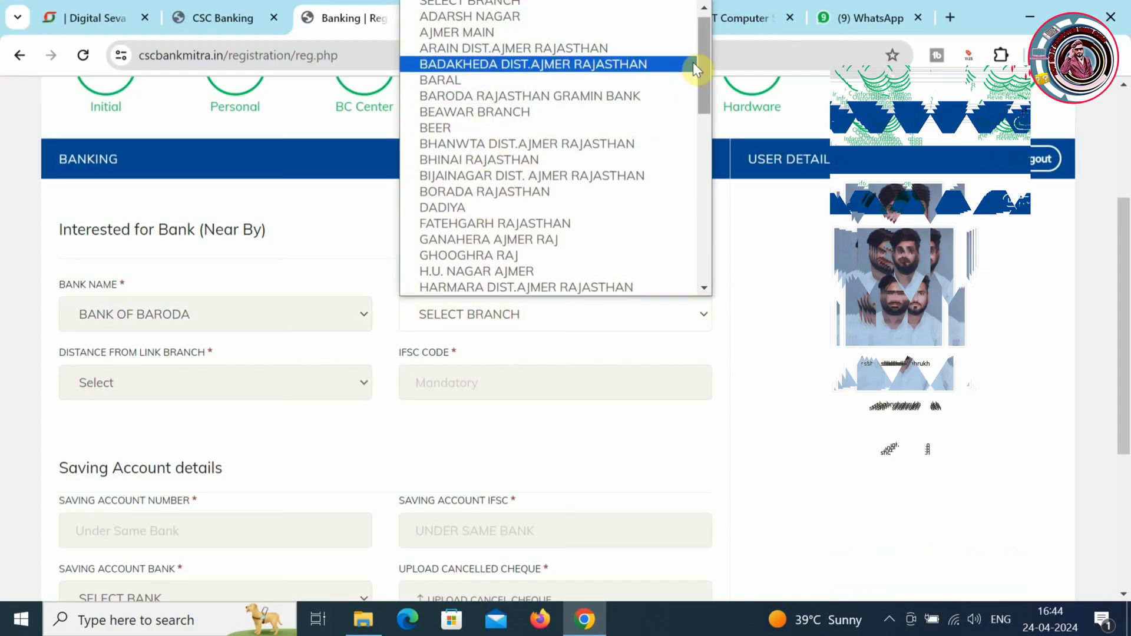
scroll(709, 62, up, 1)
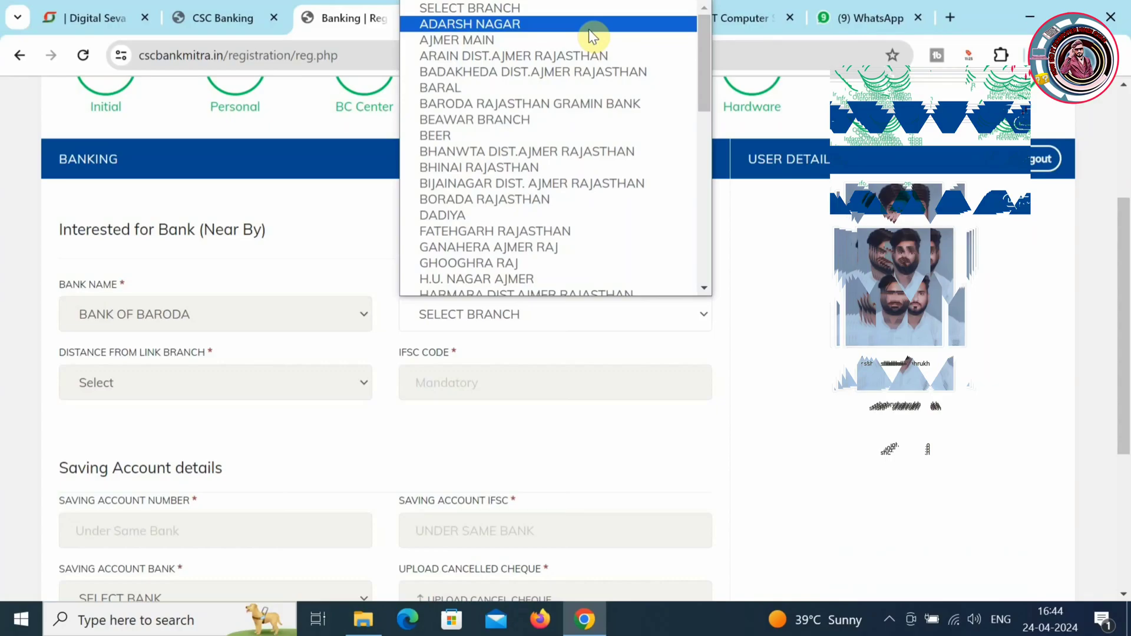
key(Down)
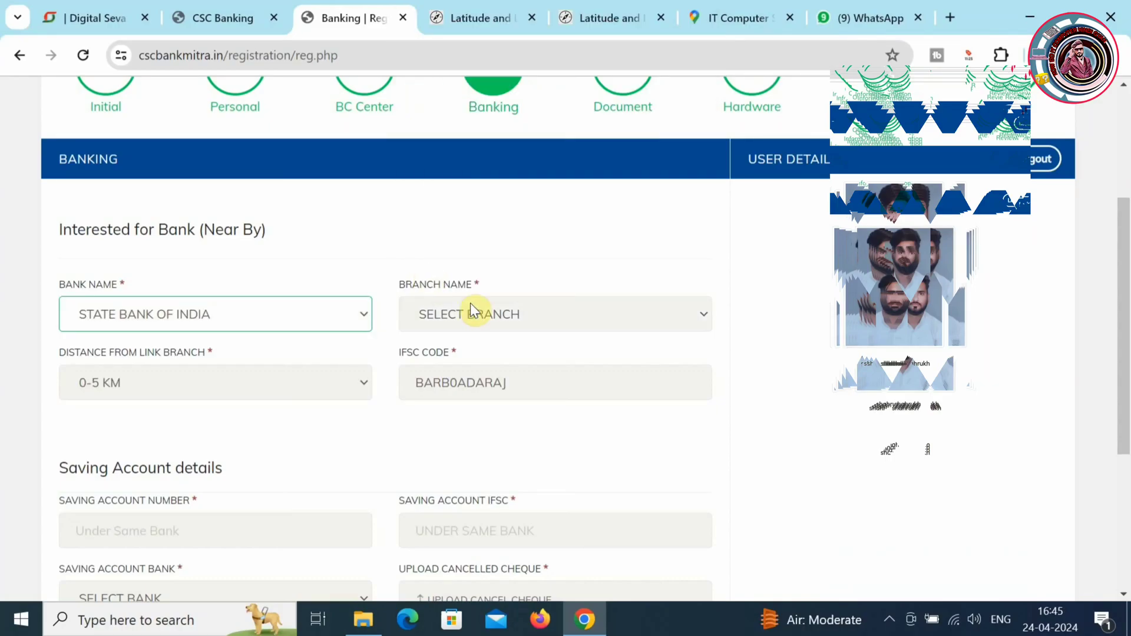
click(487, 313)
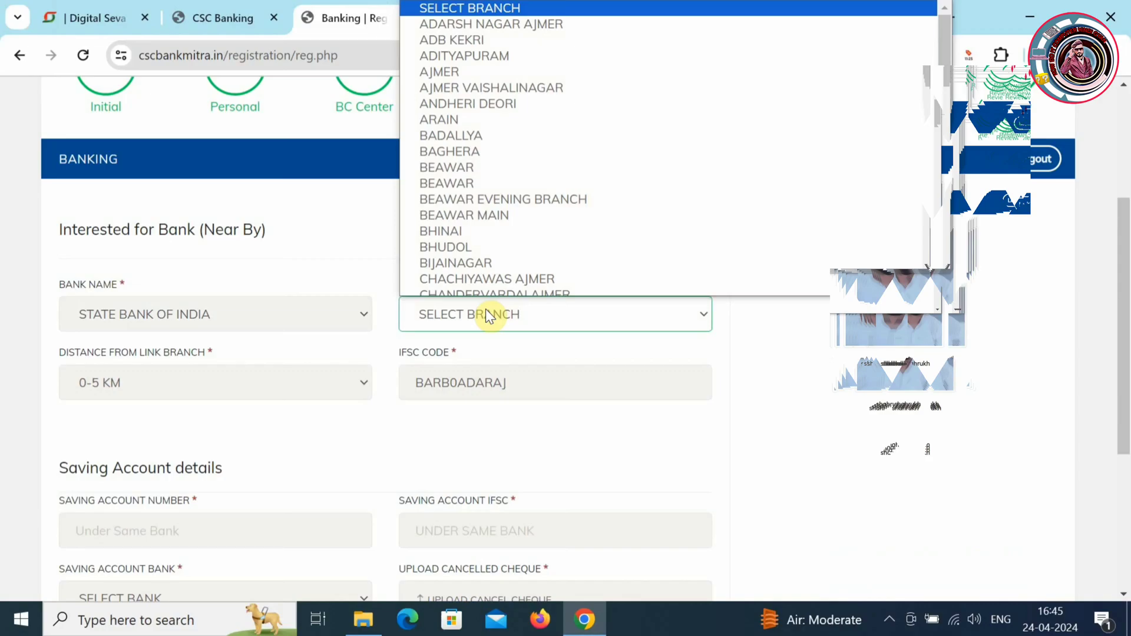
click(468, 68)
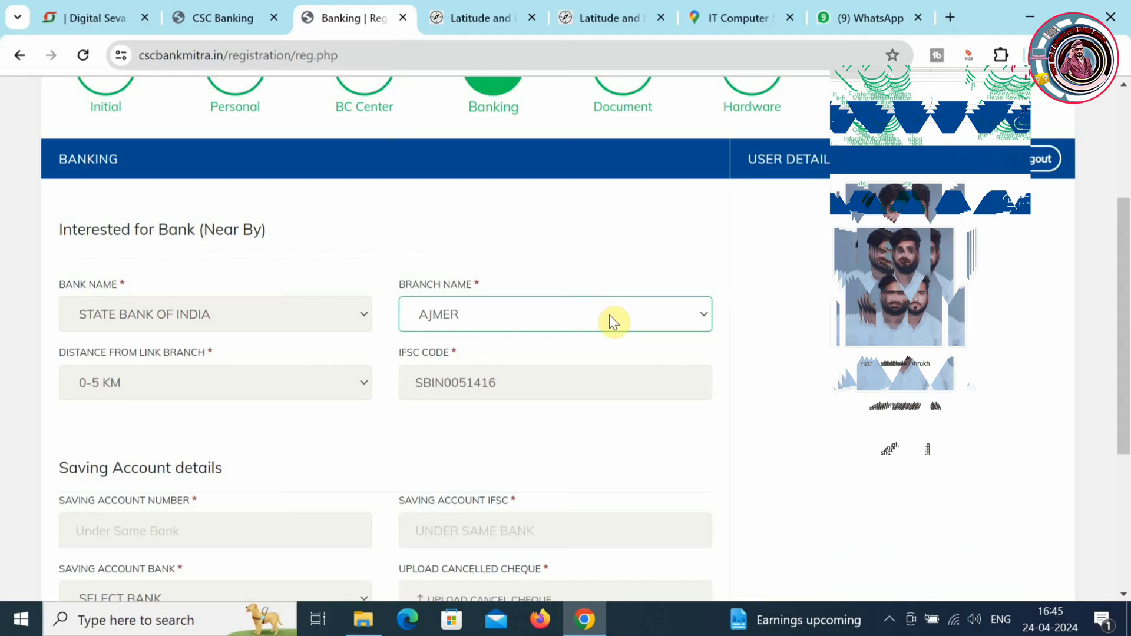
- Reselect BANK OF BARODA and set the branch to AJMER MAIN
click(326, 317)
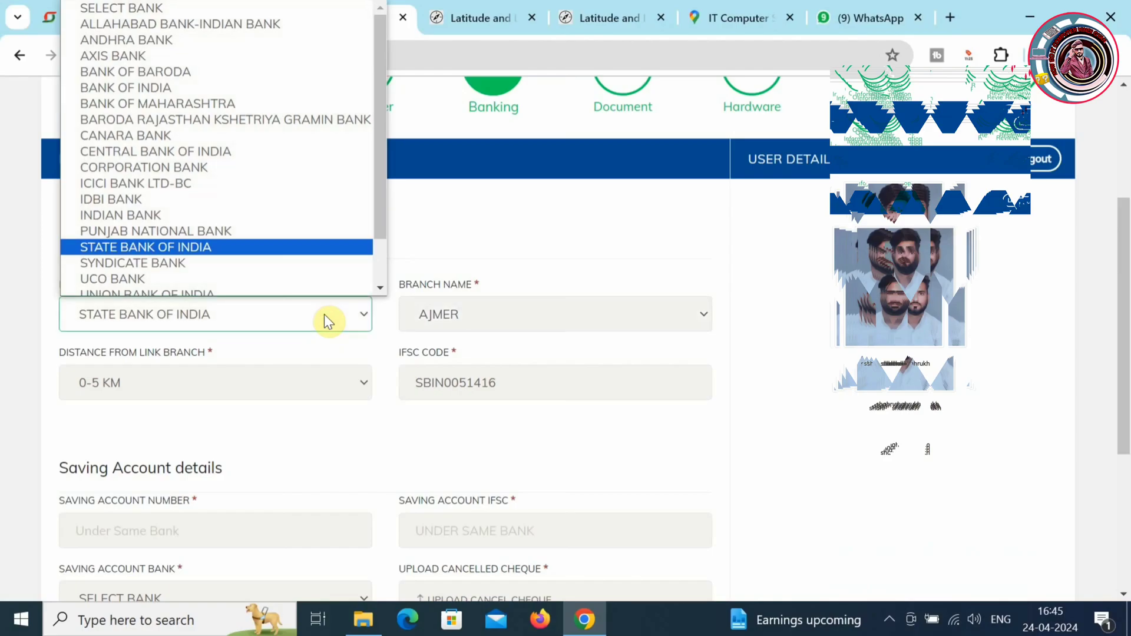
key(b)
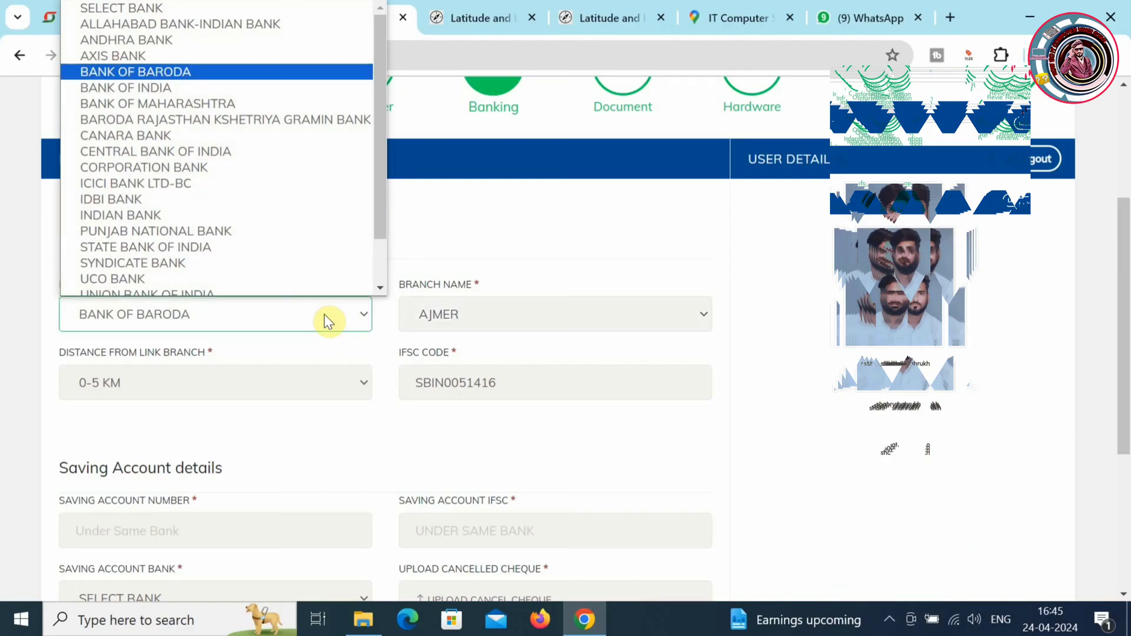
key(Return)
click(495, 313)
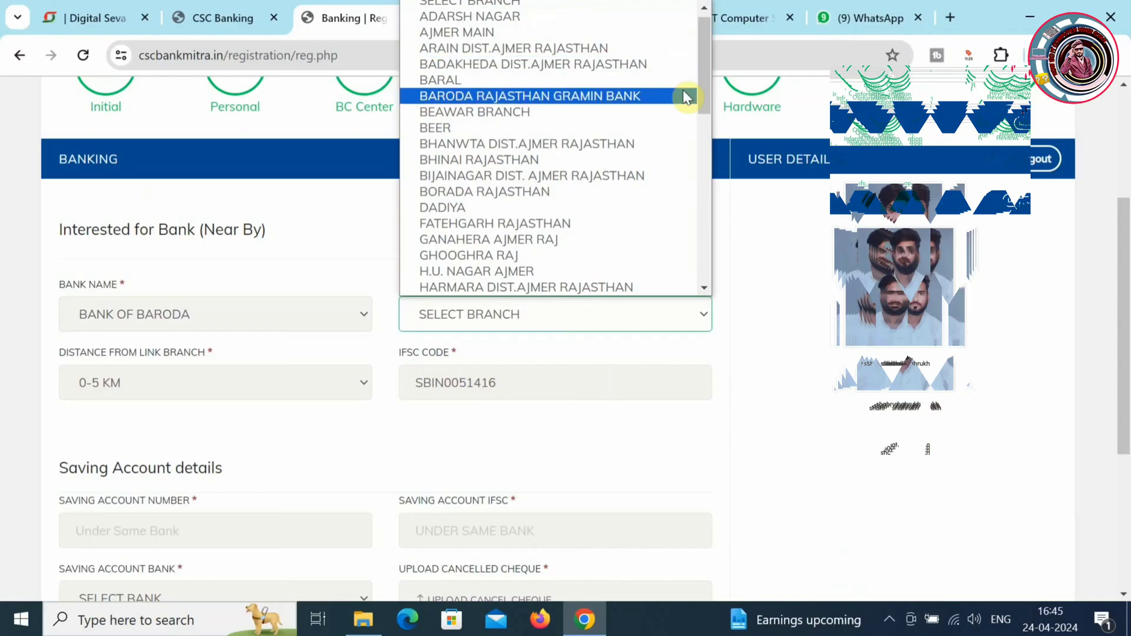
click(598, 33)
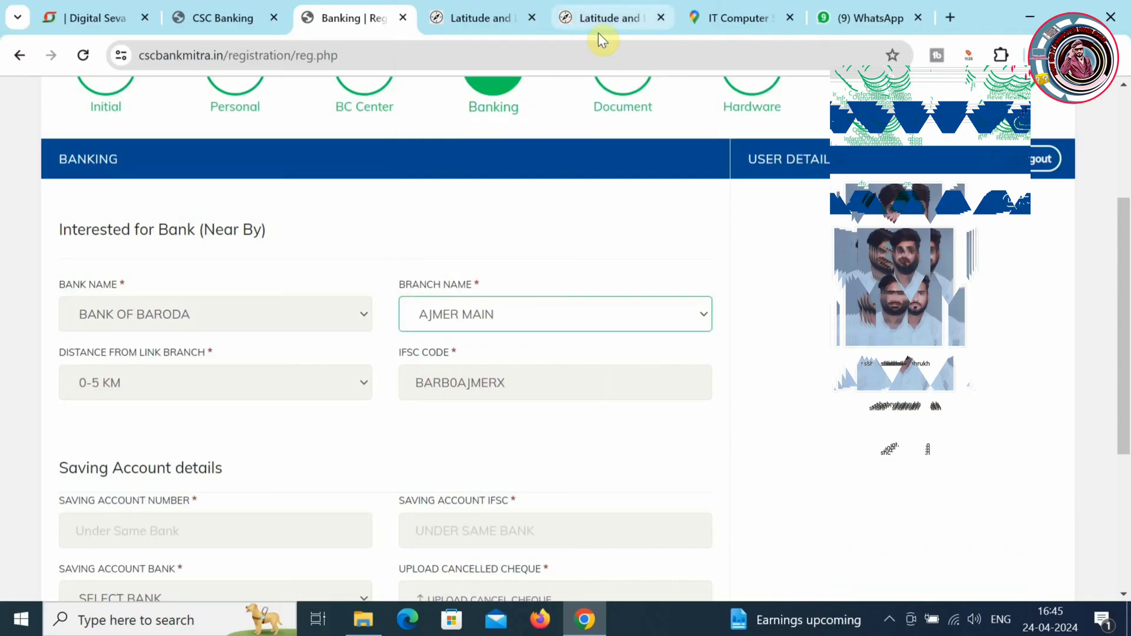
- Enter the saving account number and choose STATE BANK OF INDIA as the saving account bank
click(245, 515)
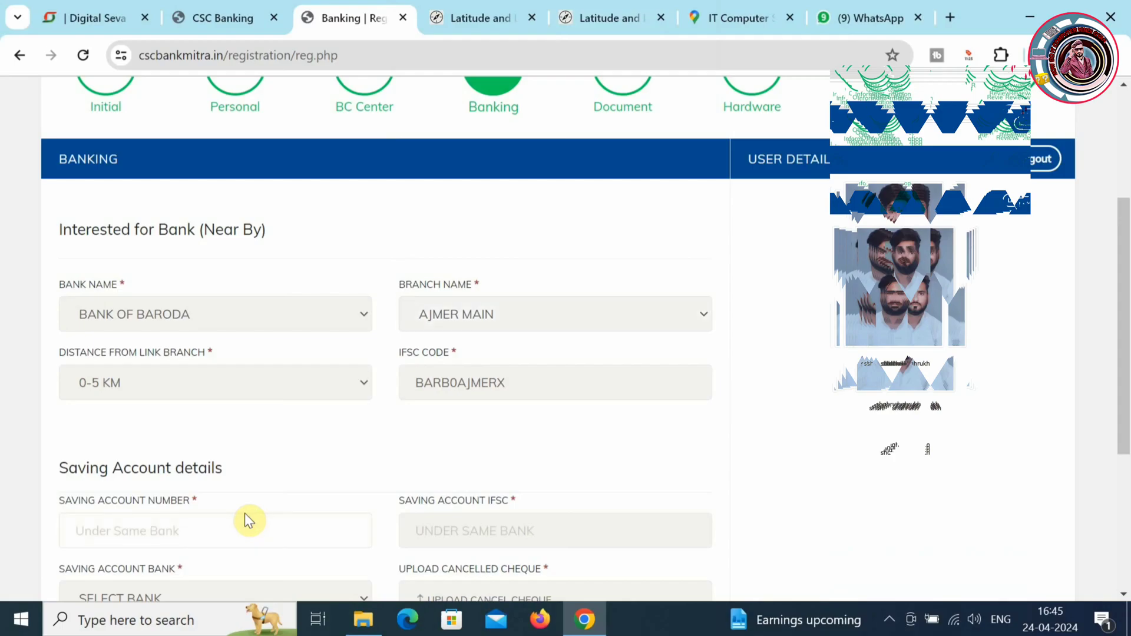
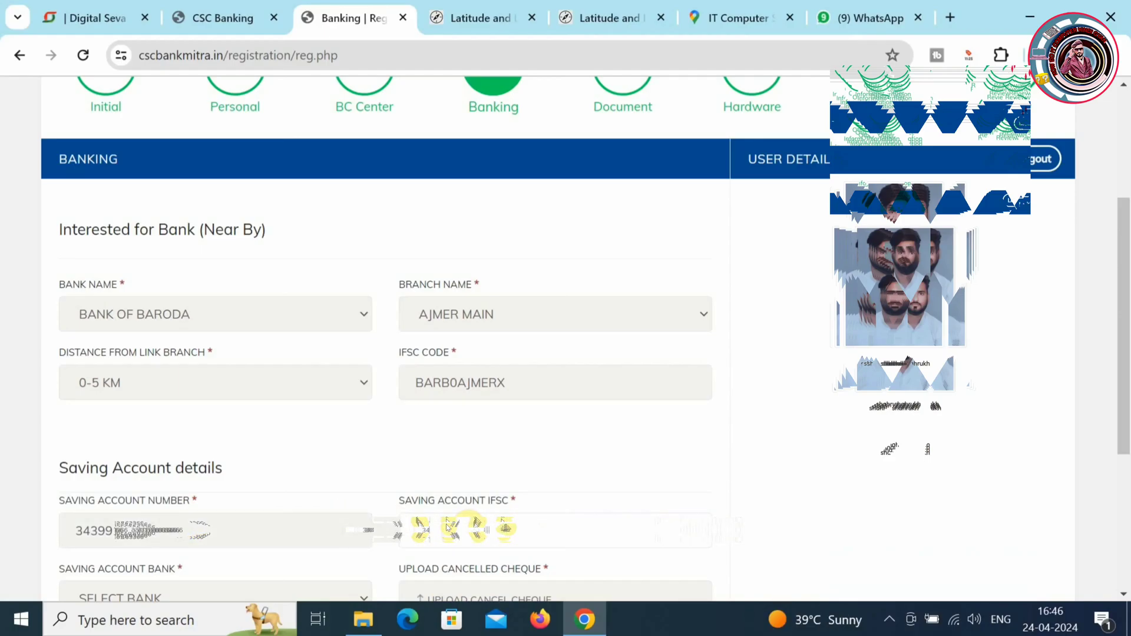
scroll(448, 527, down, 4)
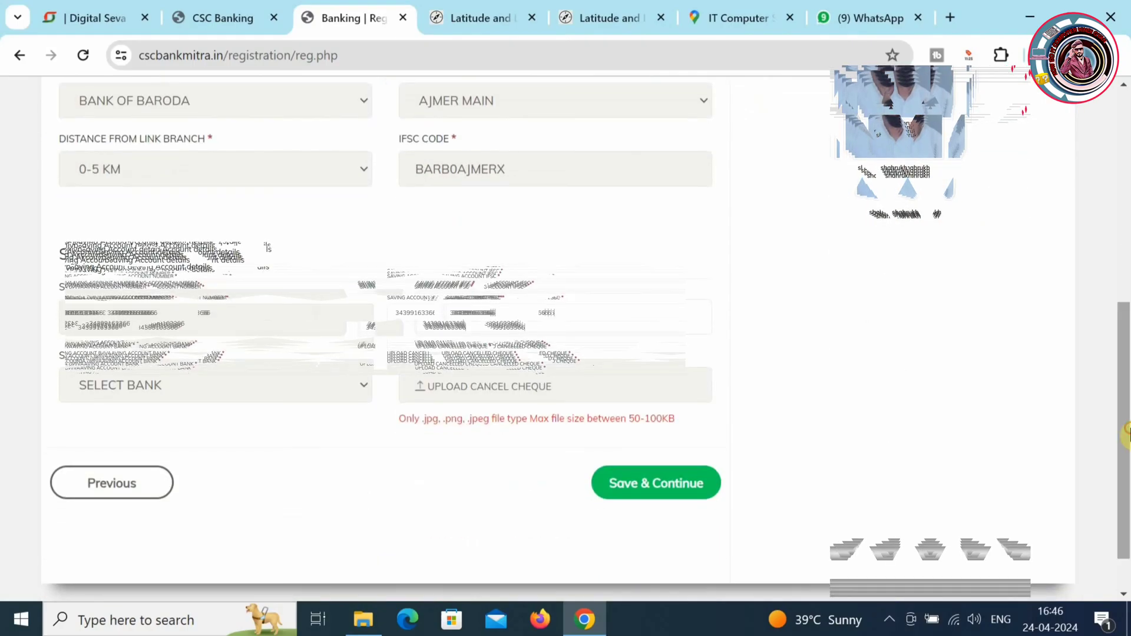
click(201, 386)
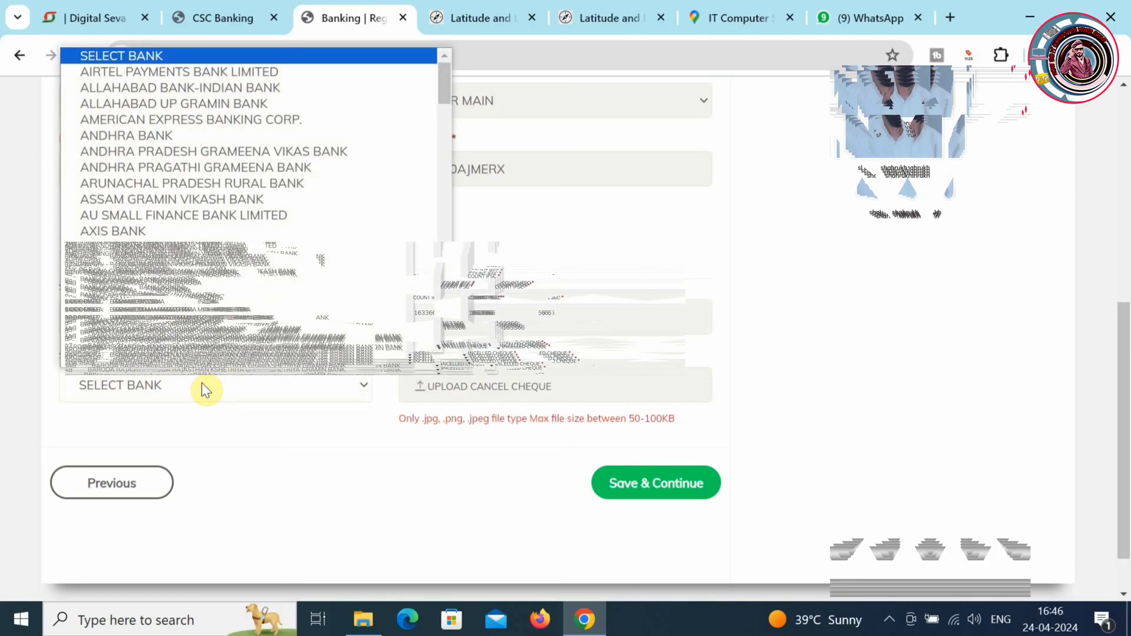
key(s)
key(s)
key(s)
key(s)
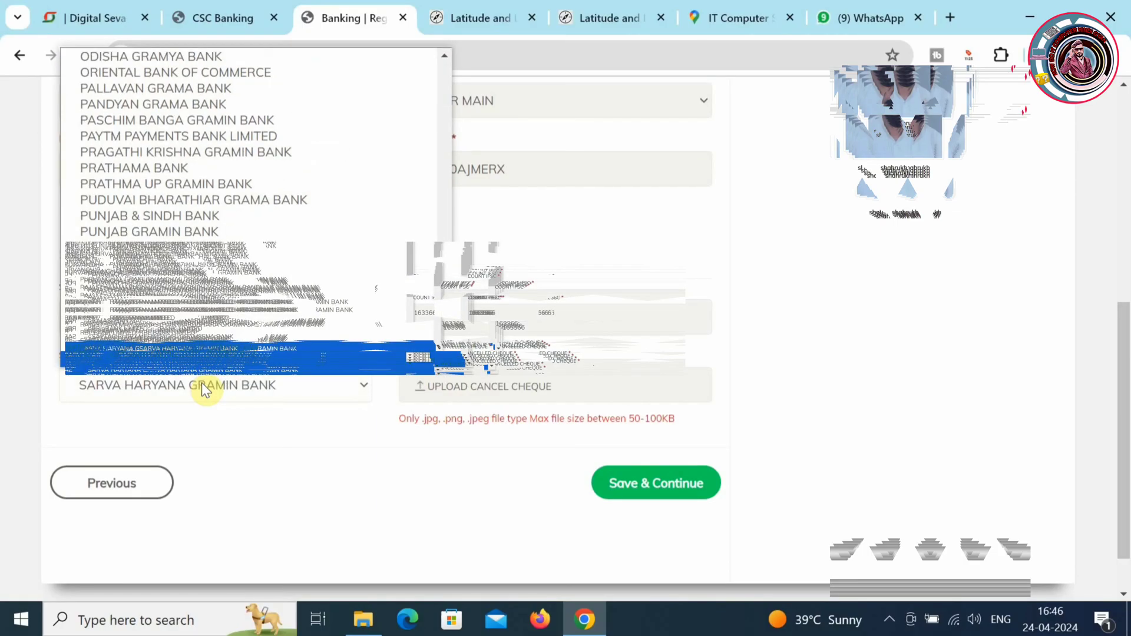
key(s)
key(s)
key(s)
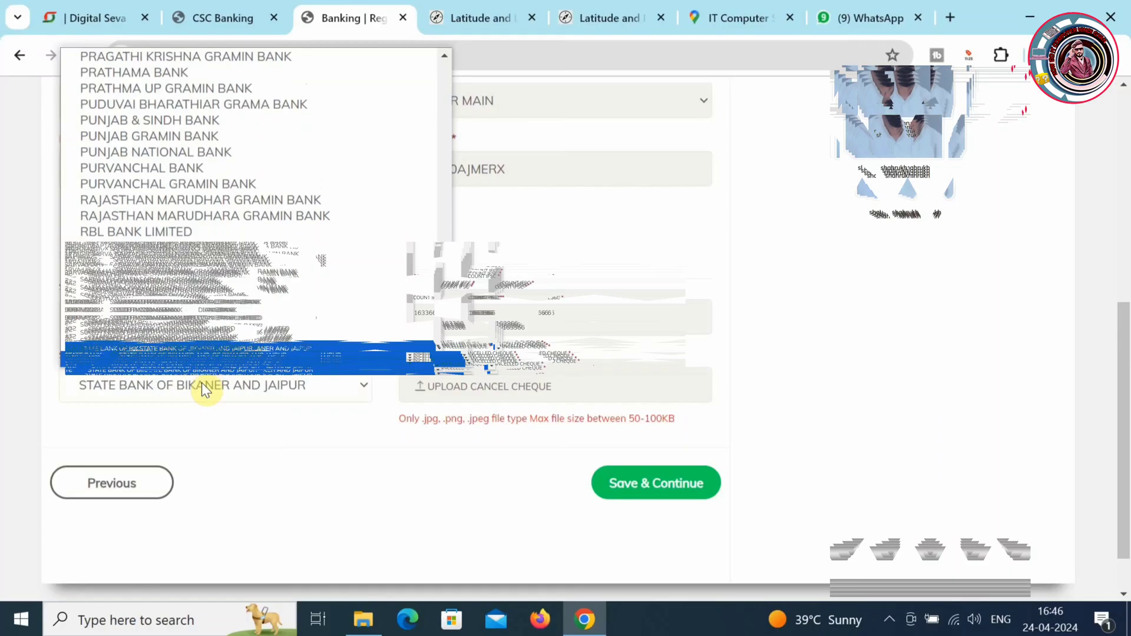
key(s)
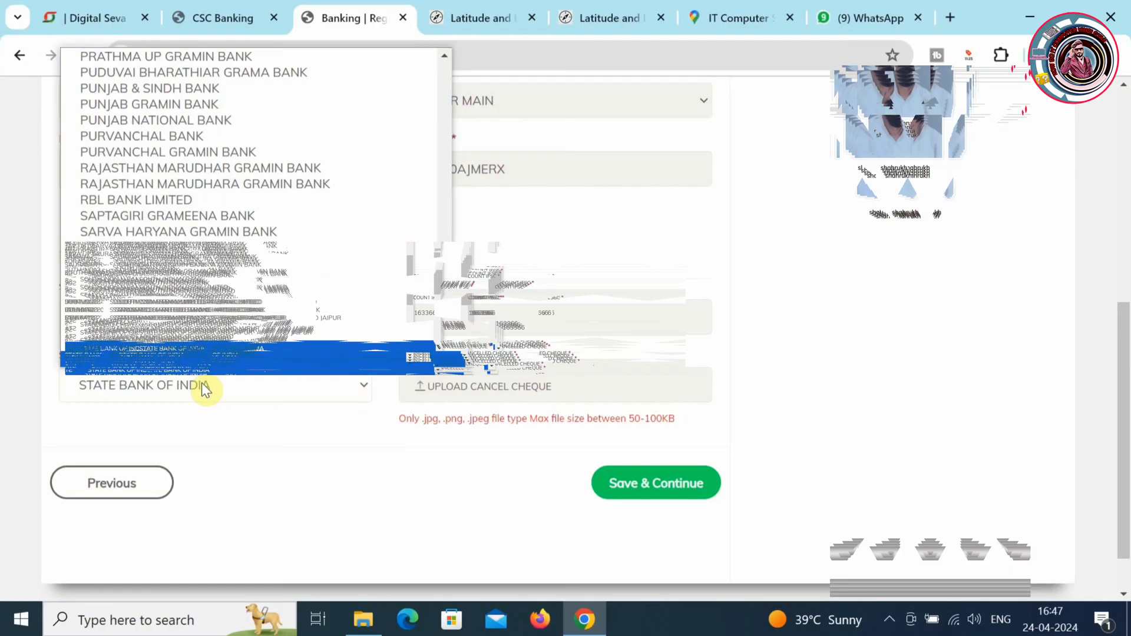
key(Return)
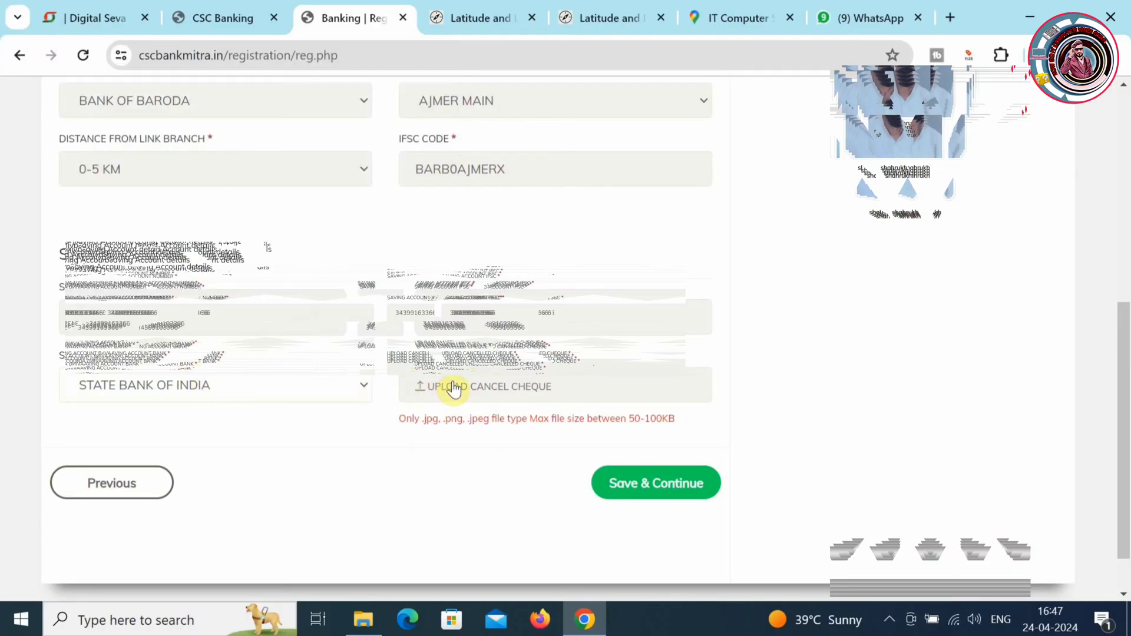
- Attach cheque photo 20240422_190249 (1) as the cancelled cheque and save the Banking step
click(453, 387)
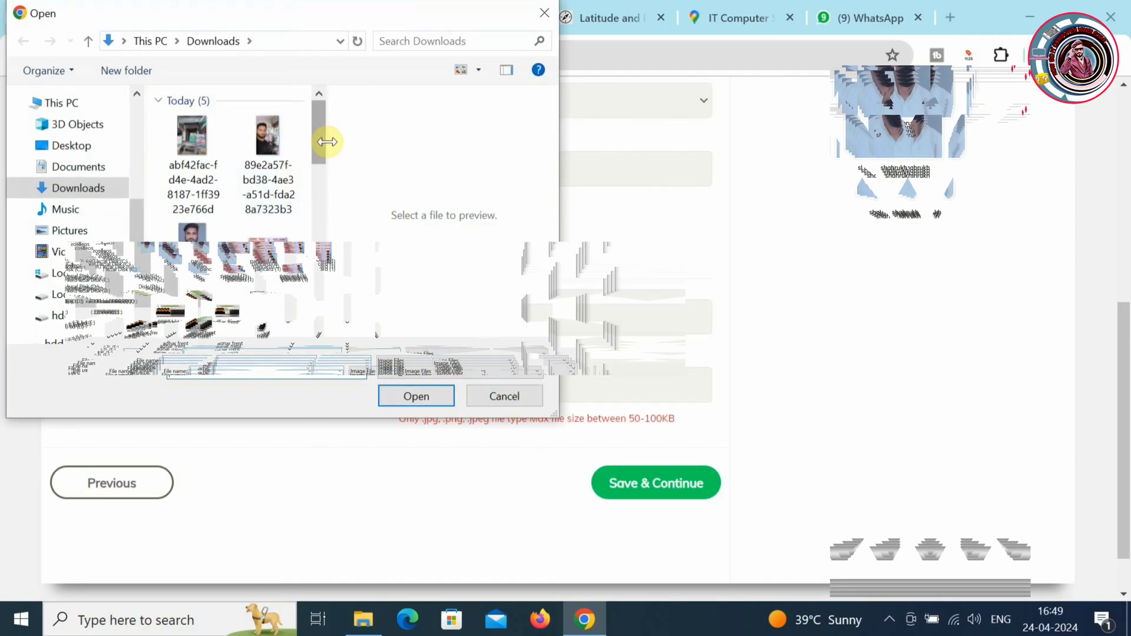
drag(317, 147, 326, 200)
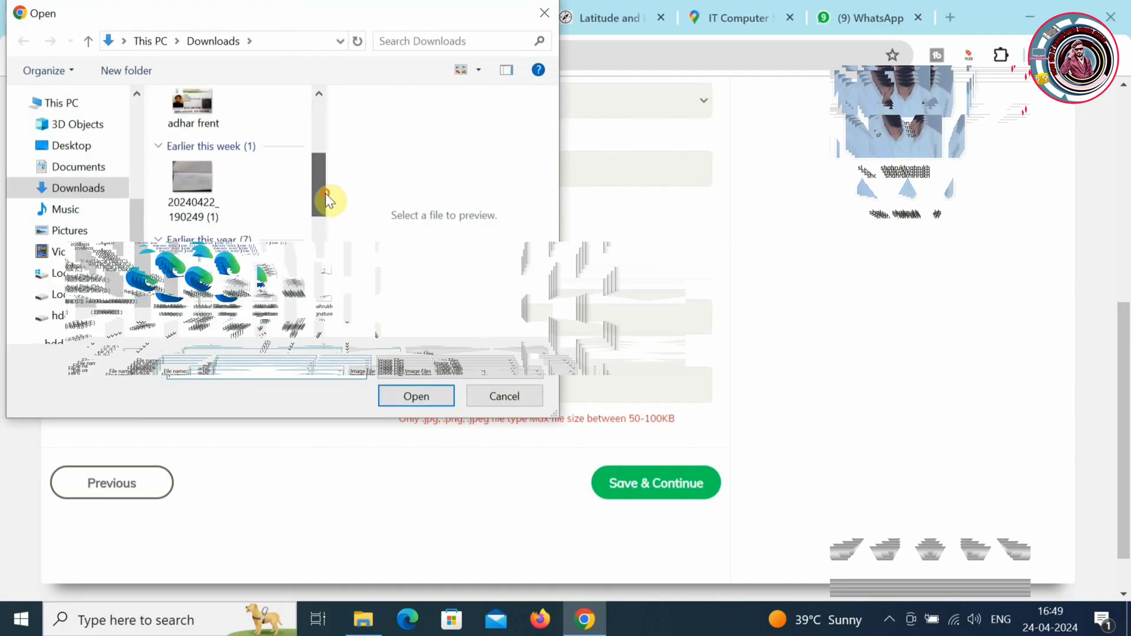
click(219, 197)
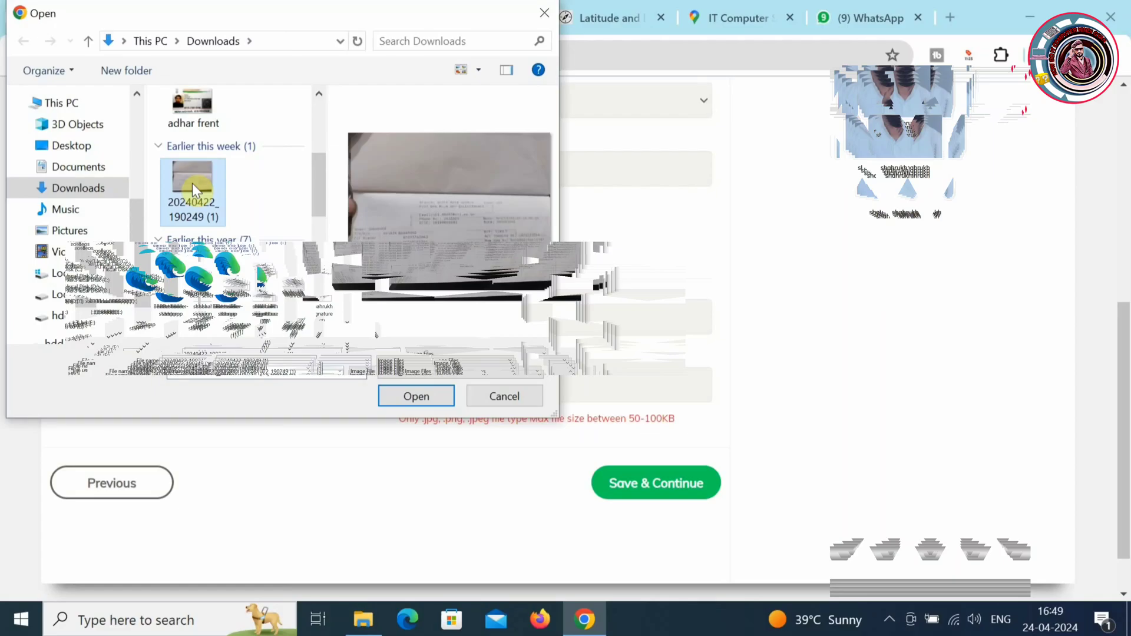
click(429, 396)
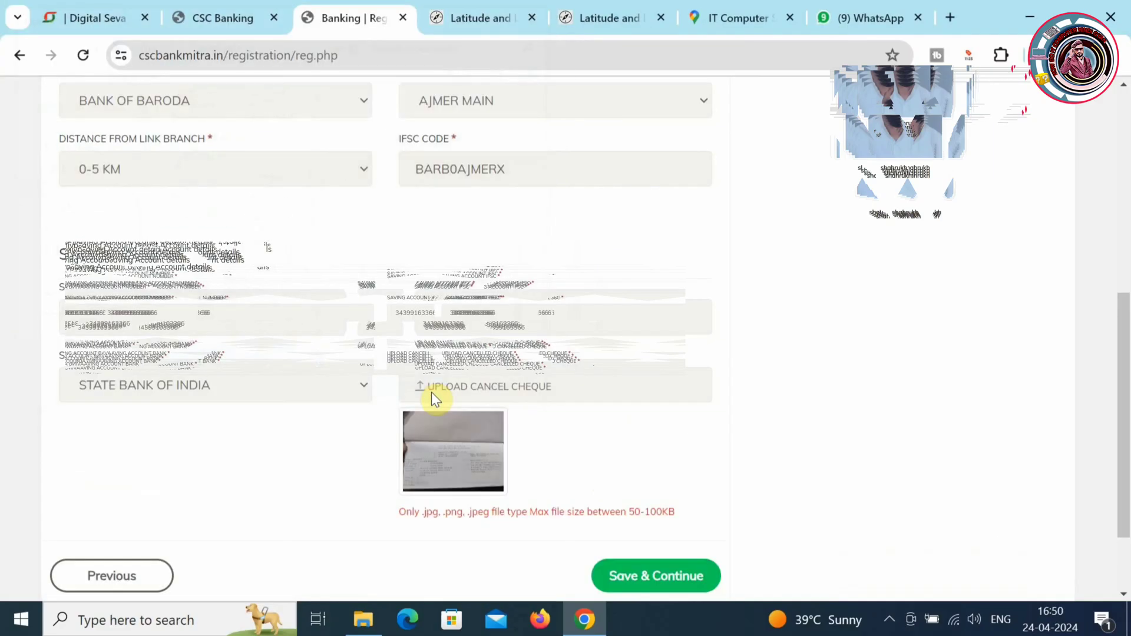
click(667, 568)
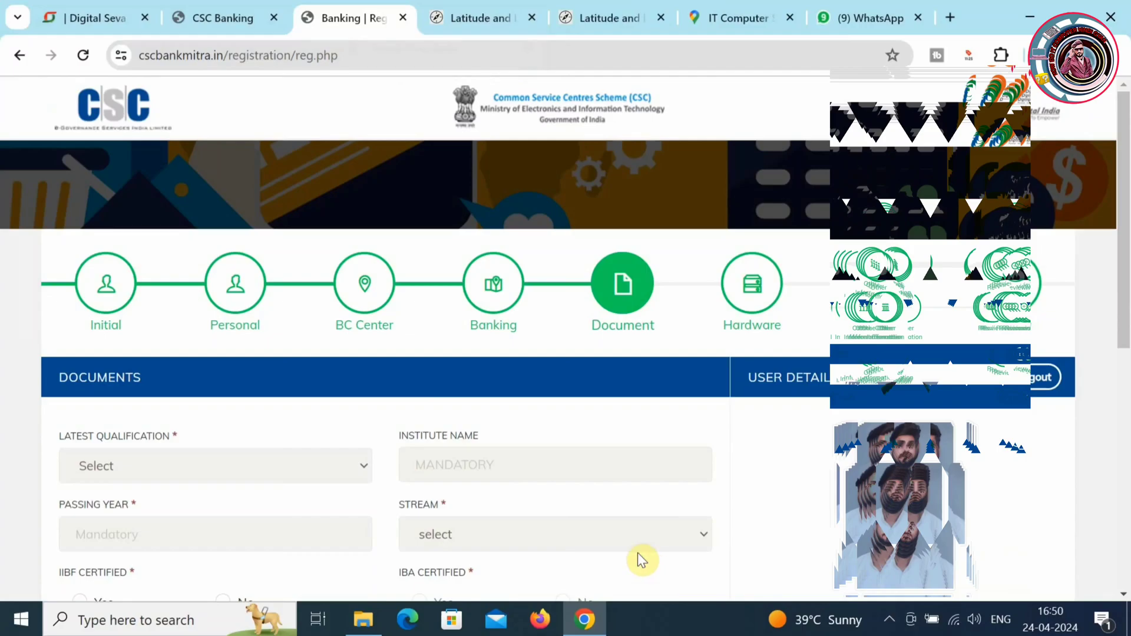
- Set qualification to INTERMEDIATE / 10+2, pick the passing year, stream COMMERCE, and IIBF certified Yes
click(324, 477)
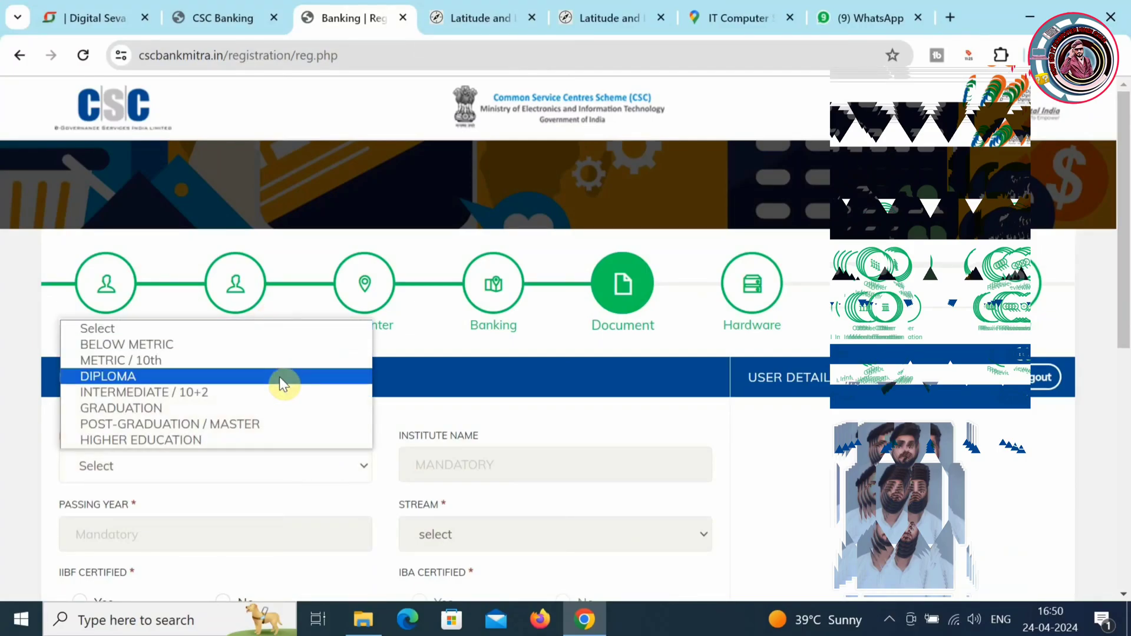
click(279, 393)
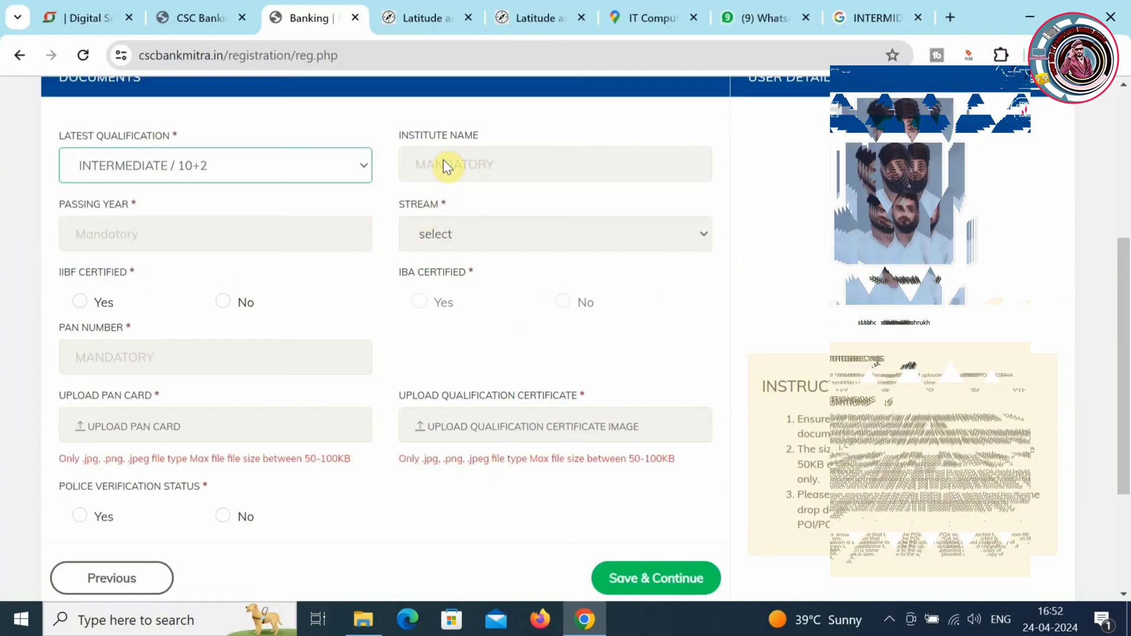
click(248, 232)
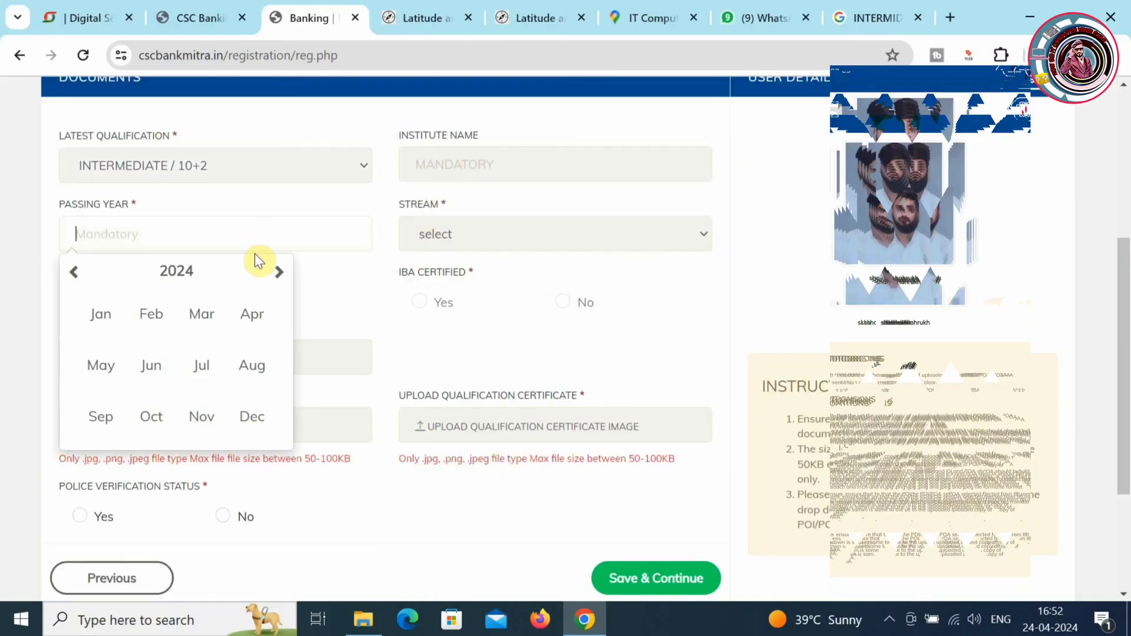
click(259, 272)
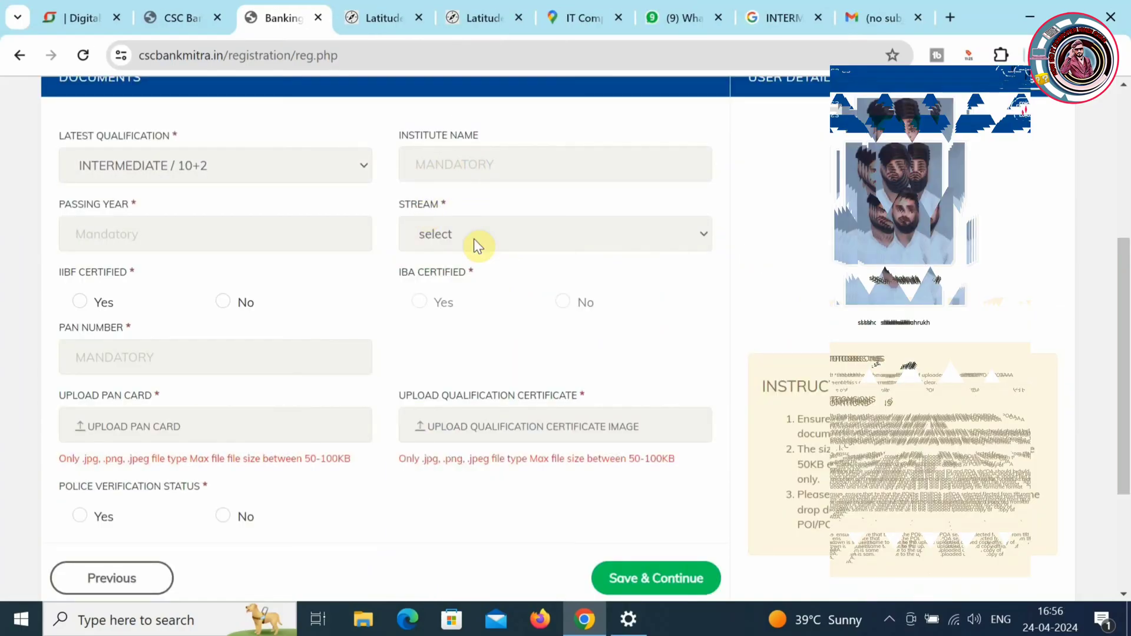
click(473, 238)
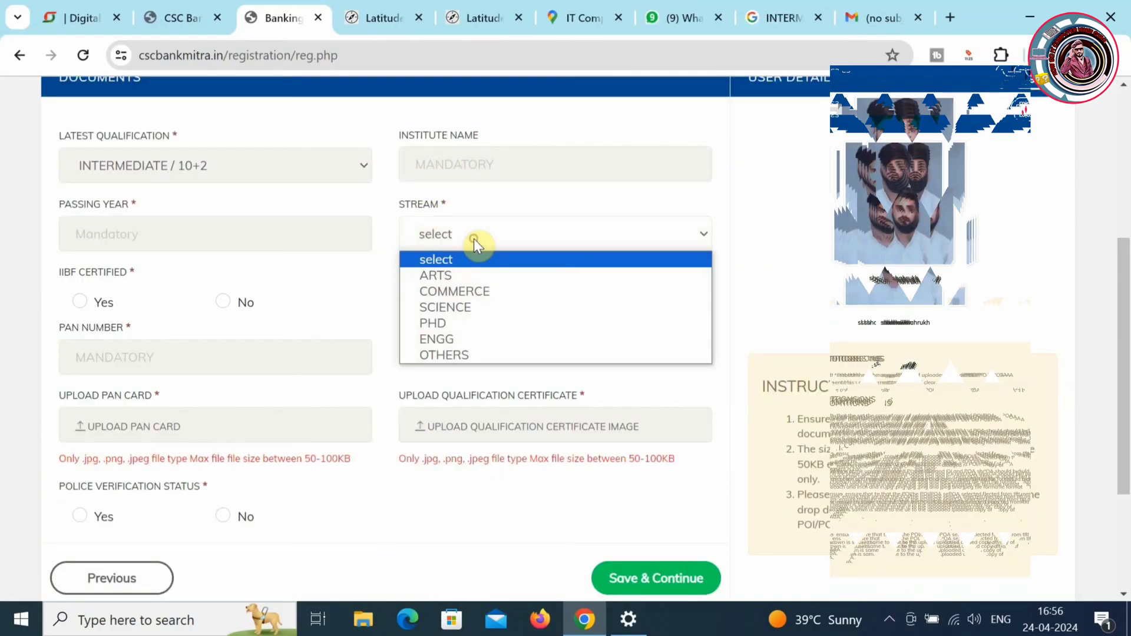
click(477, 291)
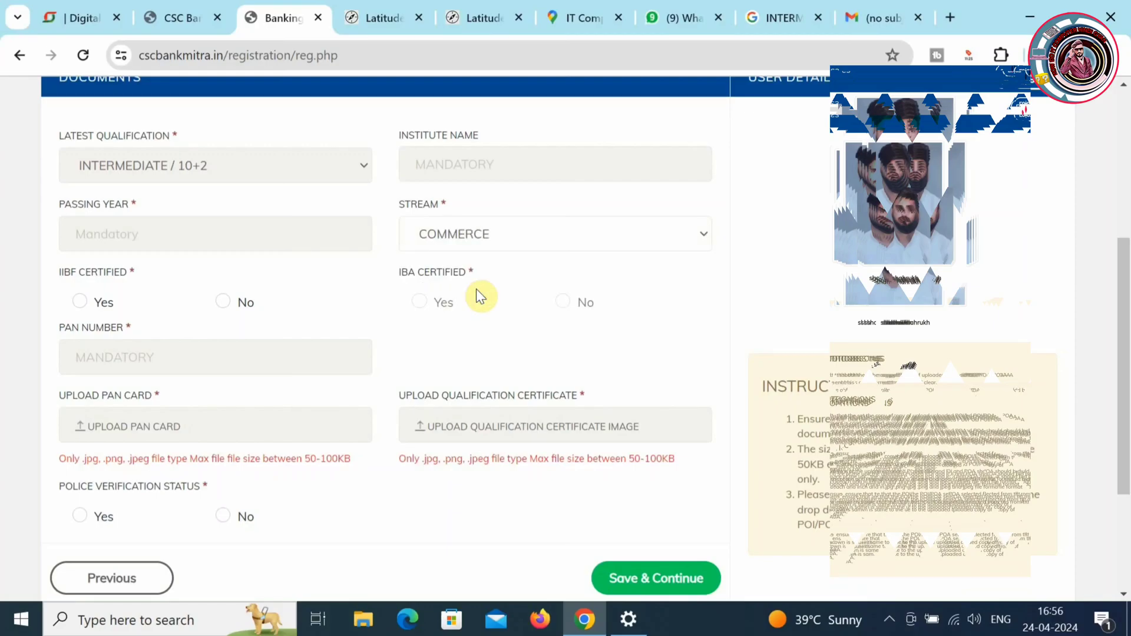
click(80, 303)
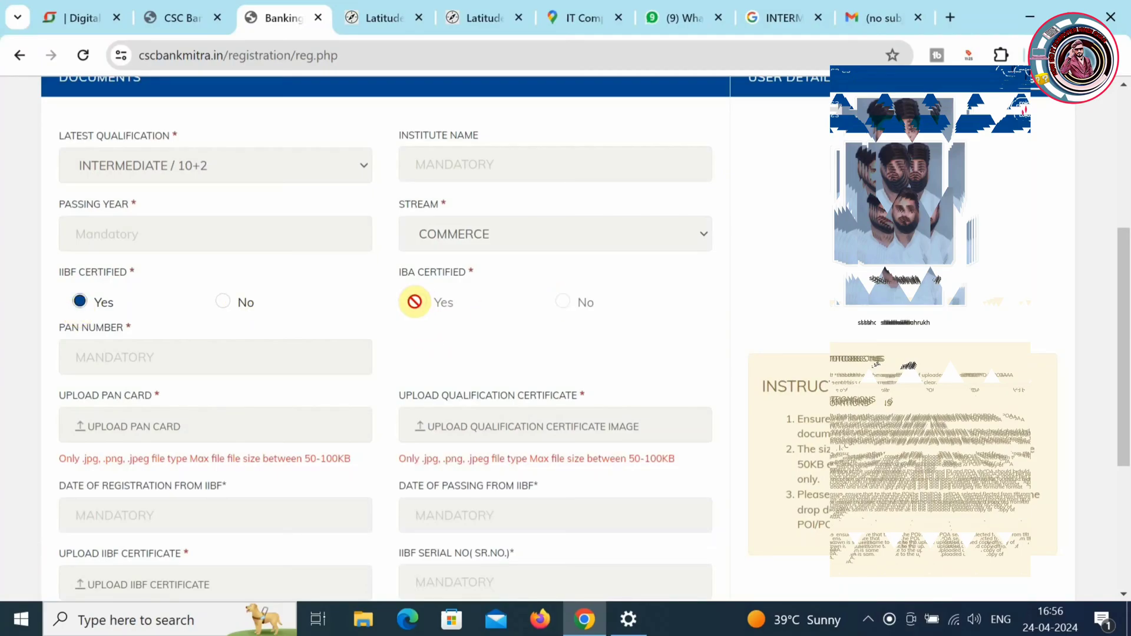
- Paste in the PAN number and upload the PAN card image
click(253, 371)
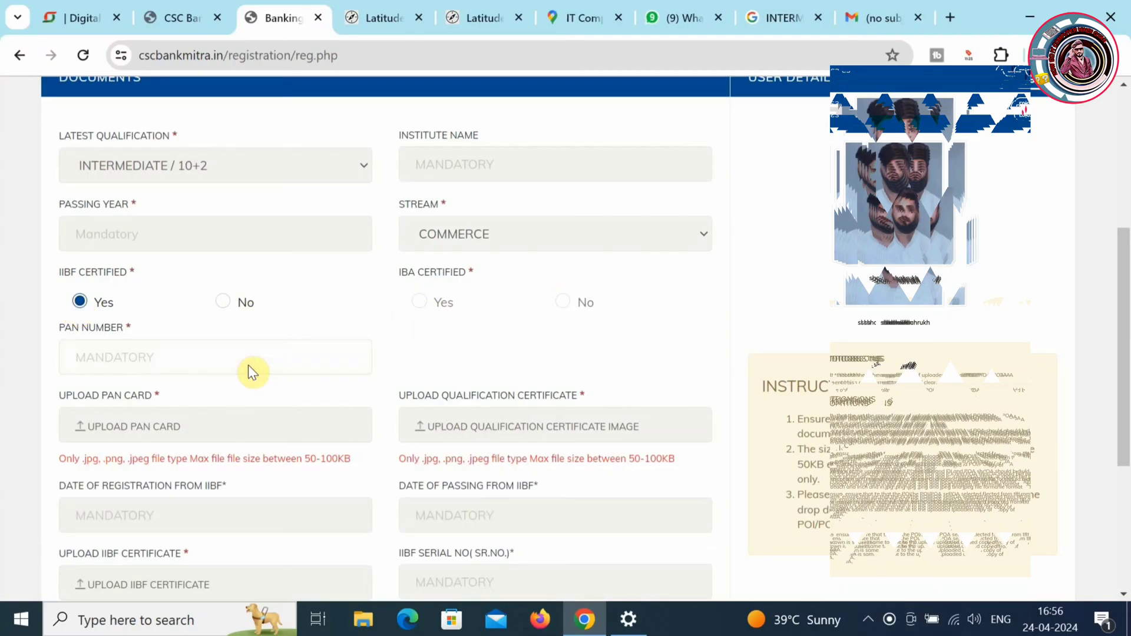
key(ctrl+v)
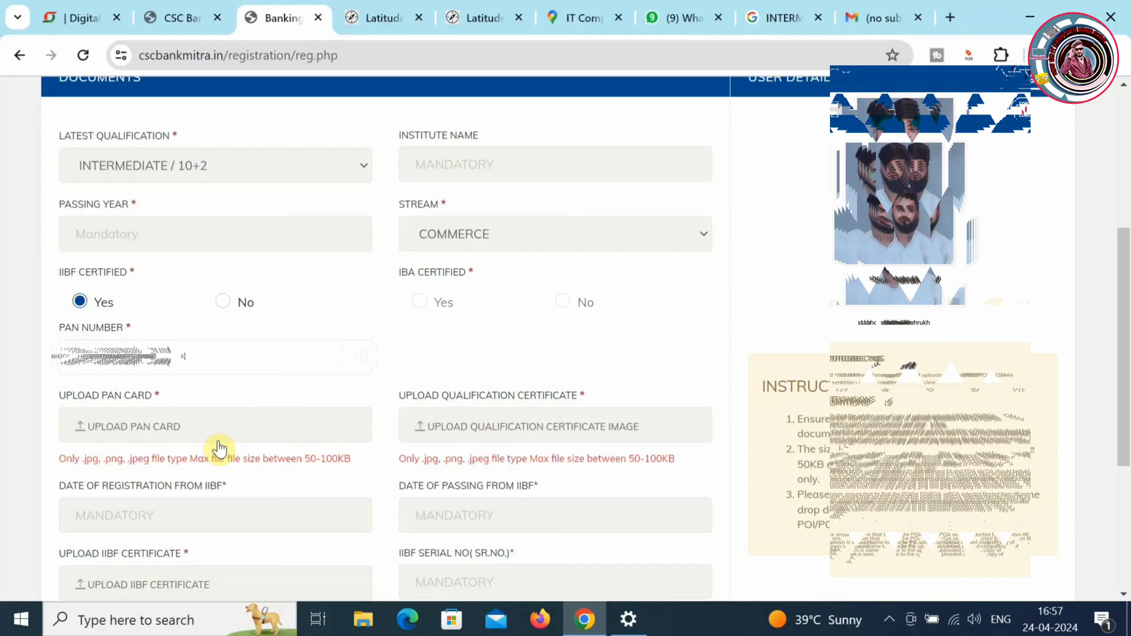
click(232, 437)
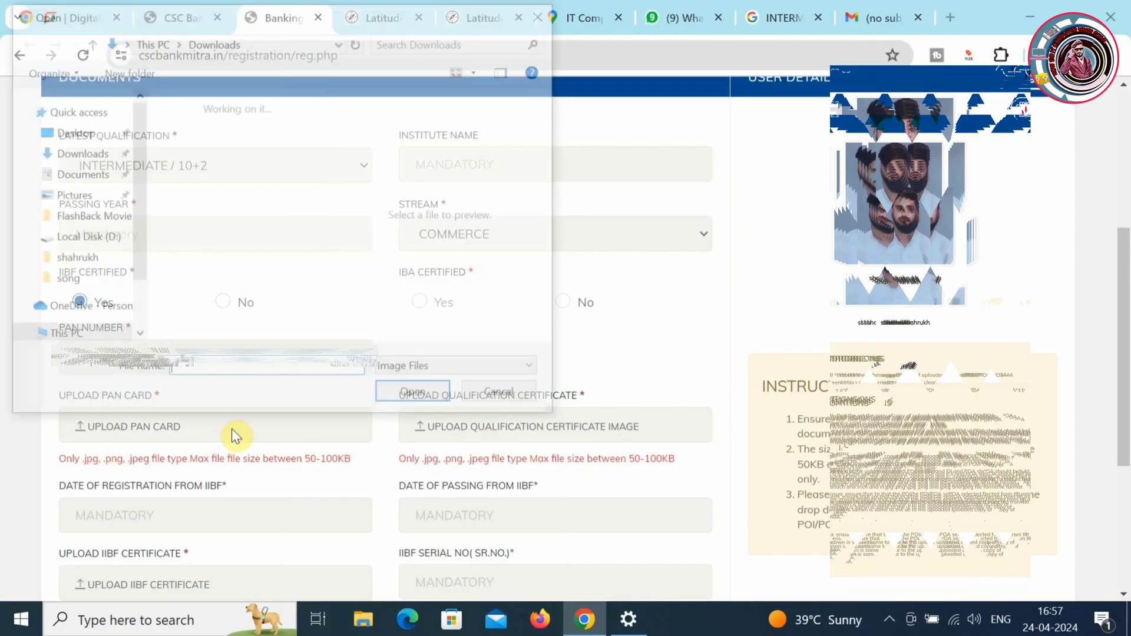
click(274, 327)
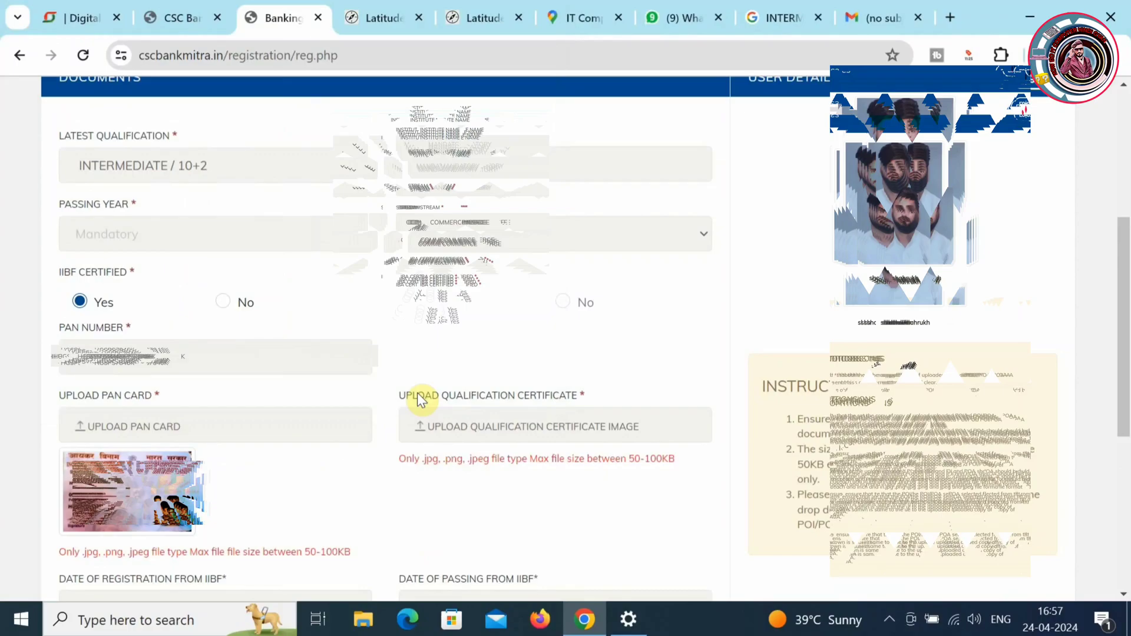
- Upload the 12th class marksheet as the qualification certificate image
click(483, 425)
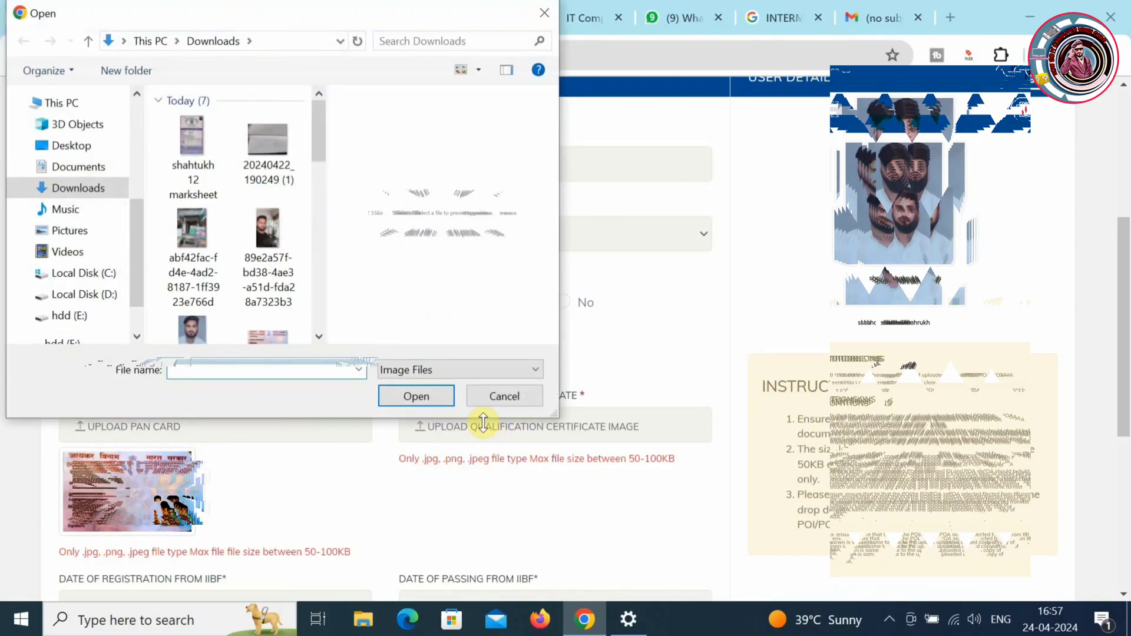
right_click(206, 154)
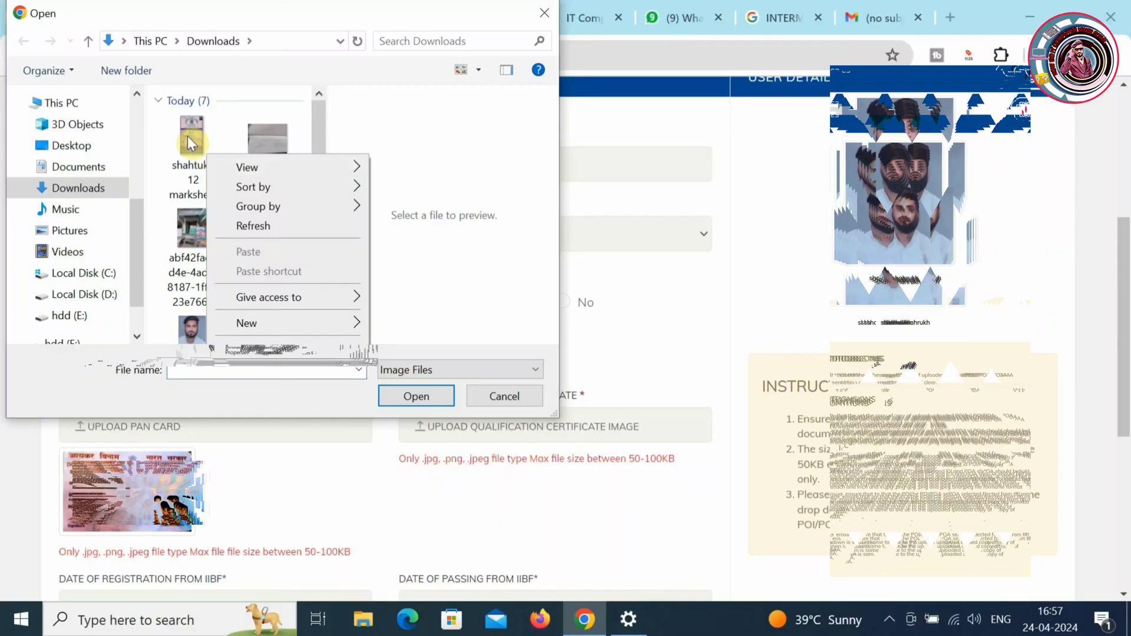
click(186, 134)
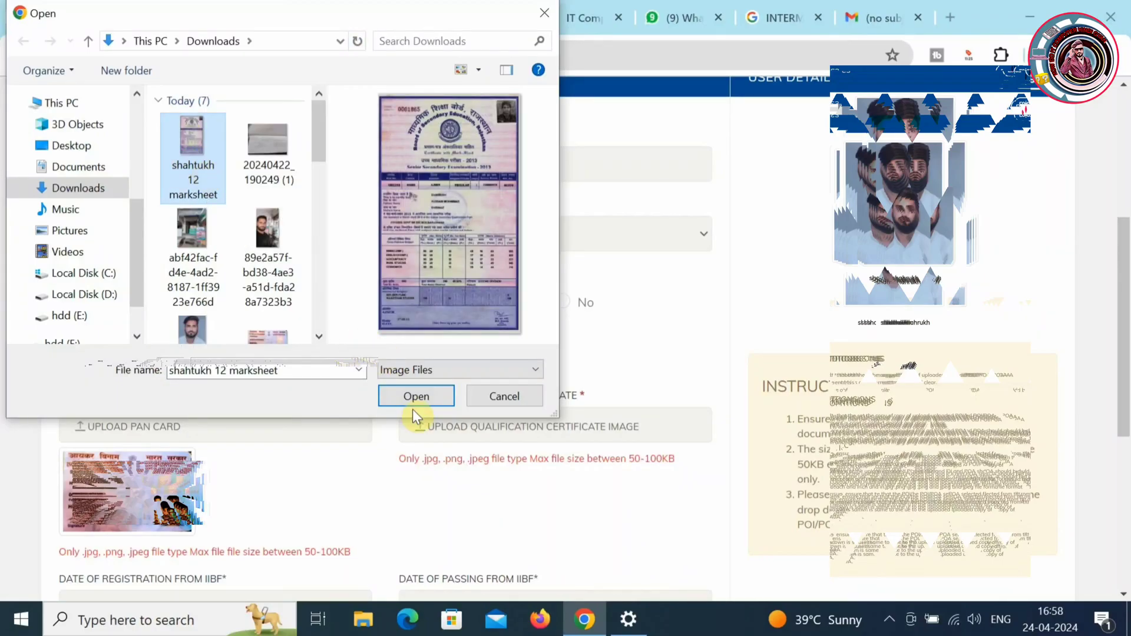
click(419, 395)
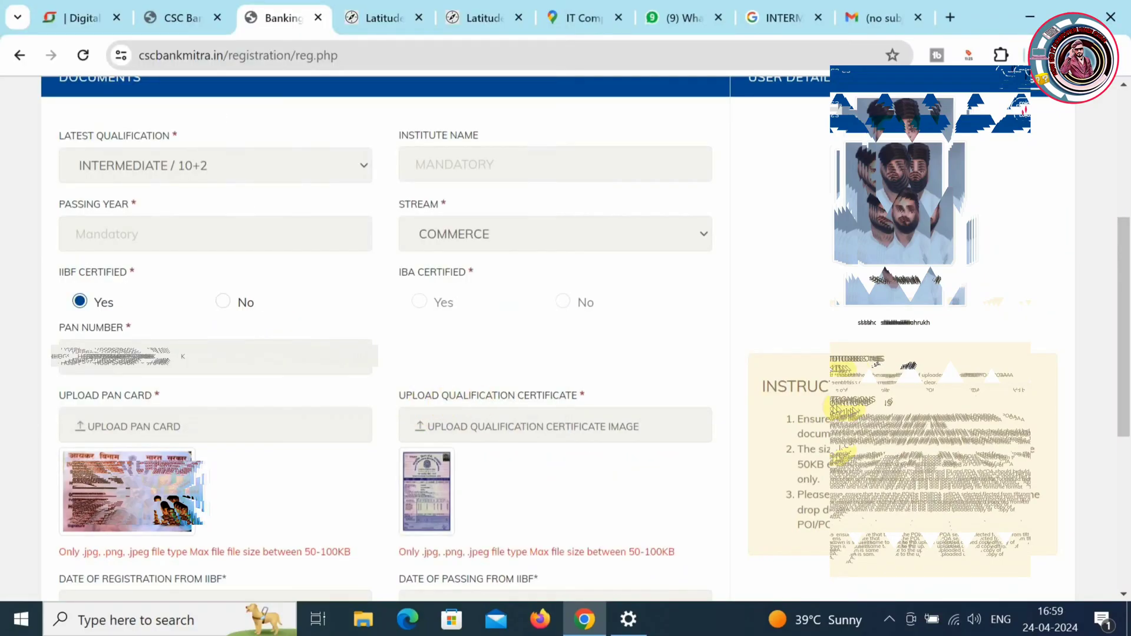
scroll(1125, 330, down, 2)
scroll(1123, 354, down, 2)
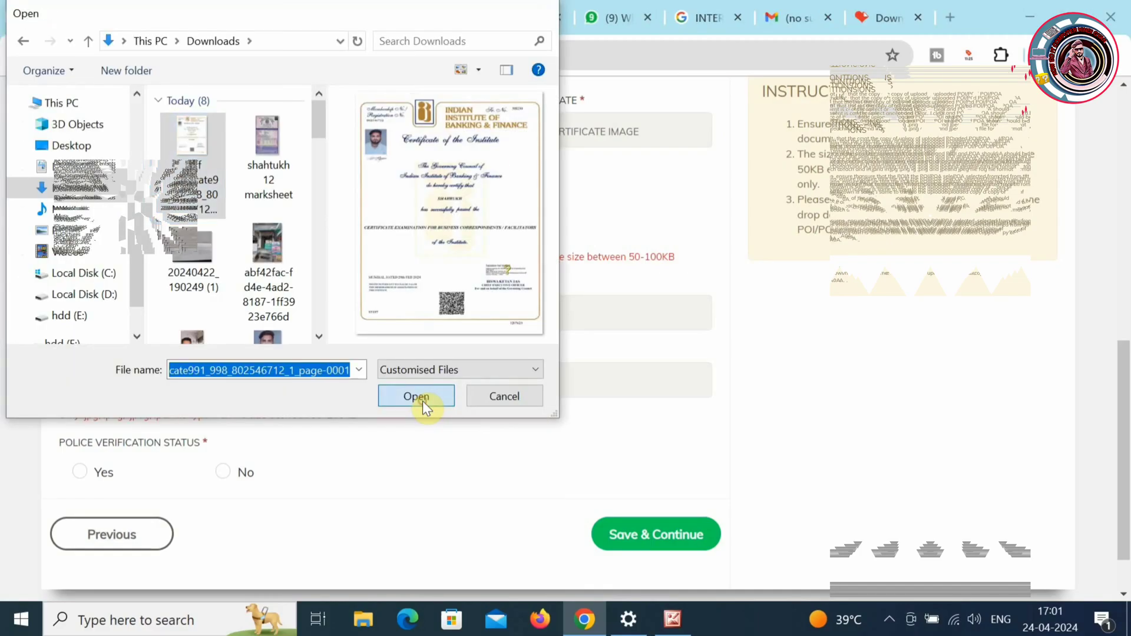
- Attach the IIBF certificate, set Police Verification Status to Yes, and upload the verification document
click(416, 397)
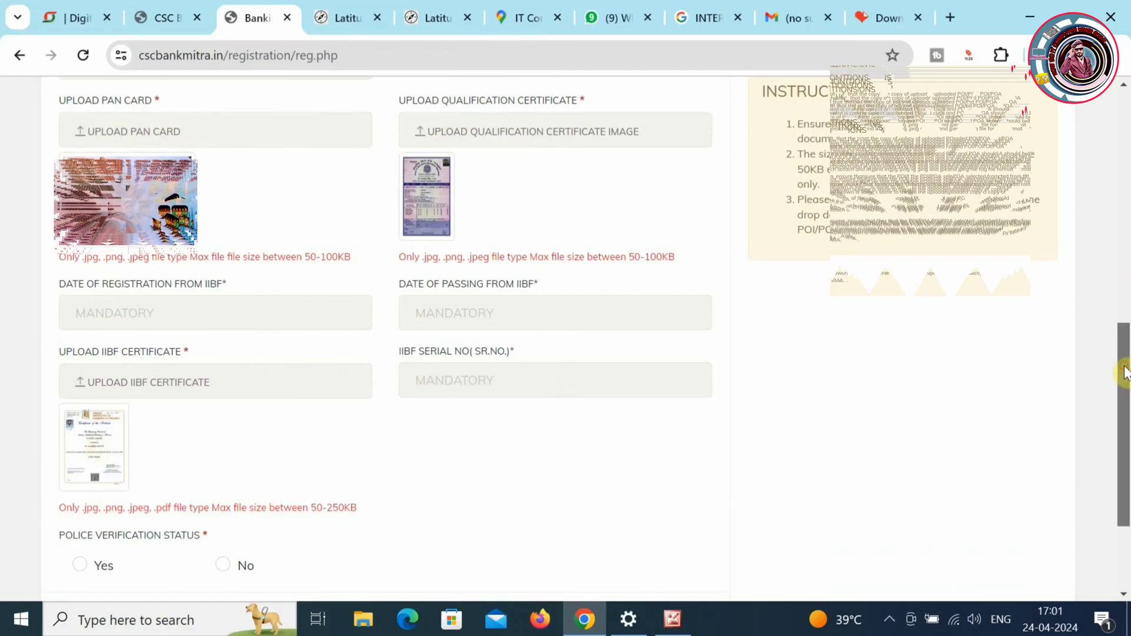
scroll(1125, 372, down, 3)
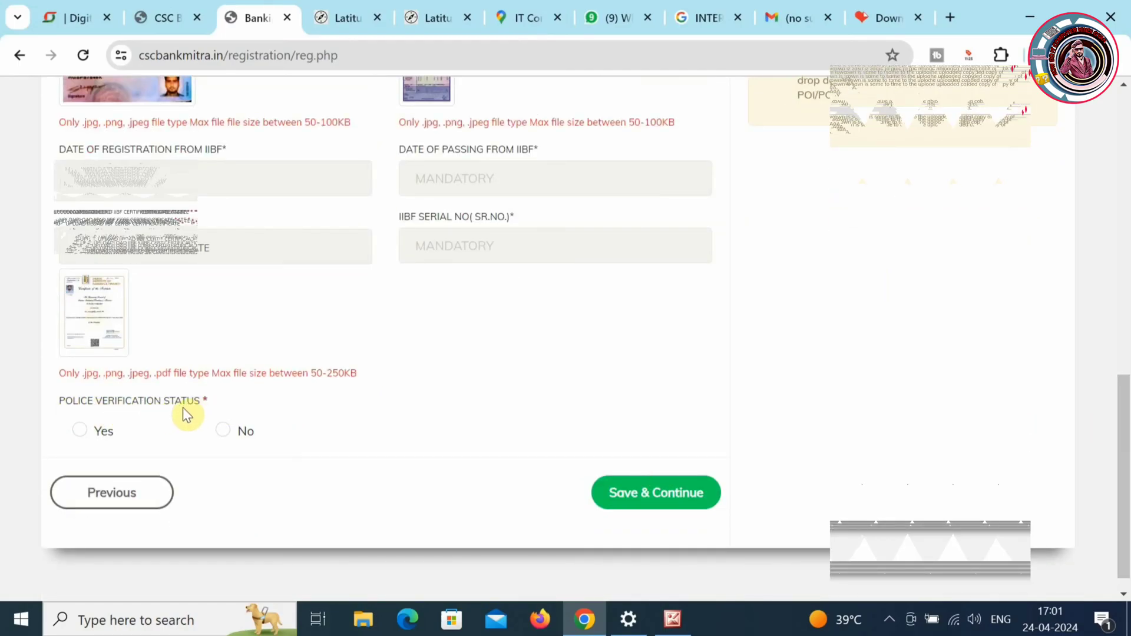
click(80, 430)
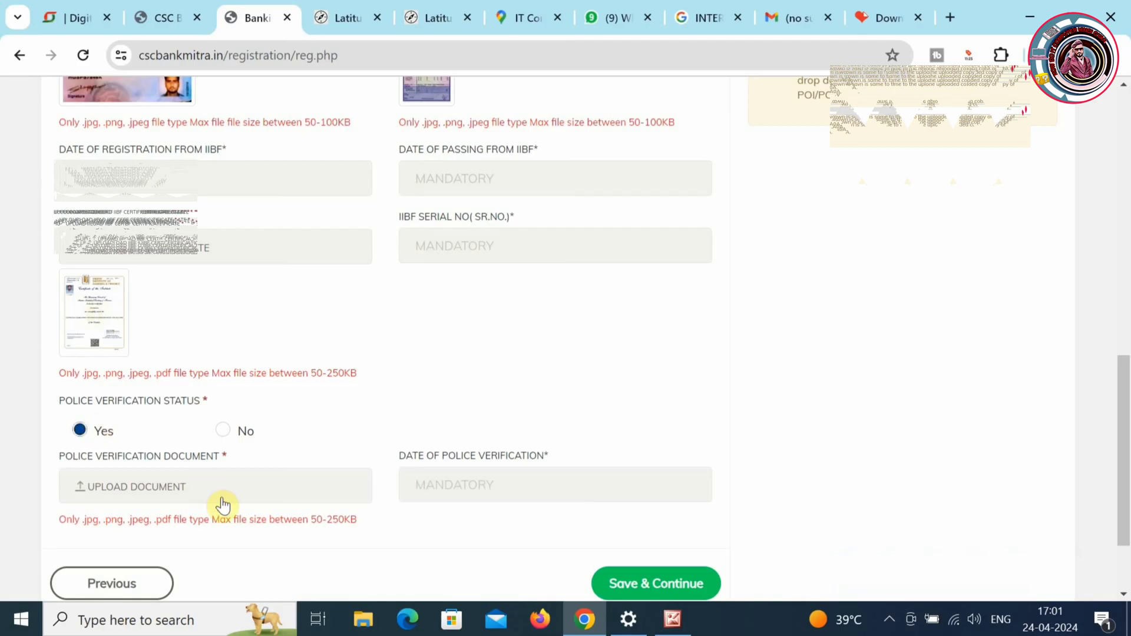
click(200, 481)
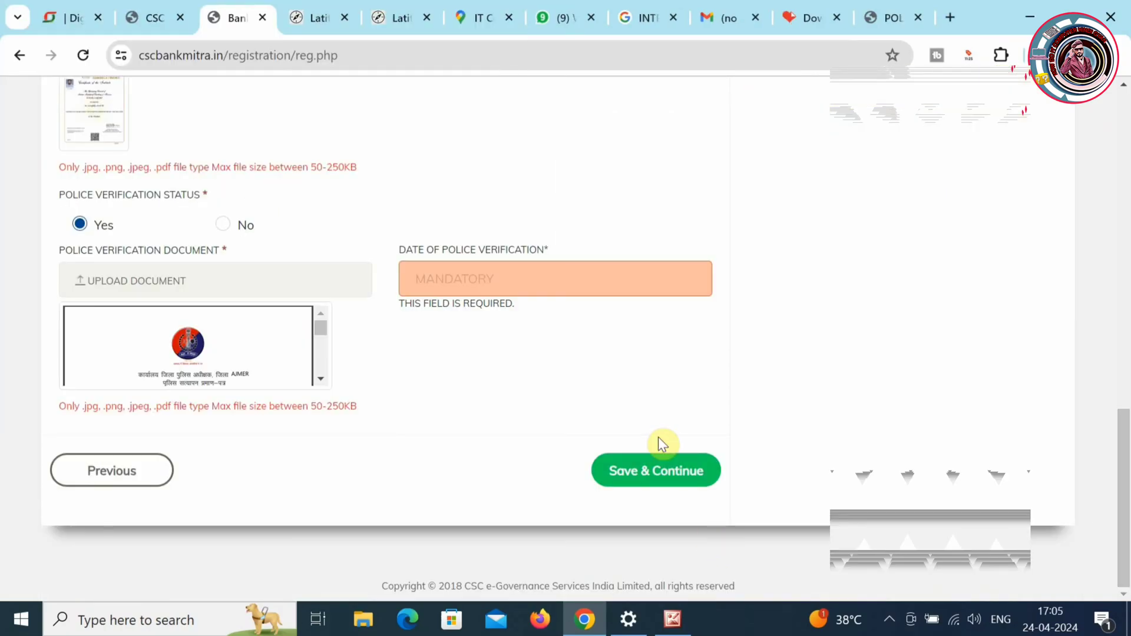
click(587, 263)
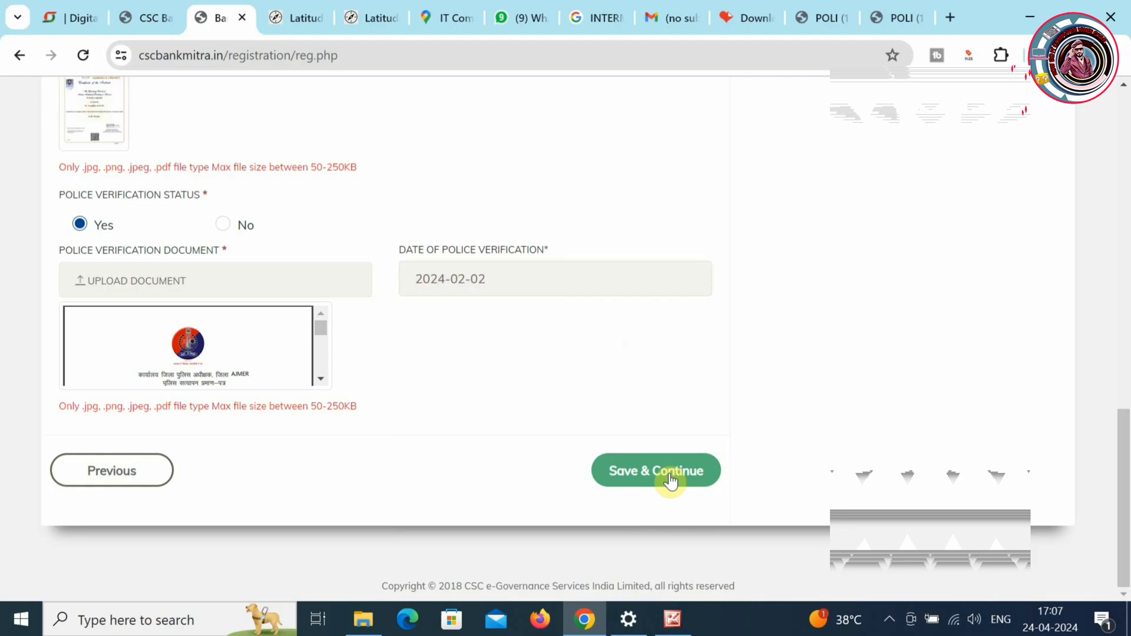
- After the missing-date warning, enter the IIBF serial number
click(670, 479)
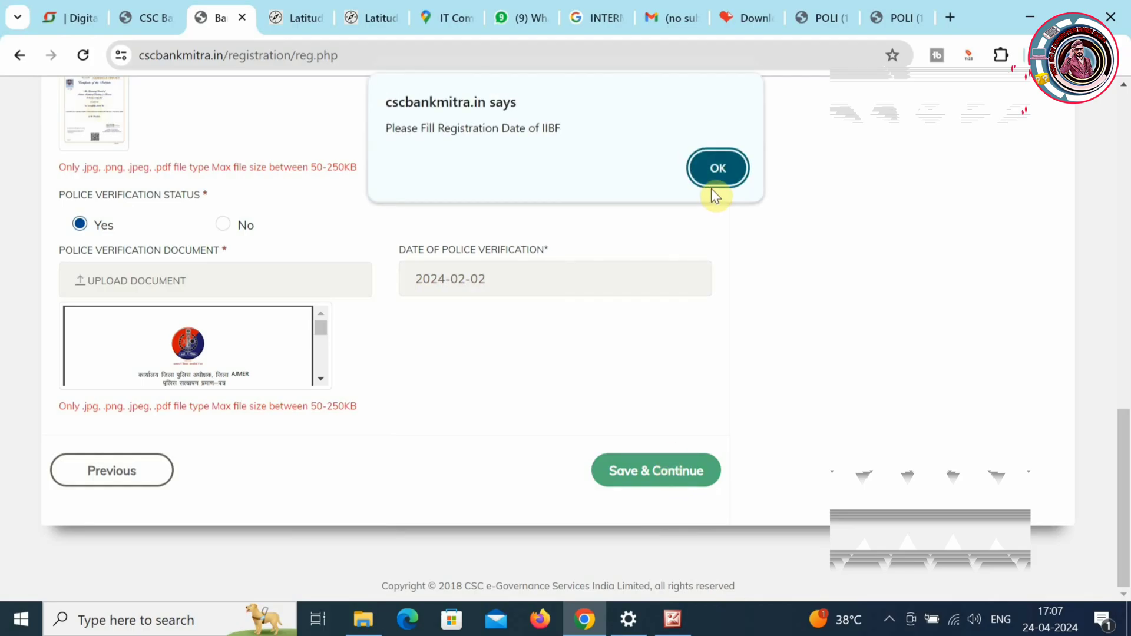
click(719, 168)
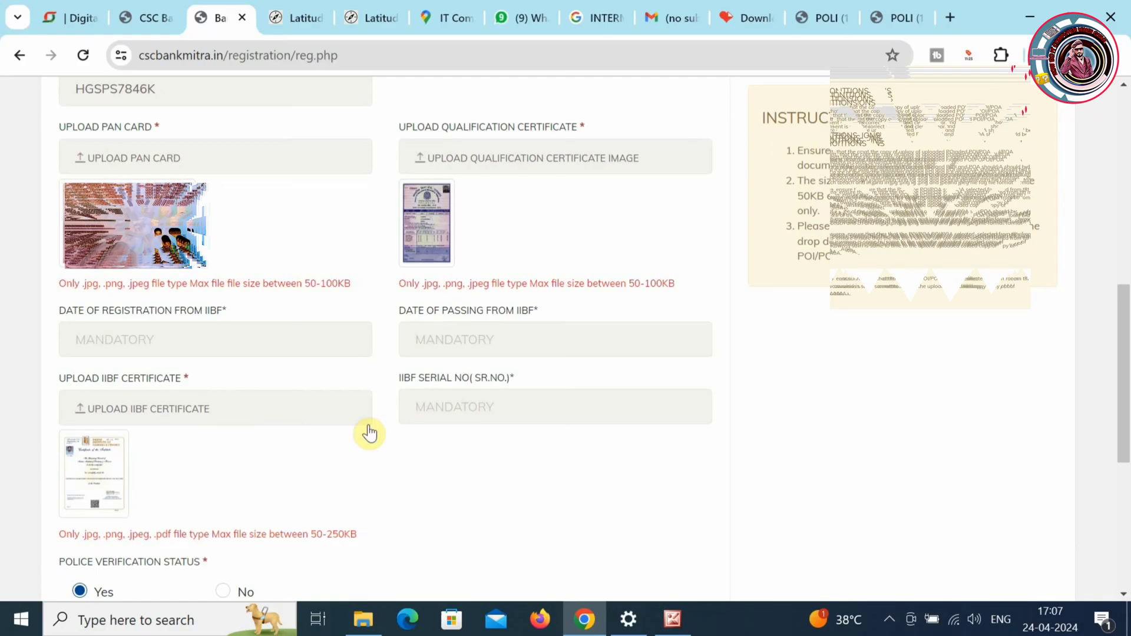
click(457, 412)
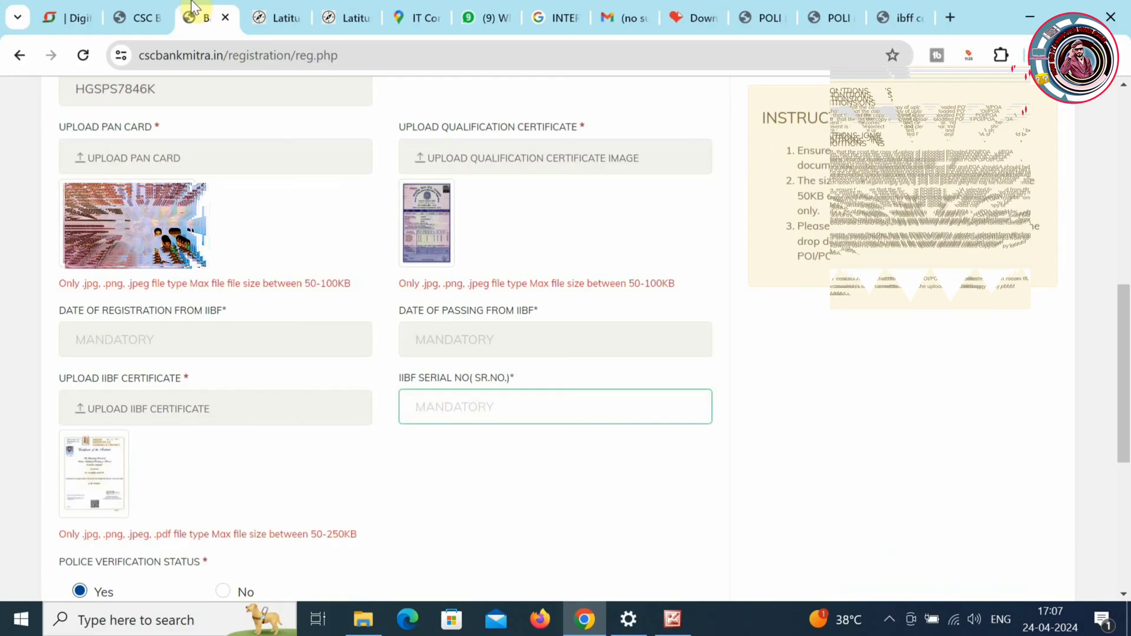
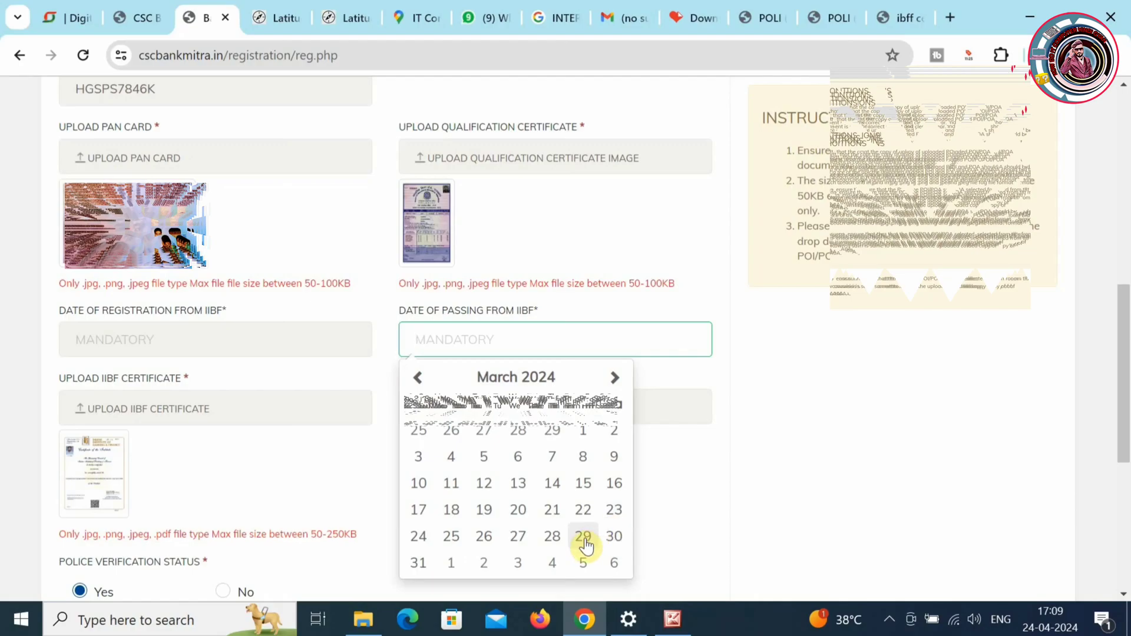
- Set the IIBF passing date to 29 March 2024 and the registration date, then save Documents
click(584, 538)
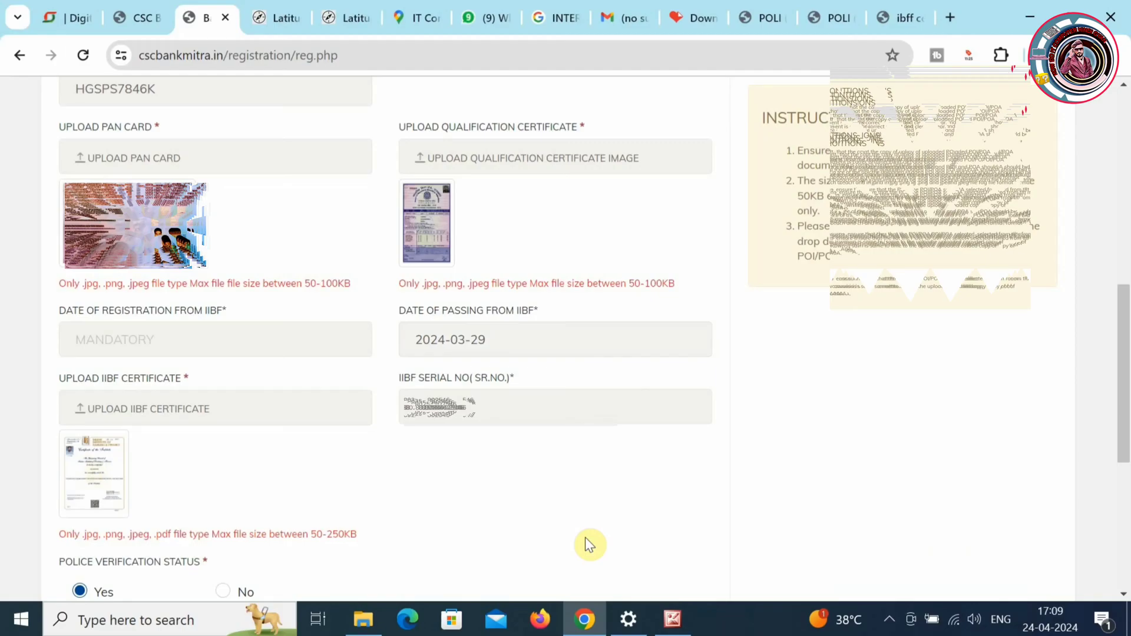
scroll(589, 542, down, 4)
click(655, 588)
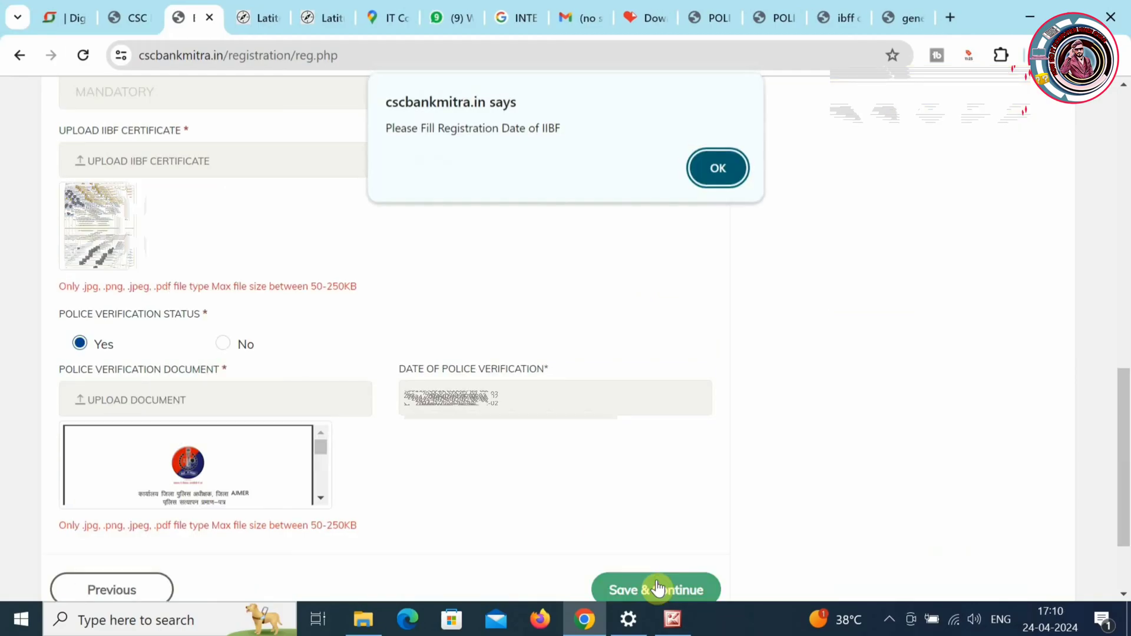
click(702, 176)
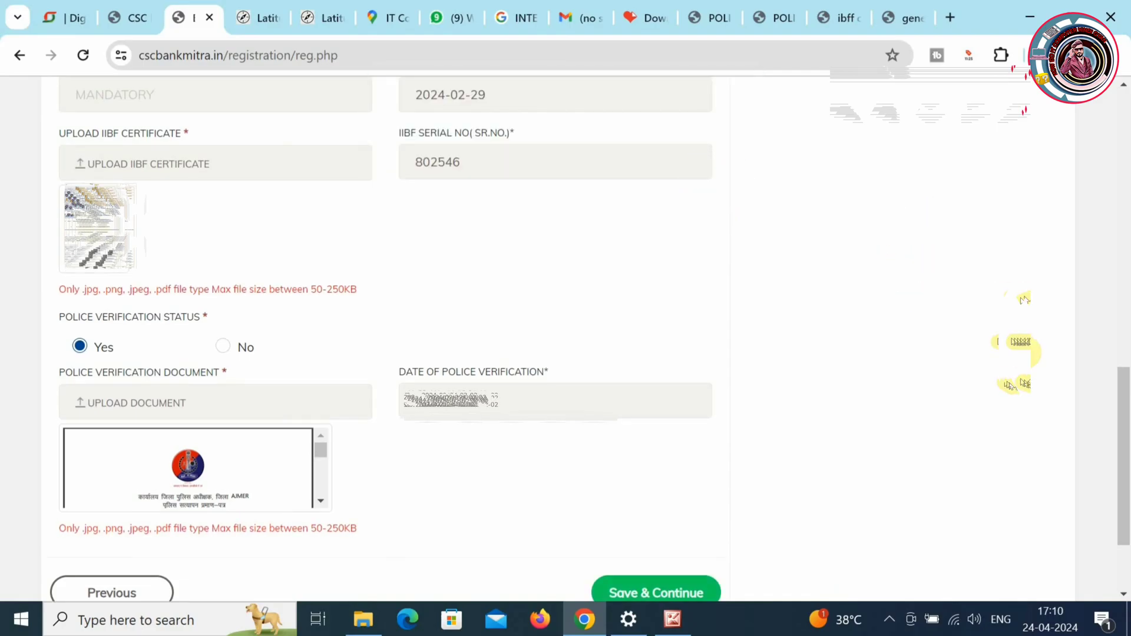
drag(1126, 422, 1124, 350)
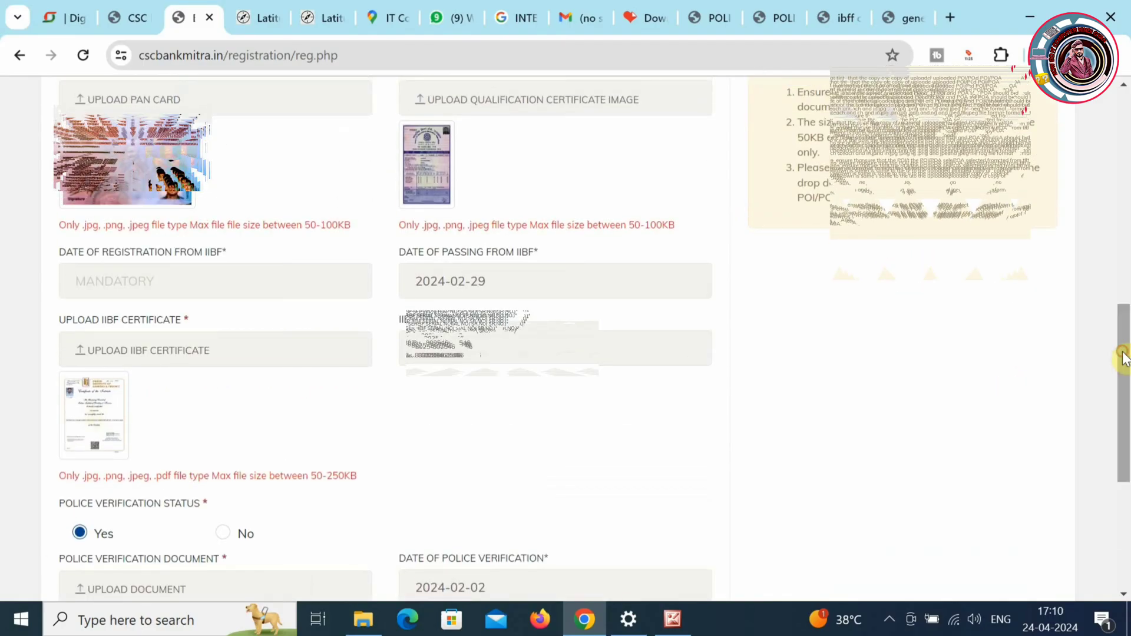
click(172, 277)
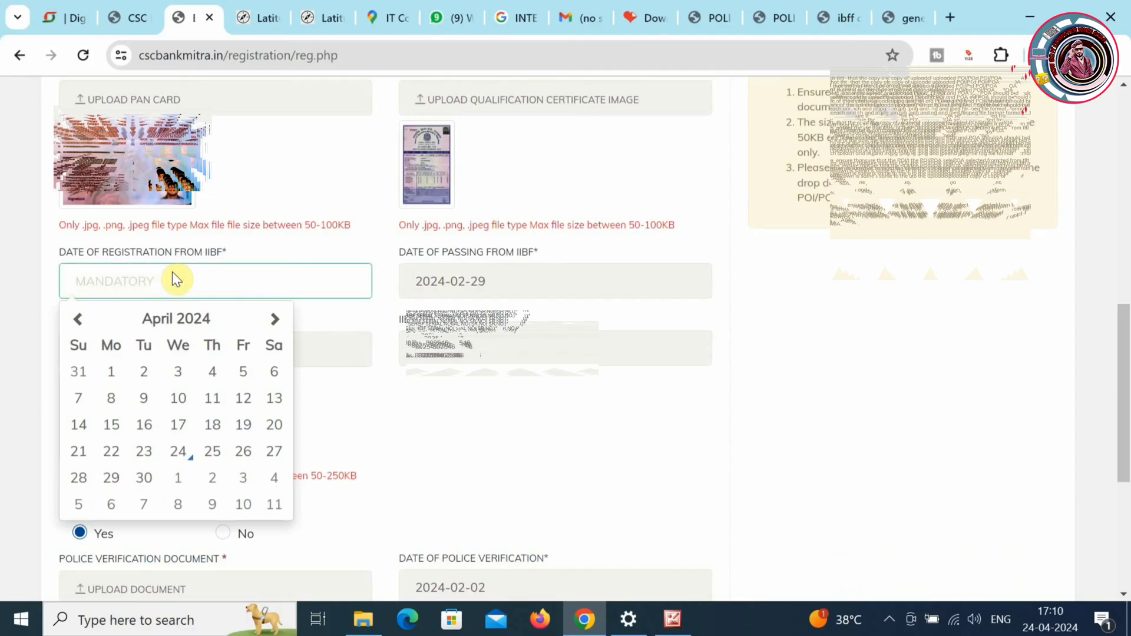
click(680, 478)
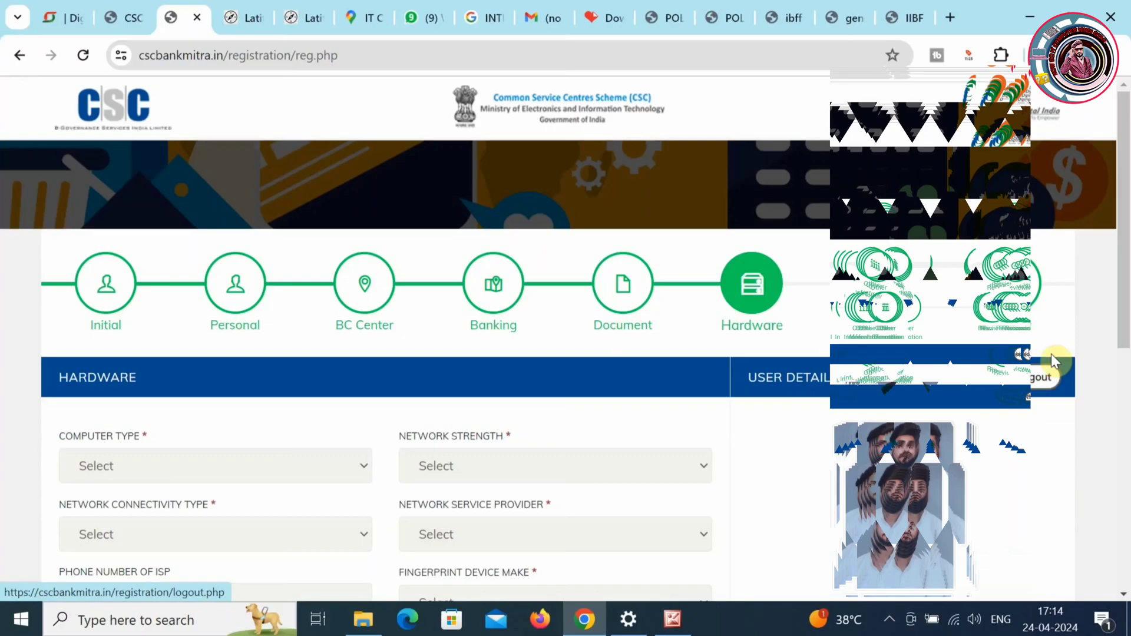
- Choose LAPTOP, VERY GOOD strength, MODEM connectivity and OTHERS as the network service provider
click(278, 476)
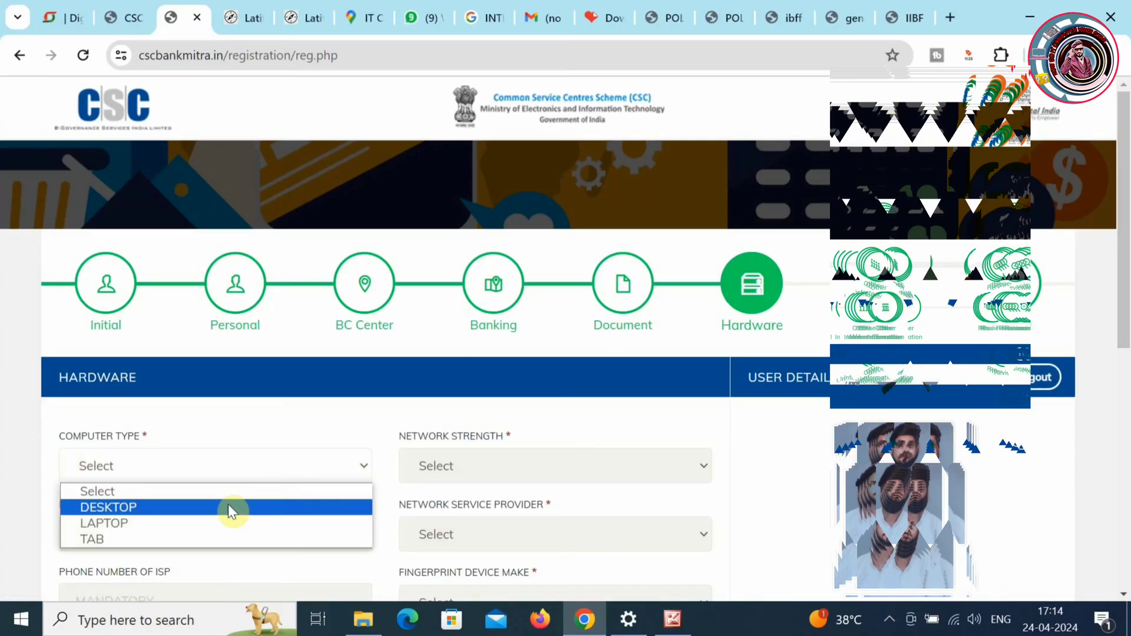
click(215, 524)
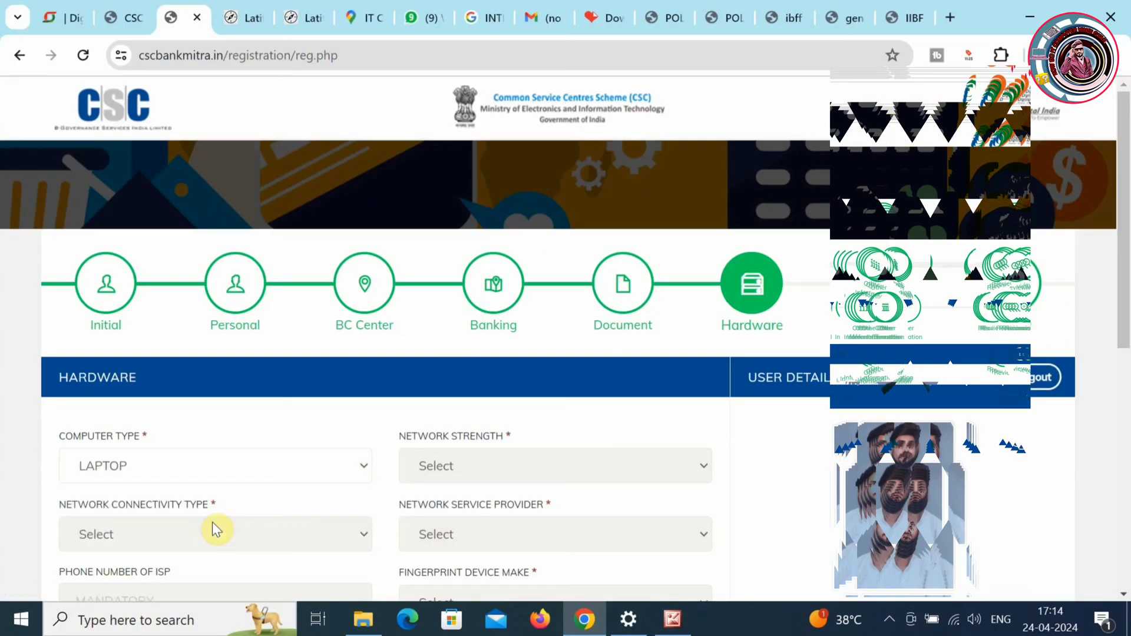
click(515, 472)
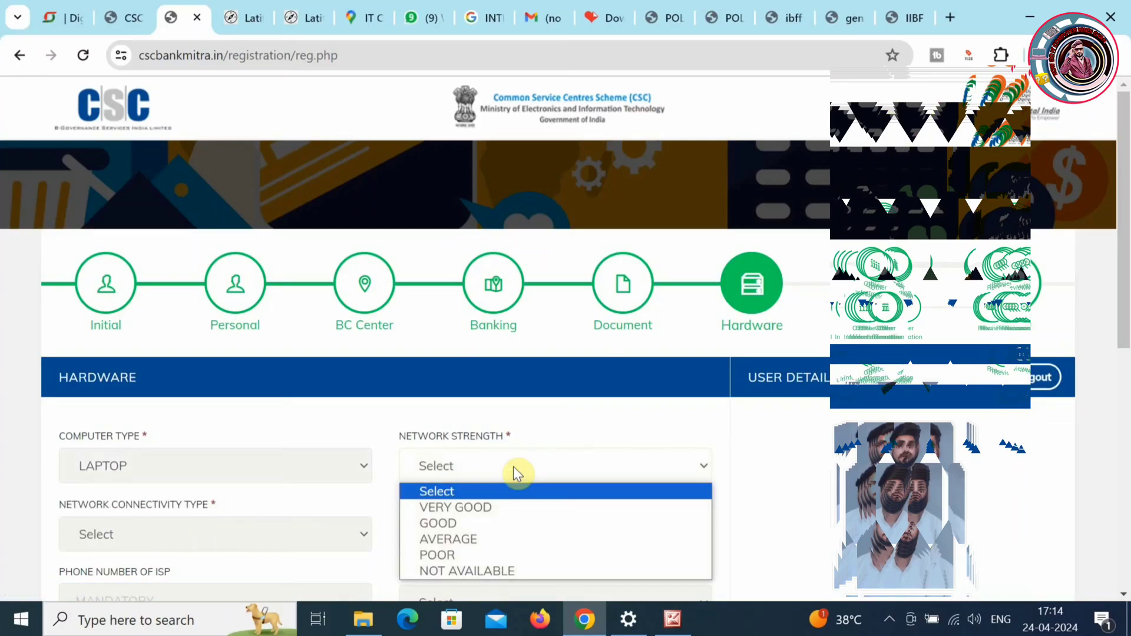
click(490, 506)
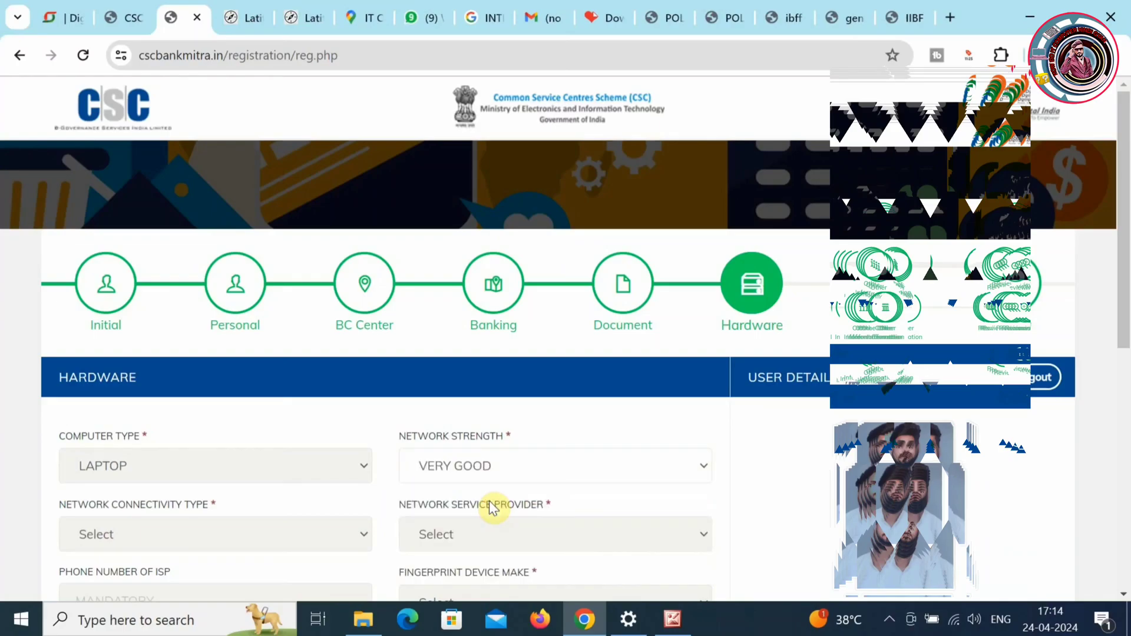
click(245, 532)
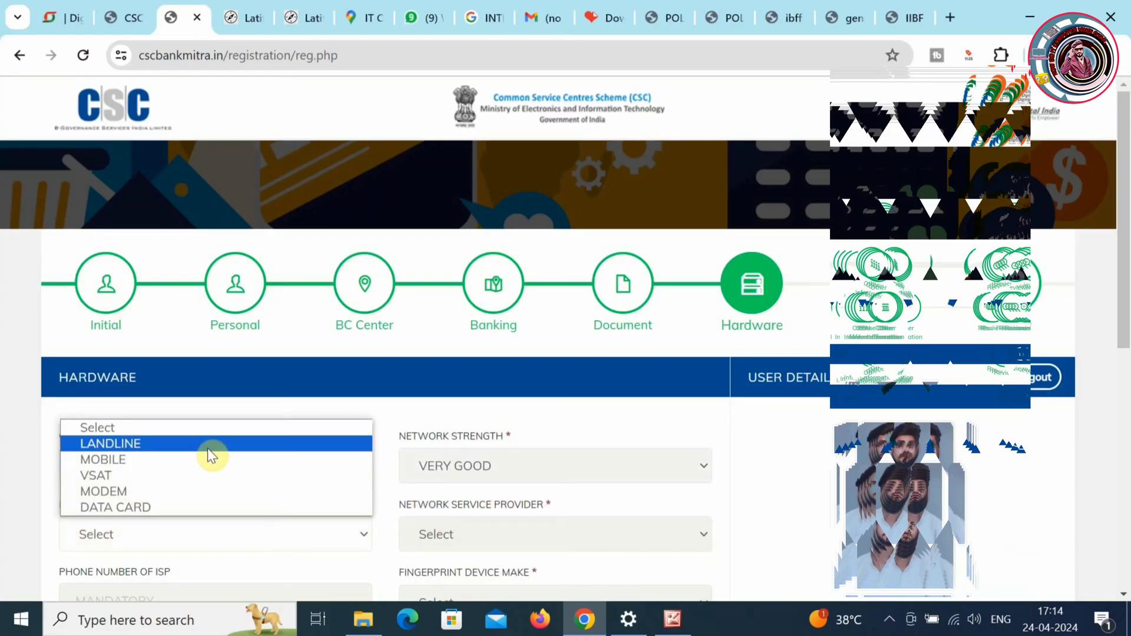
click(236, 491)
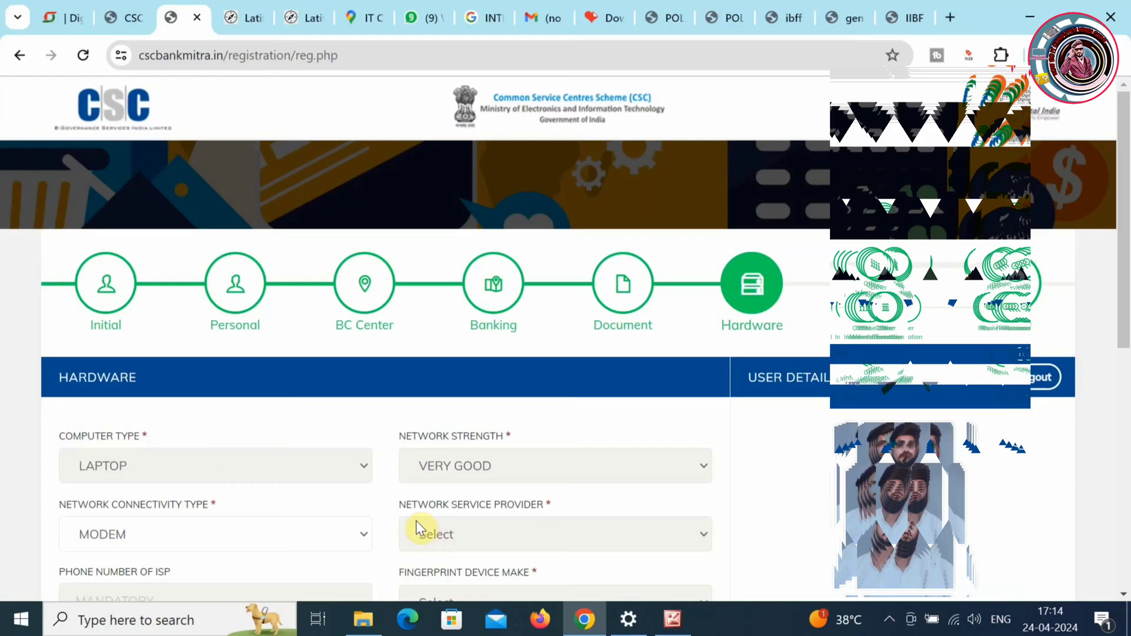
click(461, 522)
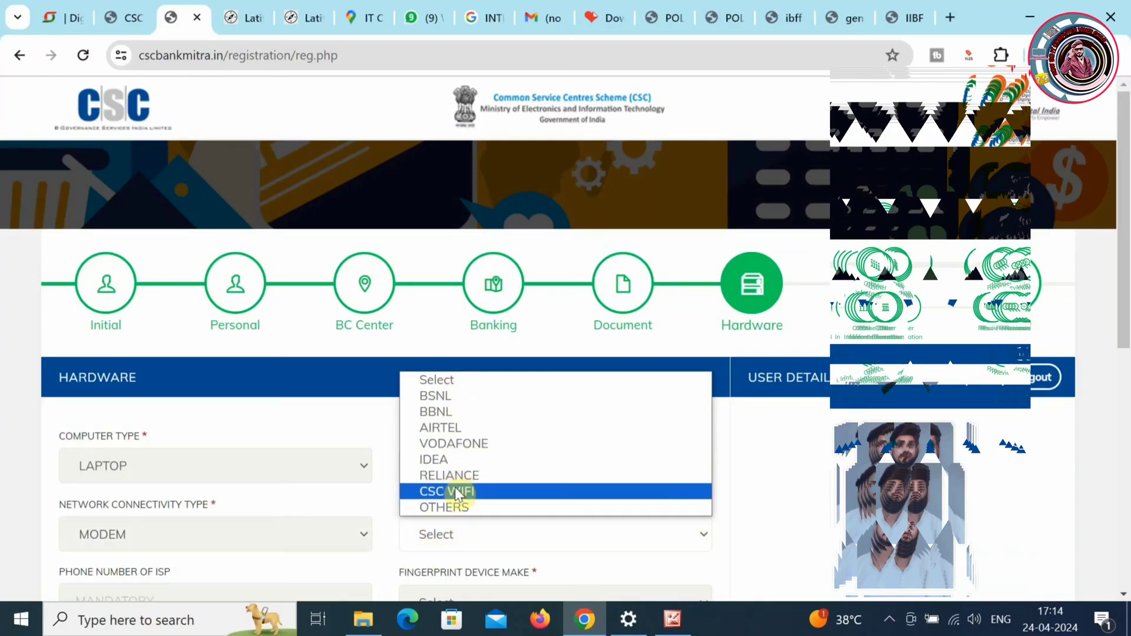
click(273, 534)
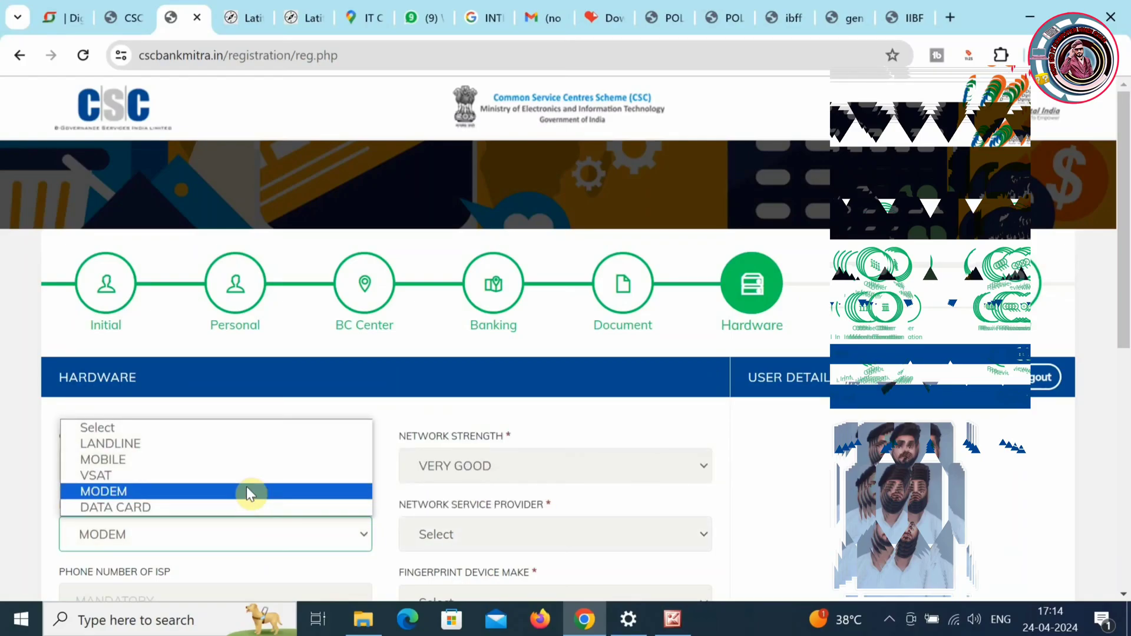
click(249, 448)
click(489, 539)
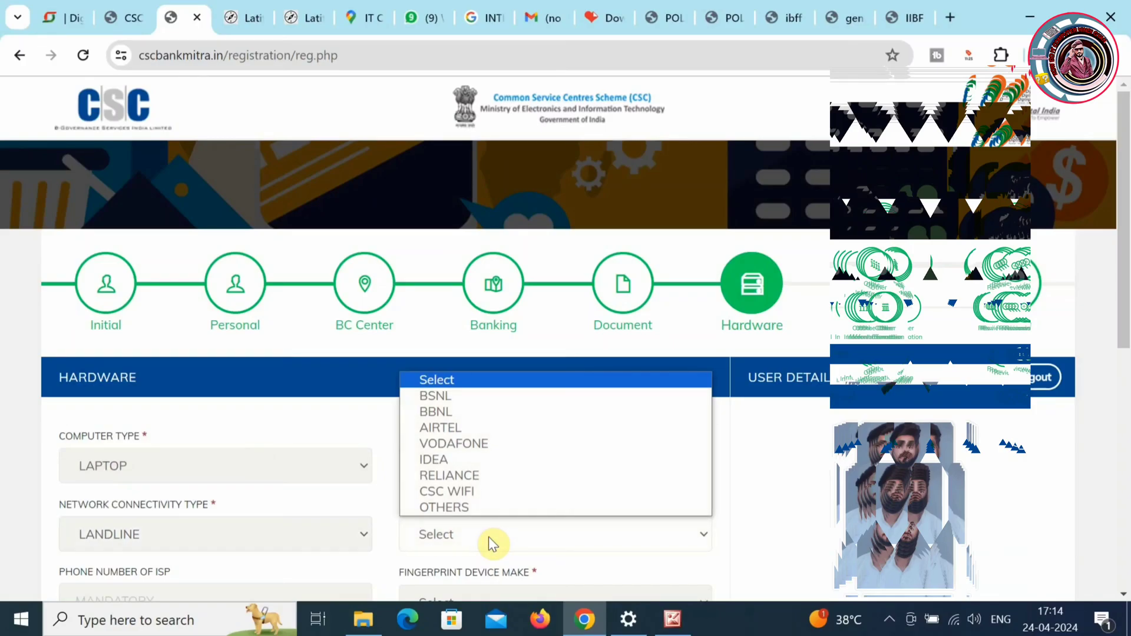
click(470, 508)
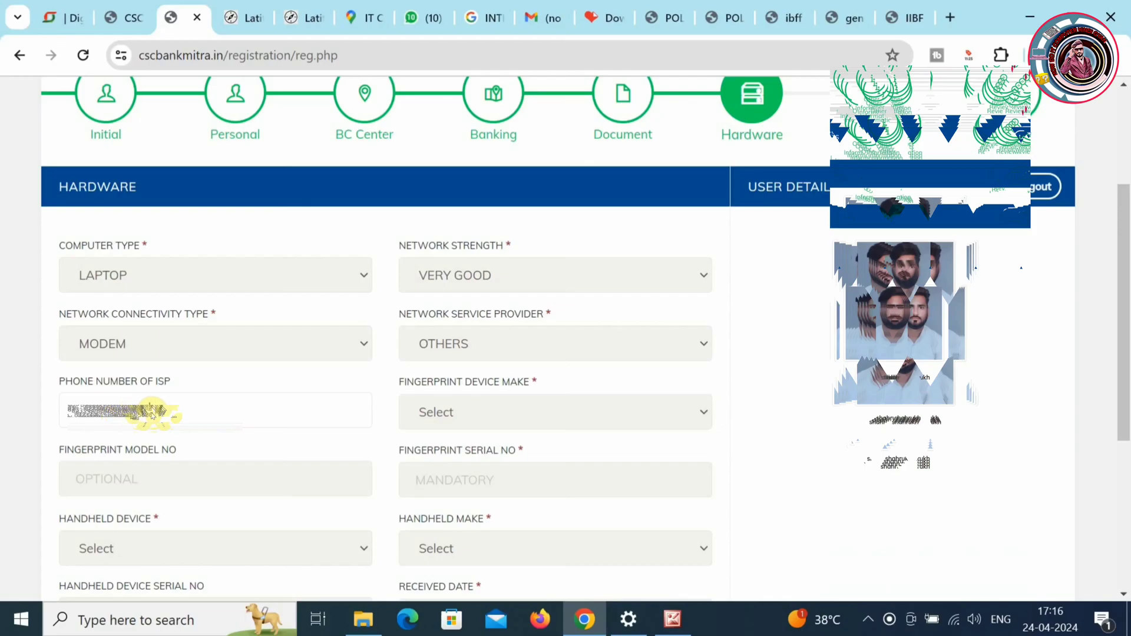
- Set the fingerprint device to MANTRA, model MFS100 V54, serial 6395033
click(497, 417)
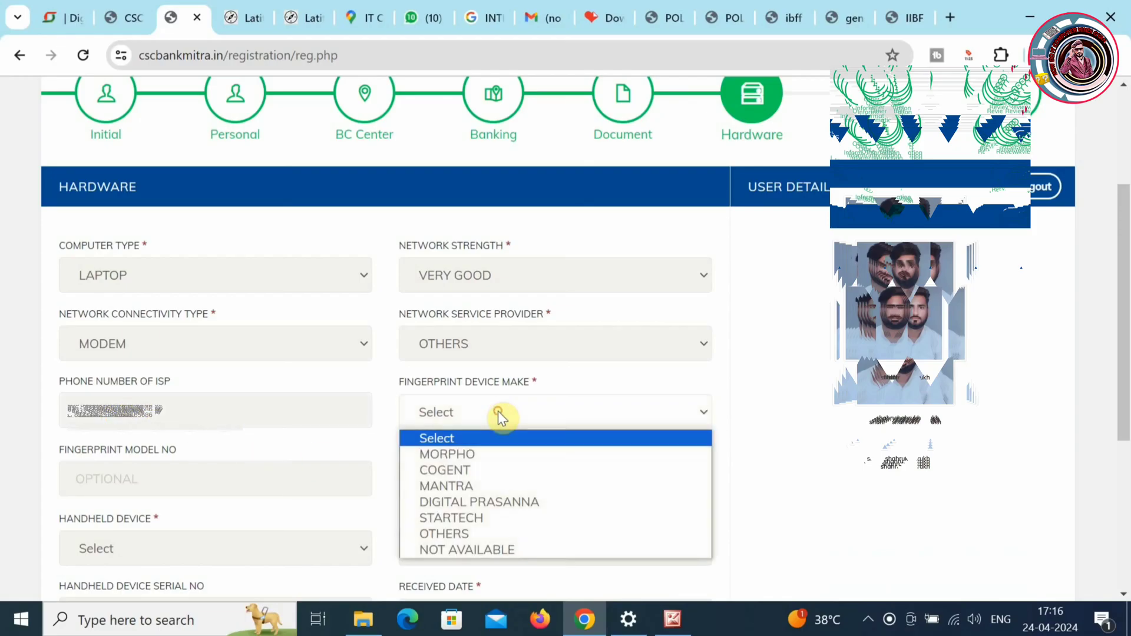
click(479, 485)
click(184, 464)
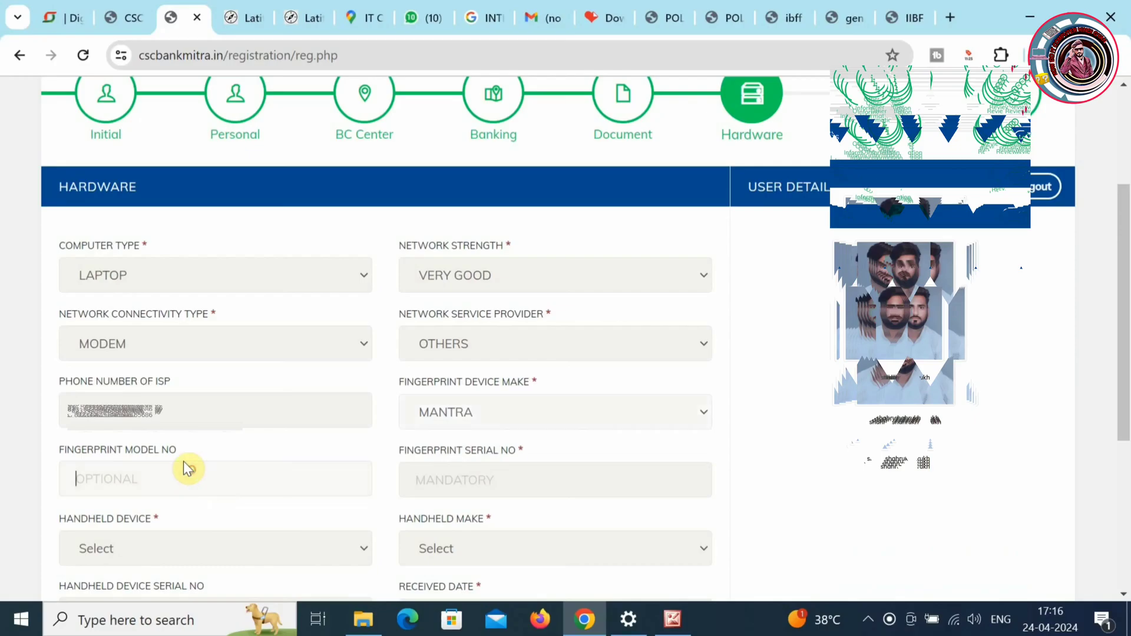
text(MFS100 V54)
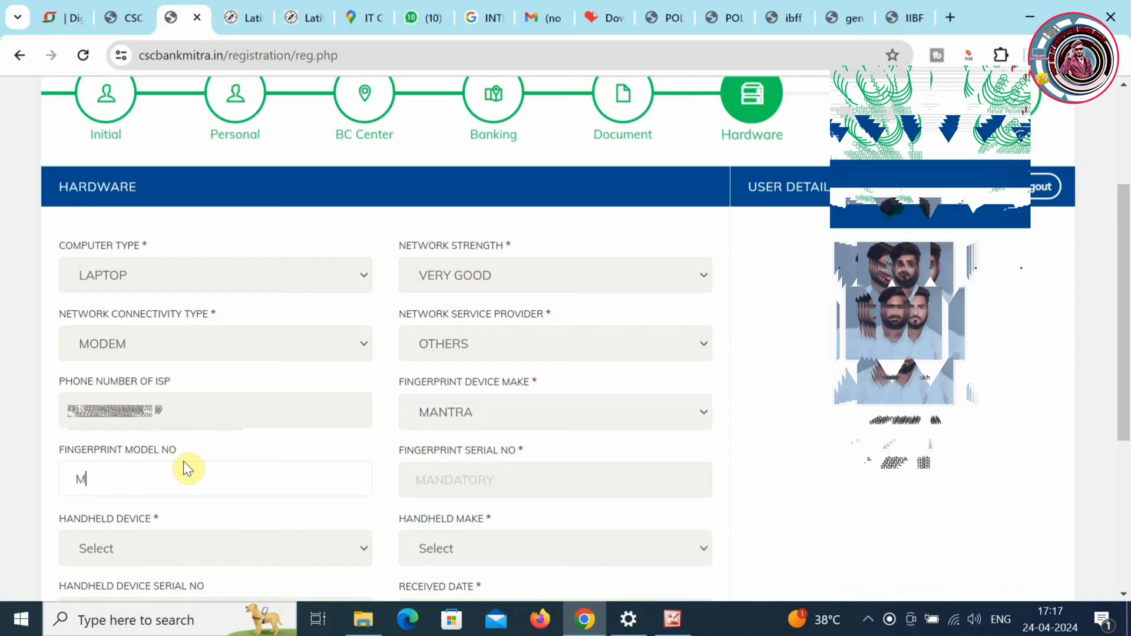
click(474, 480)
text(6395033)
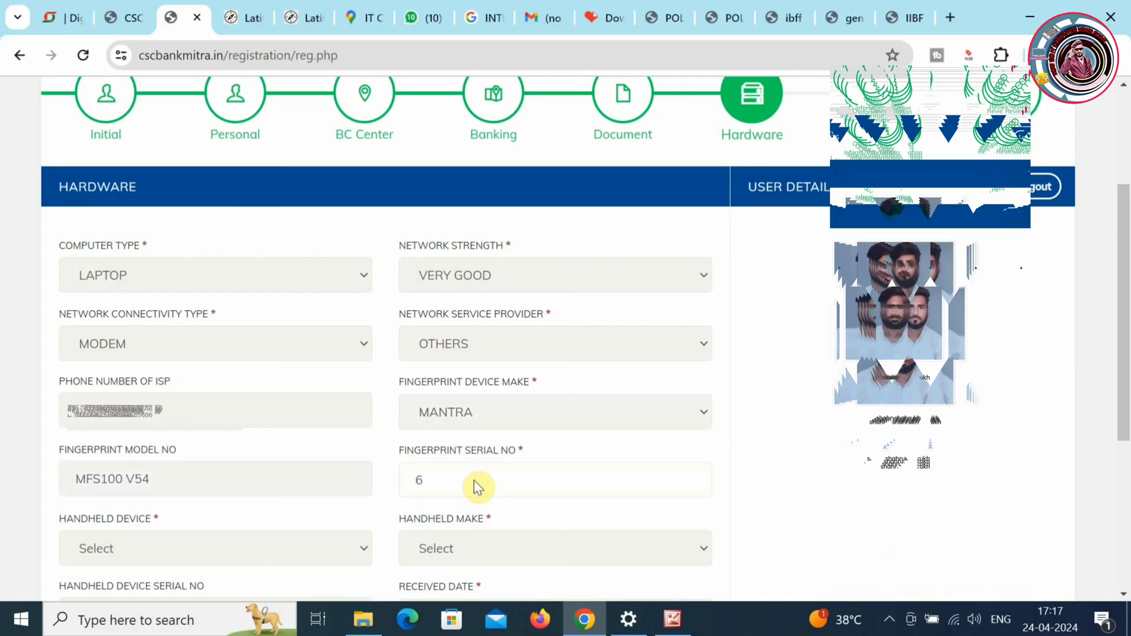
click(326, 552)
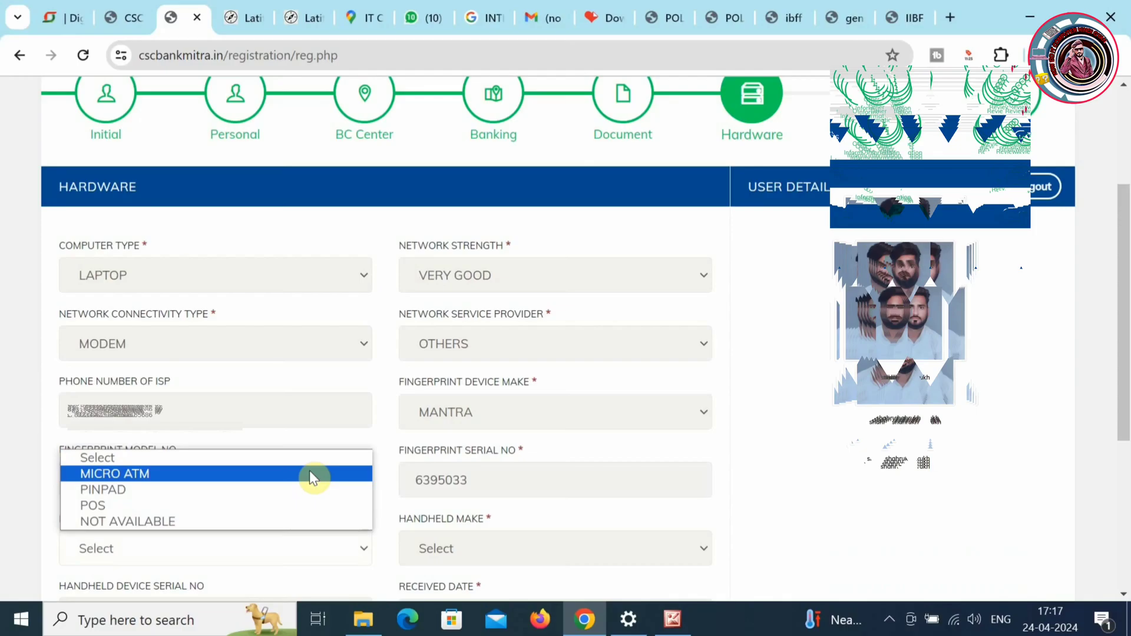
click(309, 474)
click(476, 554)
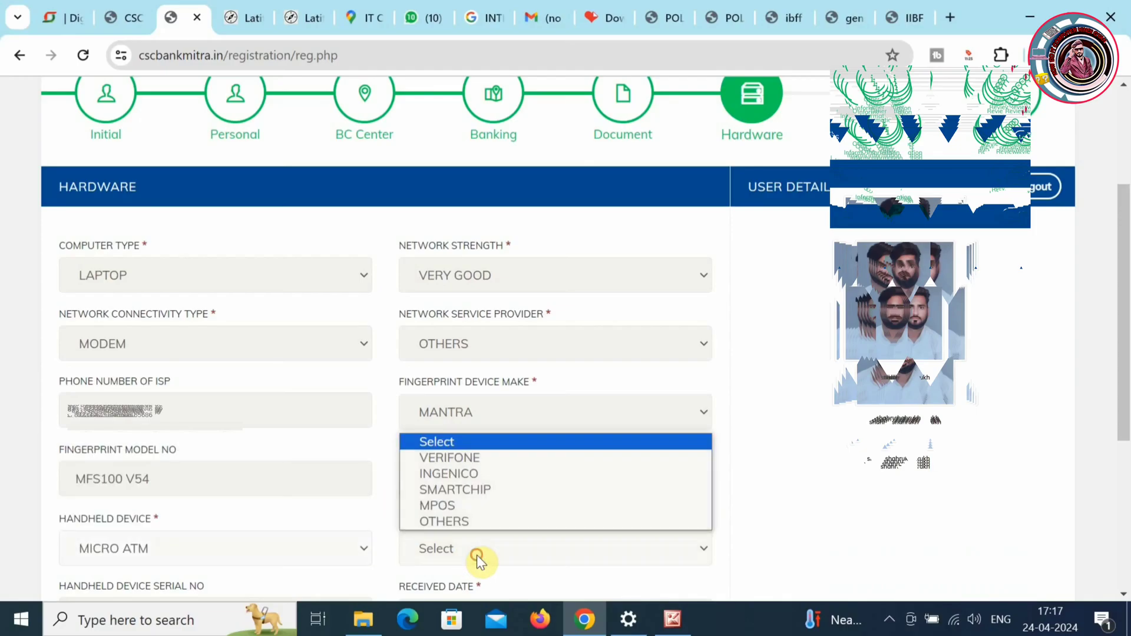
click(476, 507)
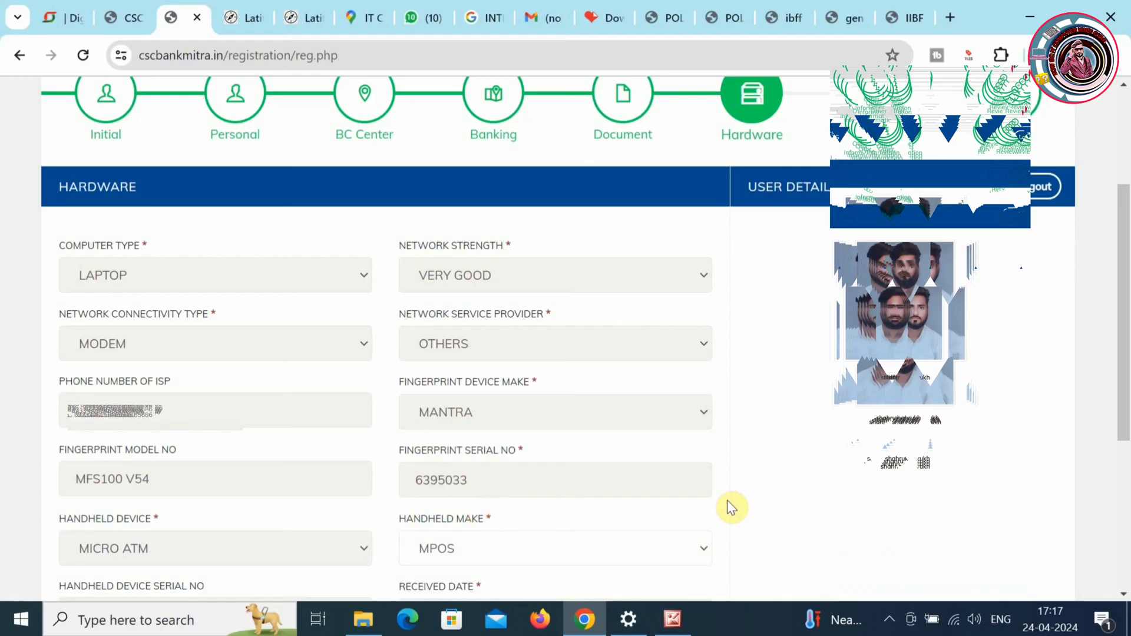
drag(1126, 325, 1127, 403)
click(220, 442)
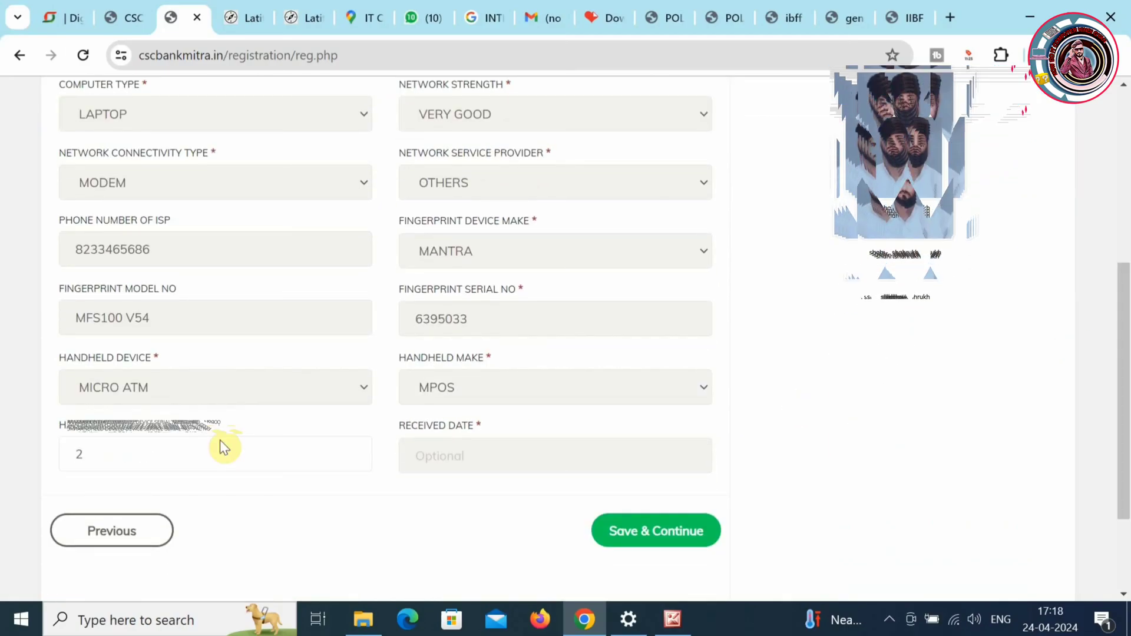
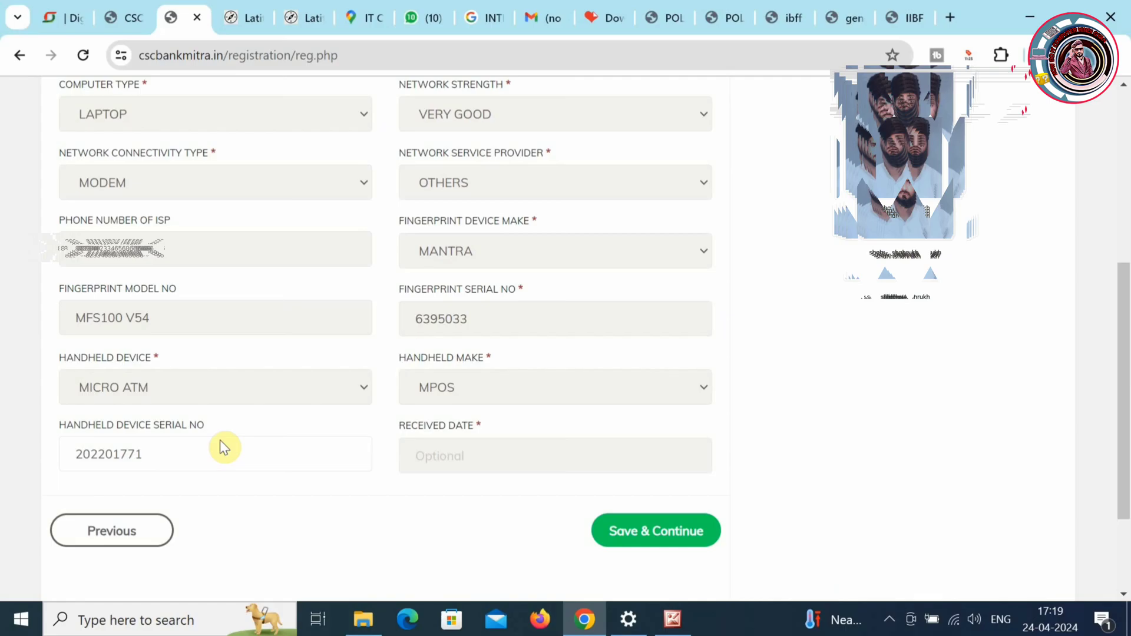
click(661, 530)
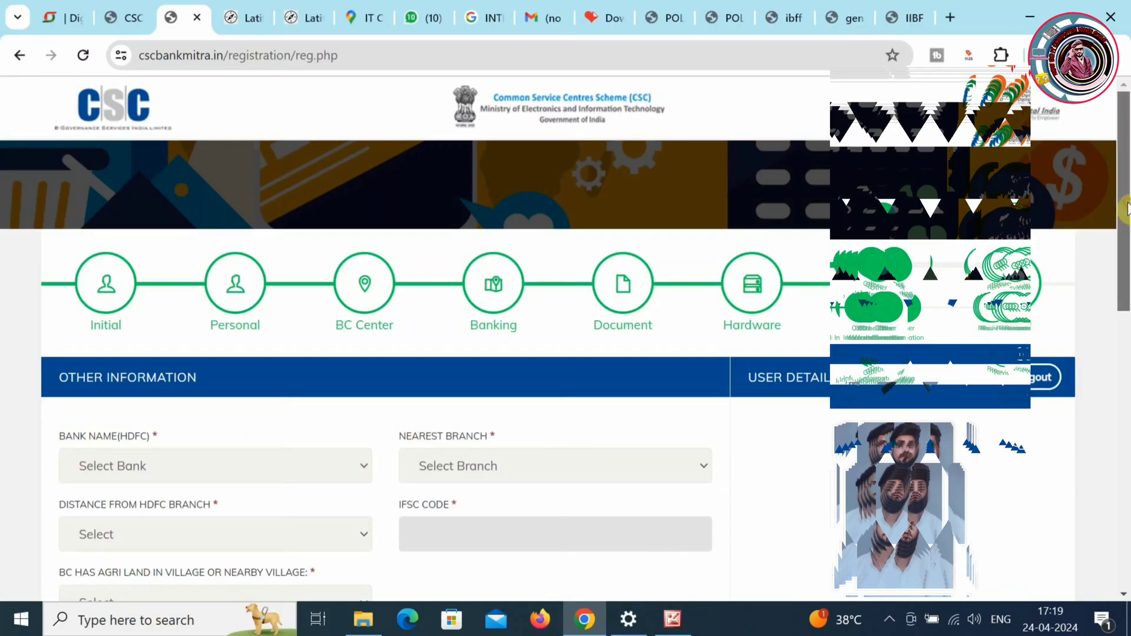
- Choose HDFC's AJMER - RAJASTHAN branch at 0-5 KM, with no agricultural land and 1 staff
drag(1126, 198, 1130, 275)
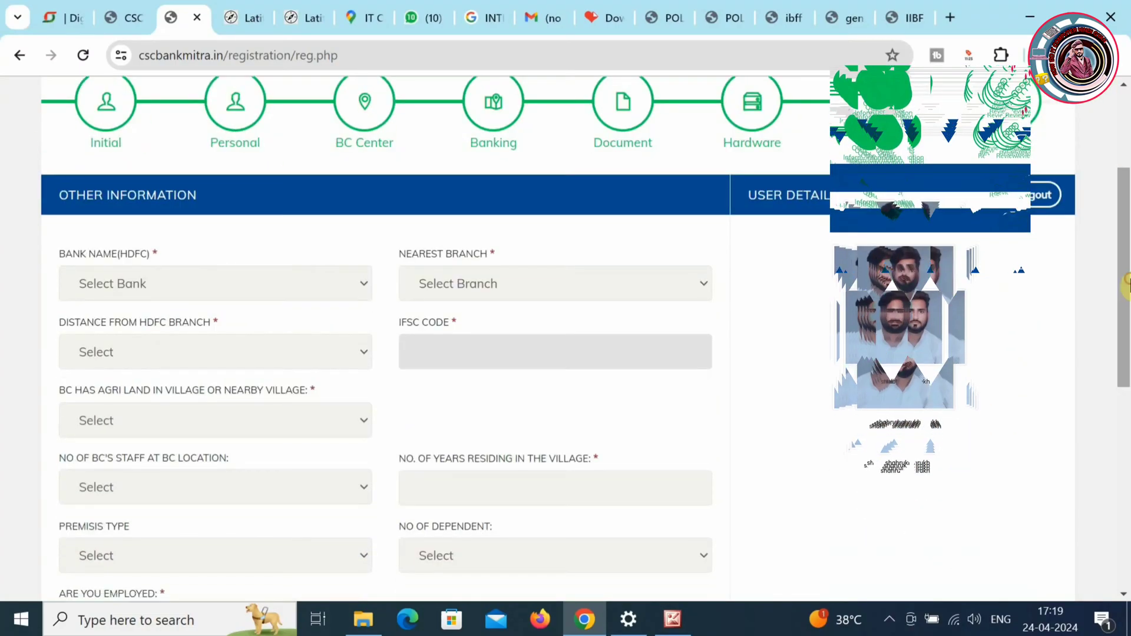
click(308, 289)
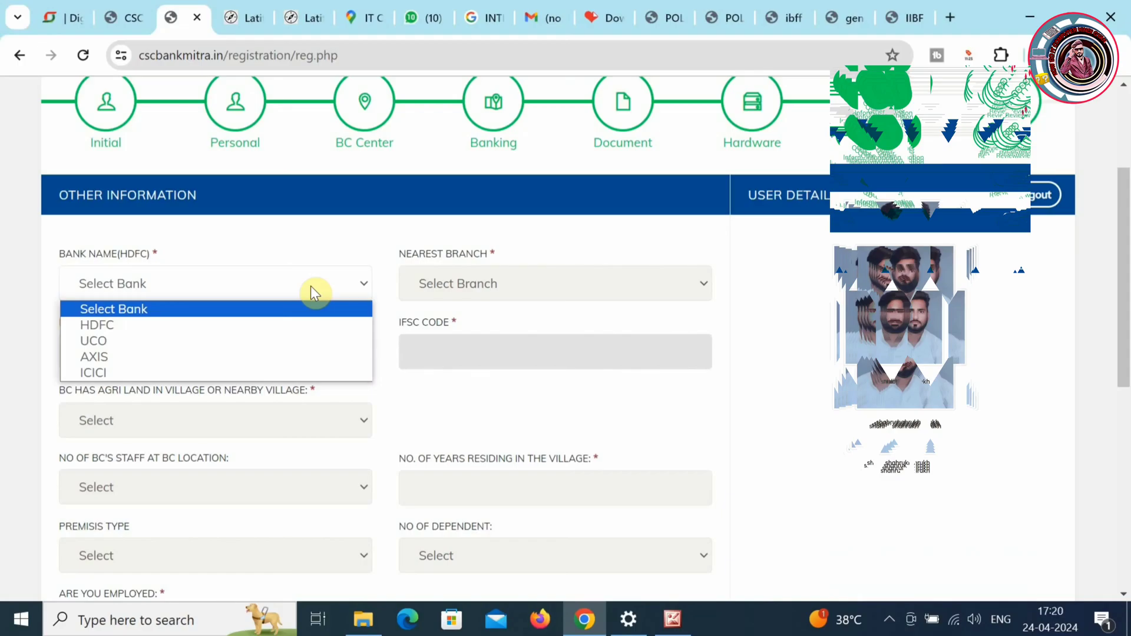
click(204, 325)
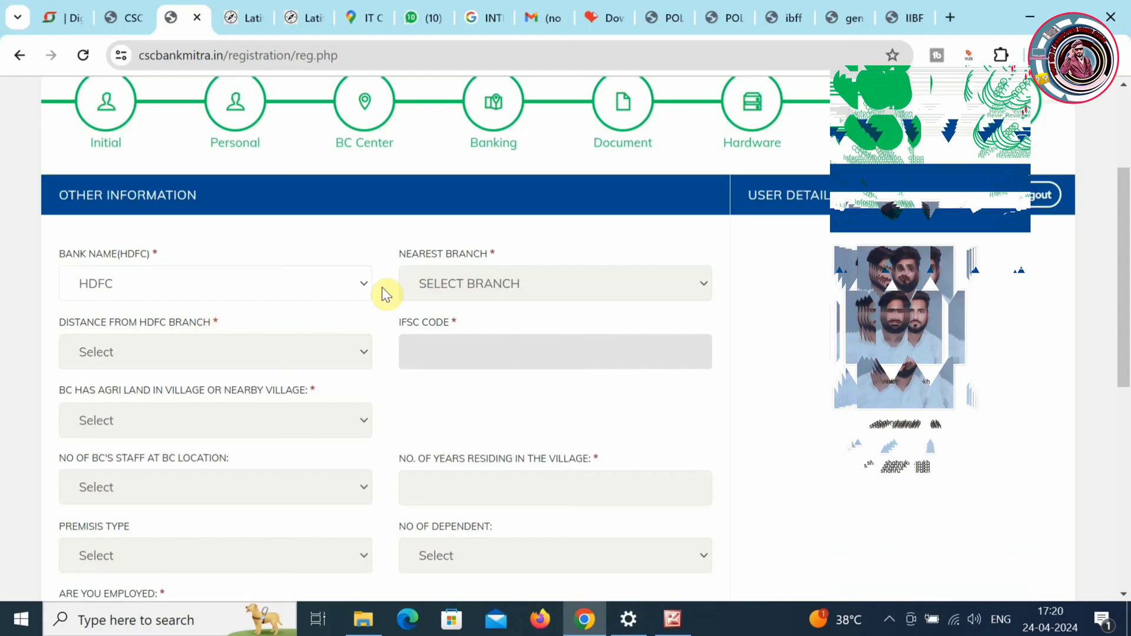
click(444, 281)
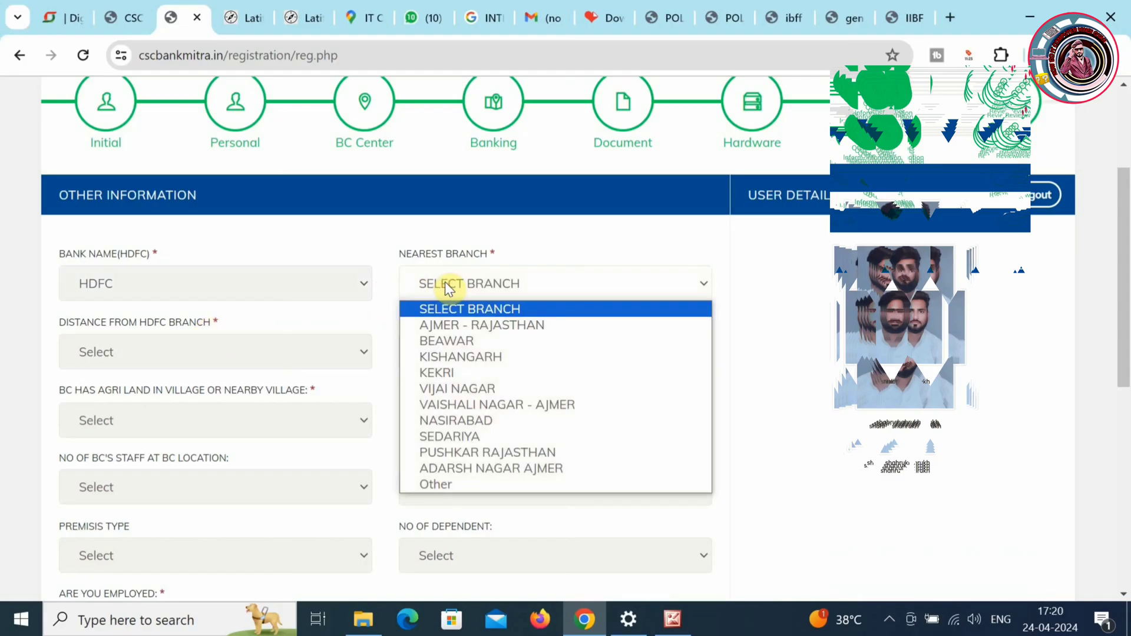
click(472, 328)
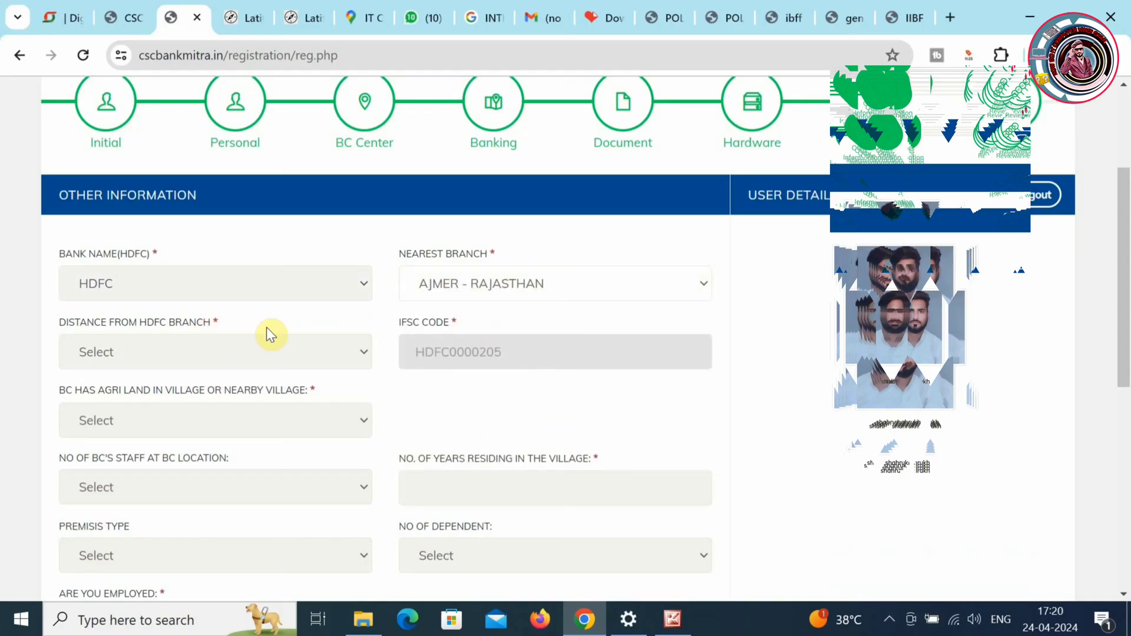
click(209, 348)
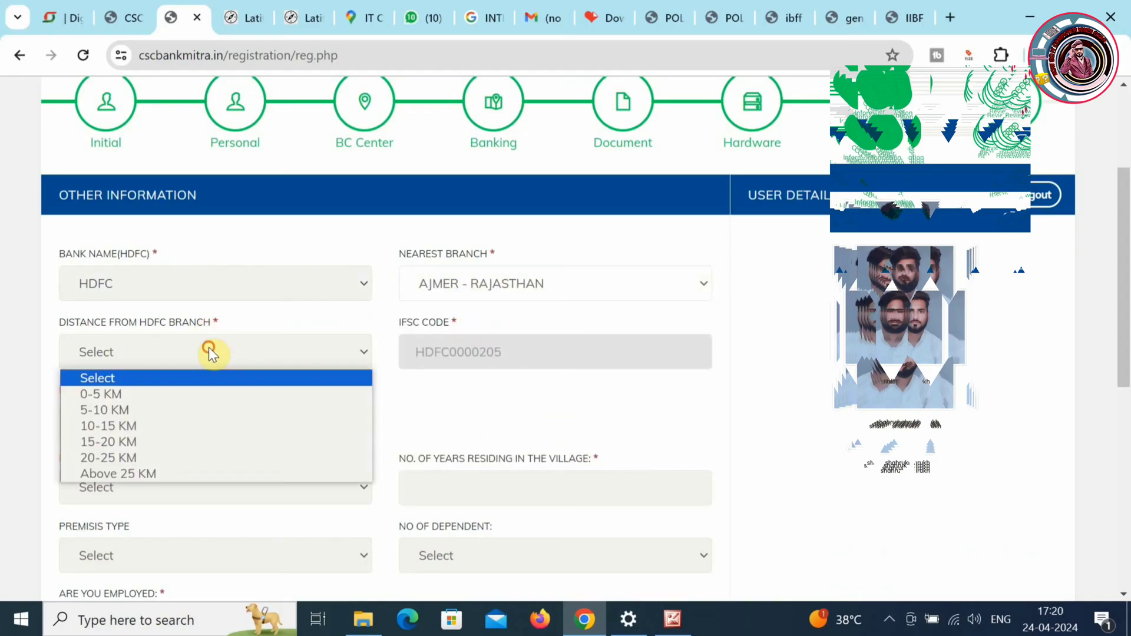
click(194, 401)
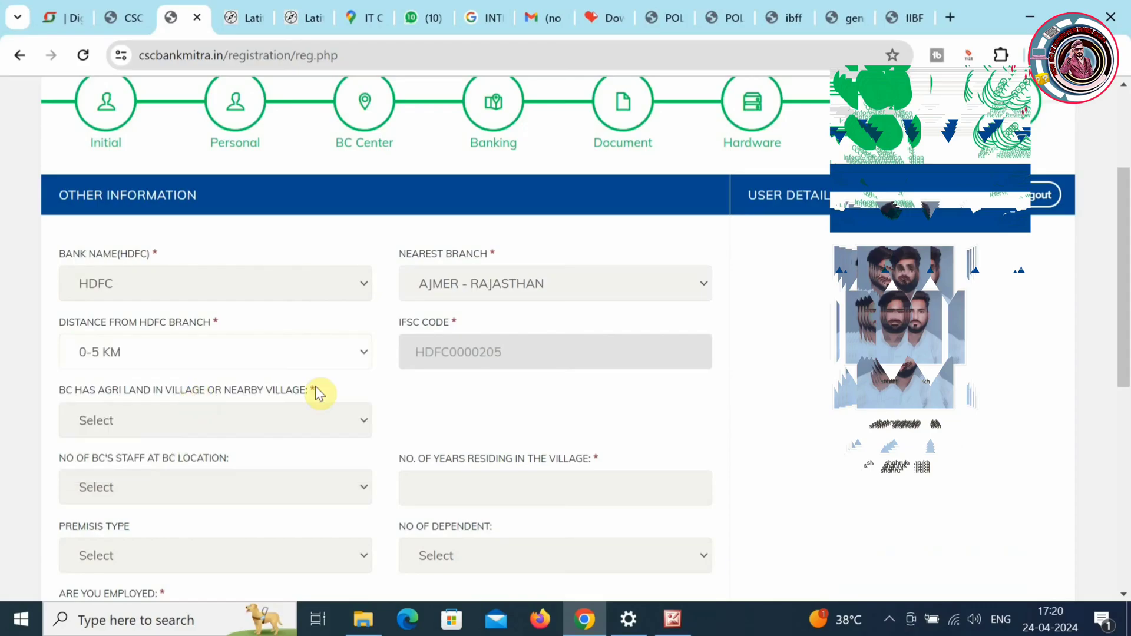
click(272, 420)
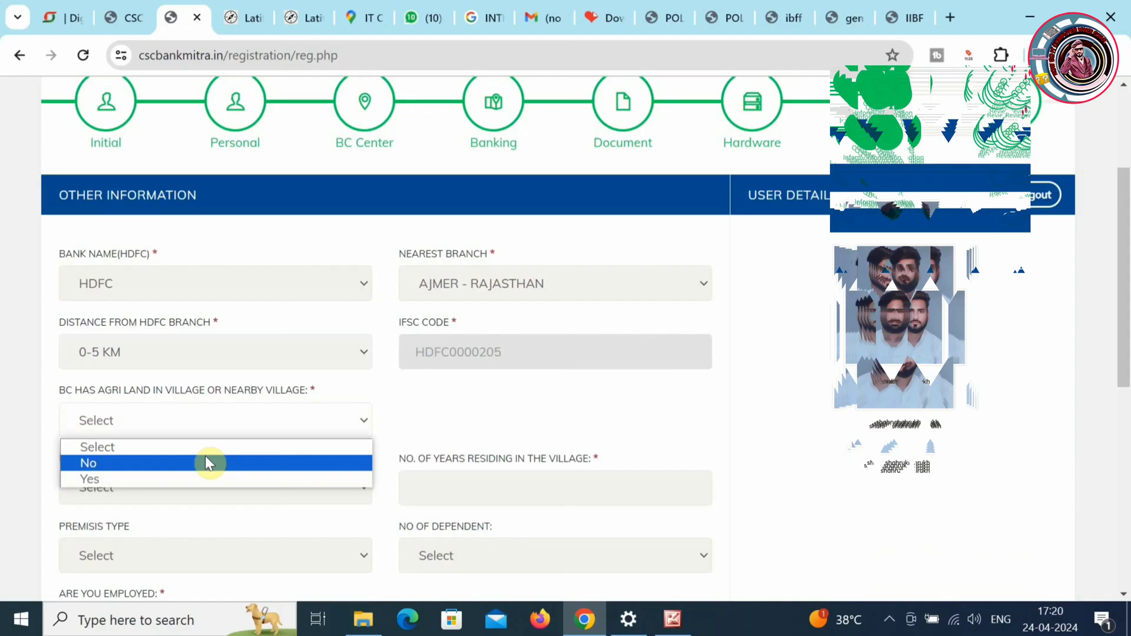
click(148, 465)
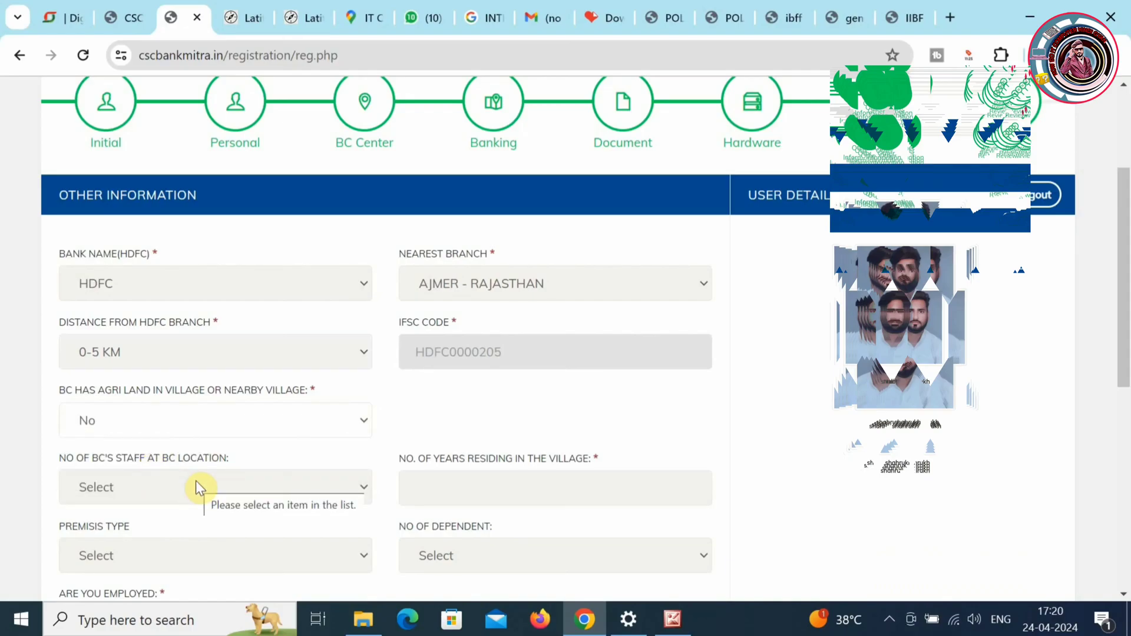
click(363, 484)
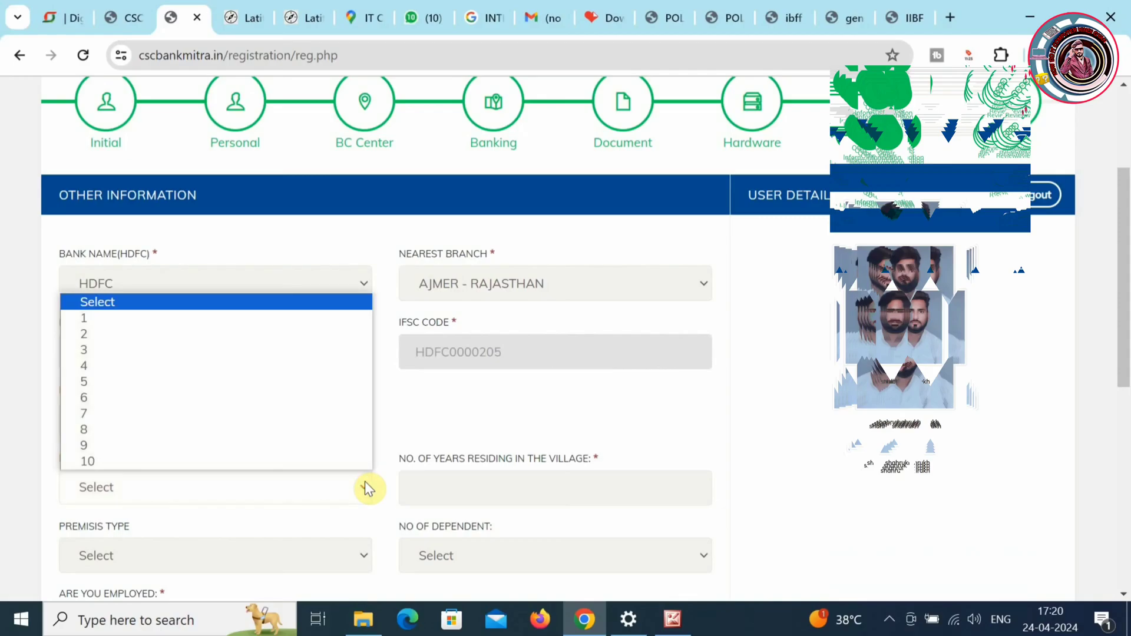
click(166, 315)
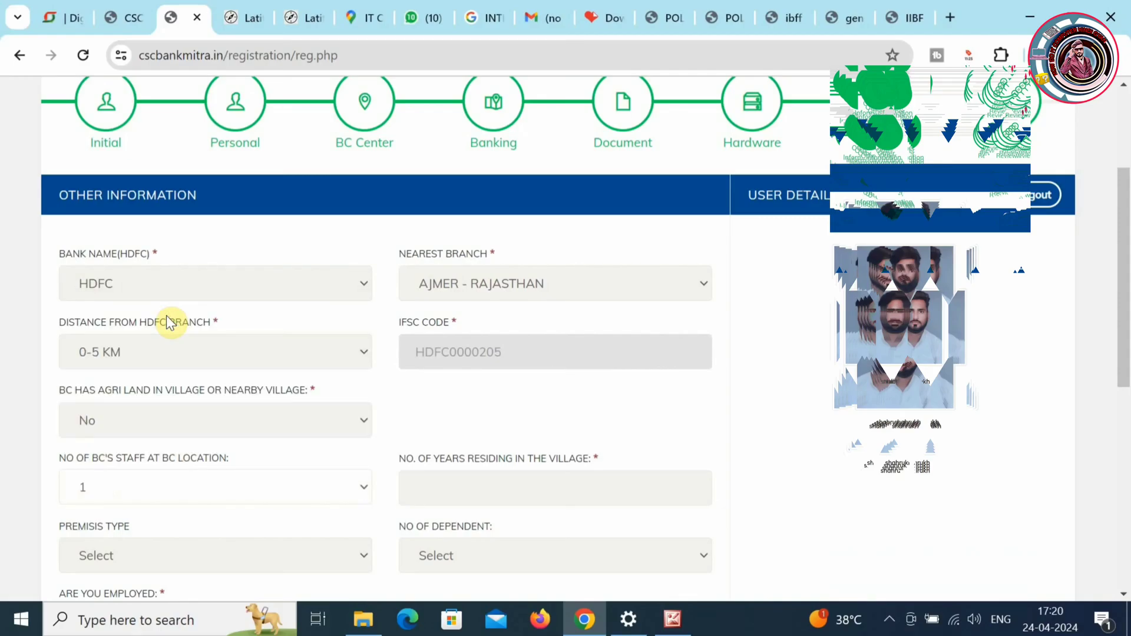
- Enter 3 years residing, Rented premises and 3 dependents
click(487, 476)
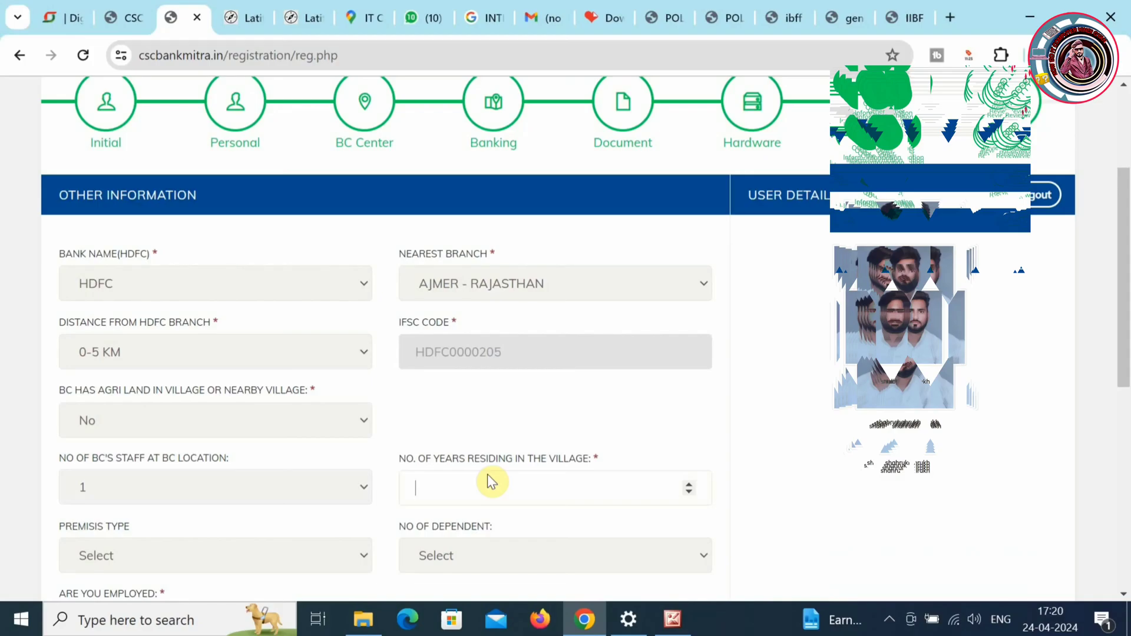
text(3)
click(197, 548)
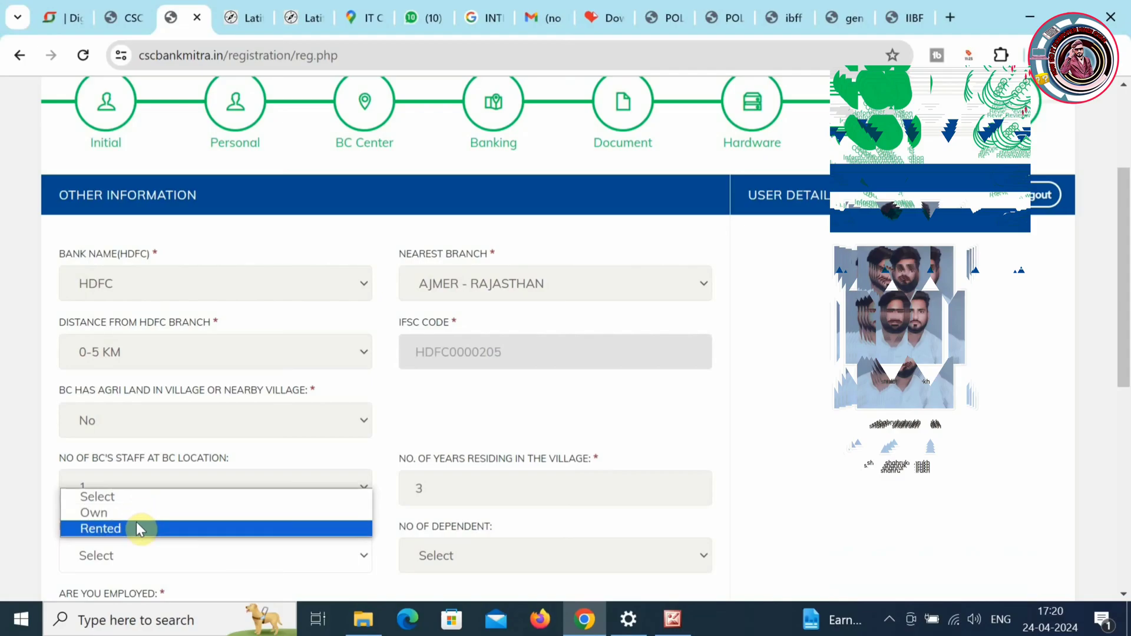
click(136, 529)
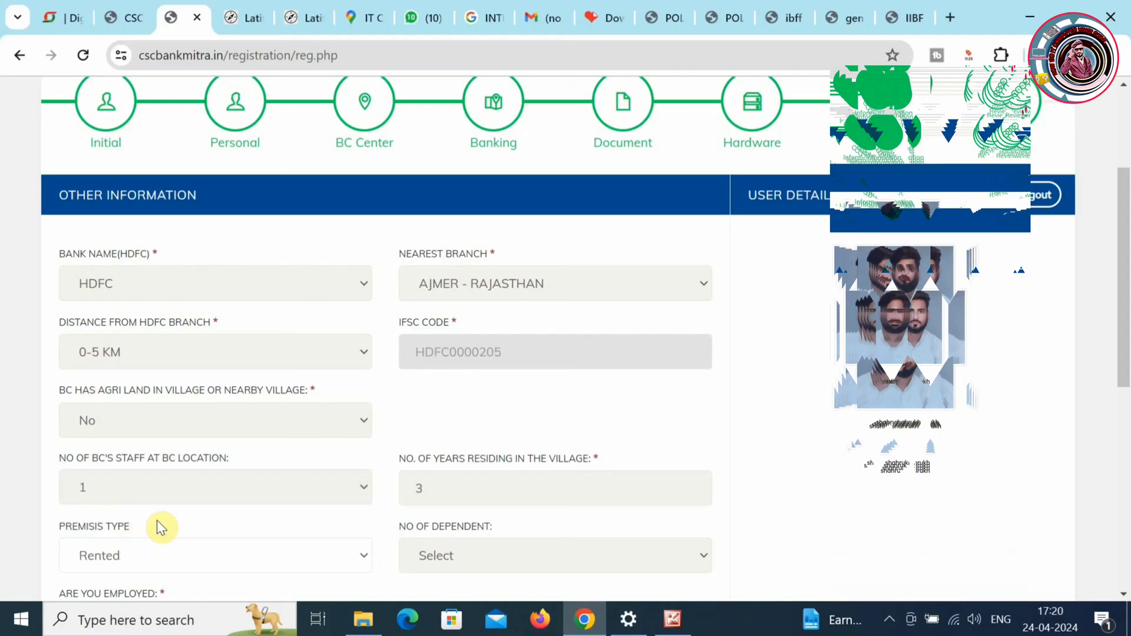
click(469, 553)
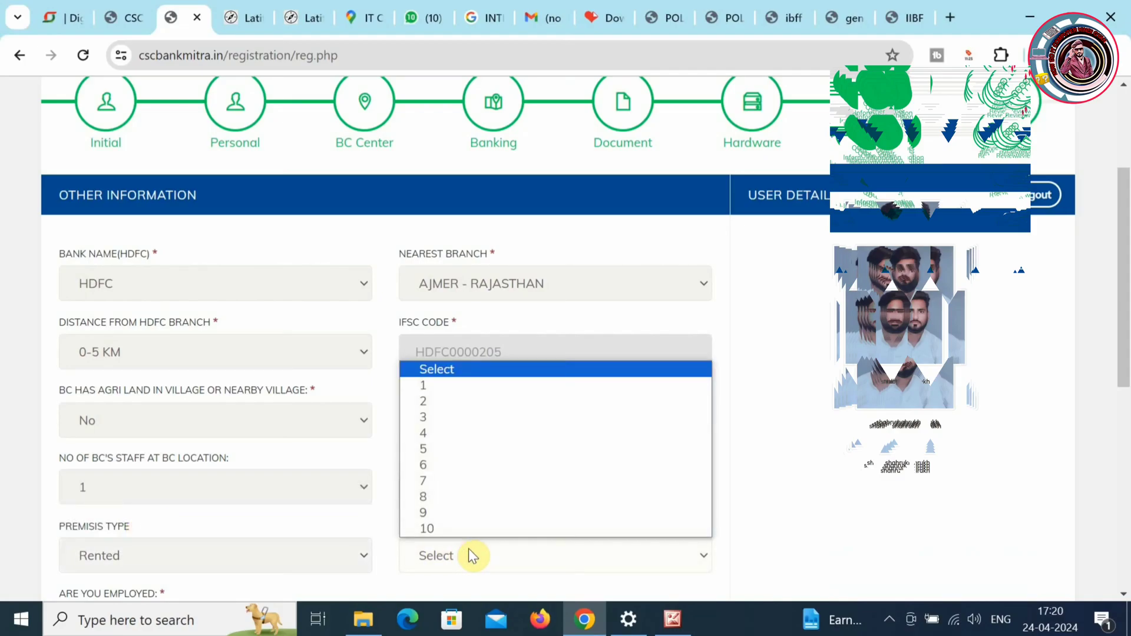
click(430, 420)
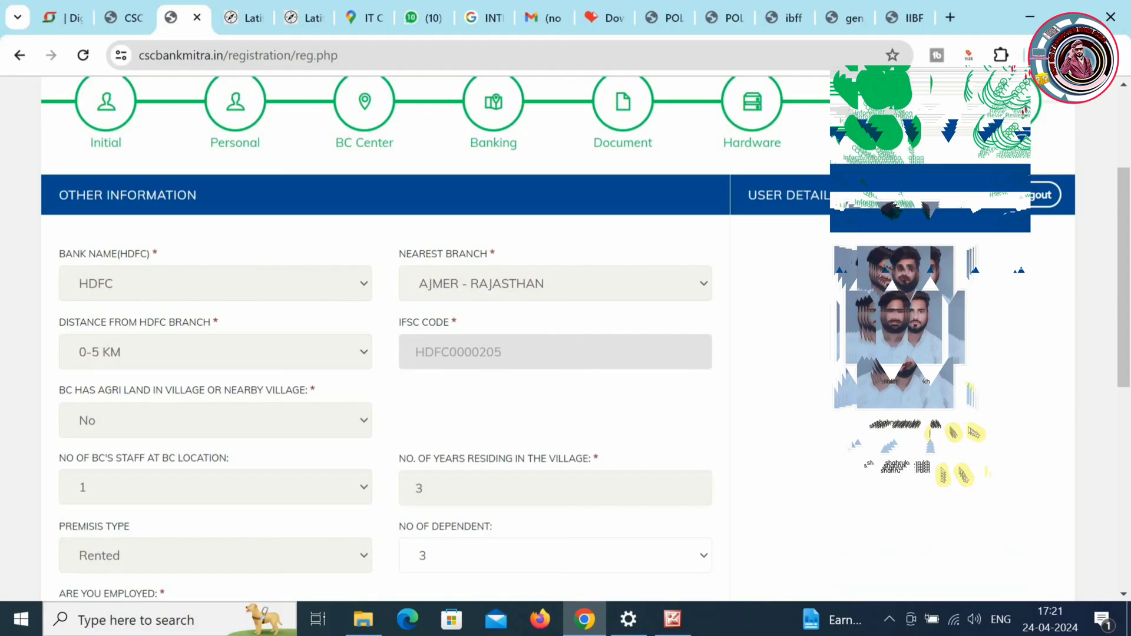
scroll(1127, 357, down, 1)
- Keep the number of dependents at 3 and set Are You Employed to No
scroll(1127, 357, down, 2)
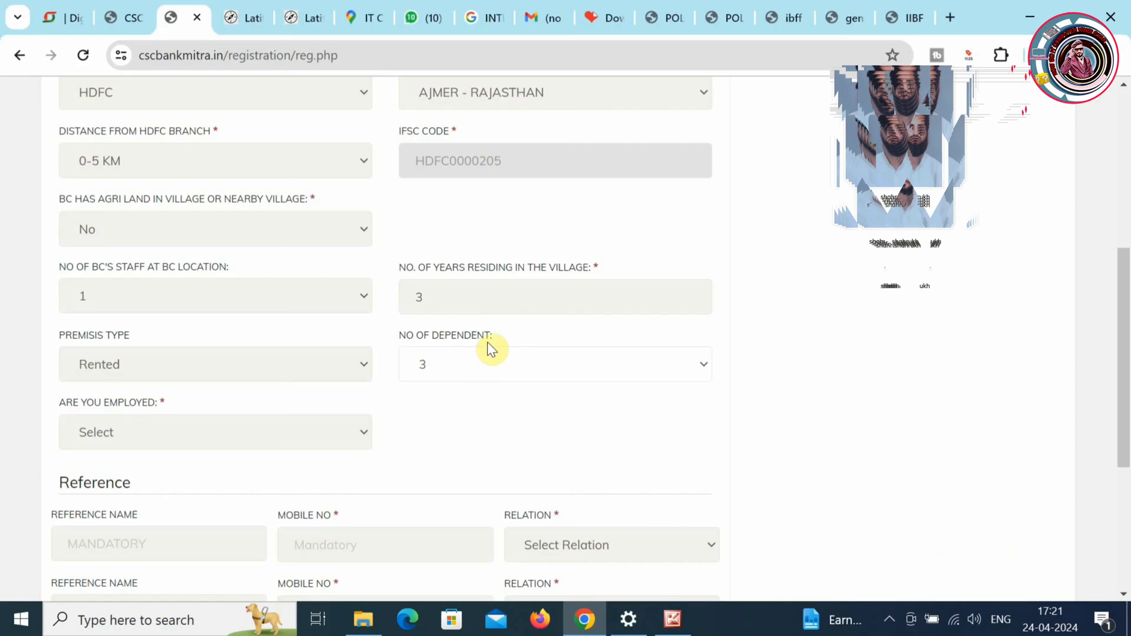
click(502, 362)
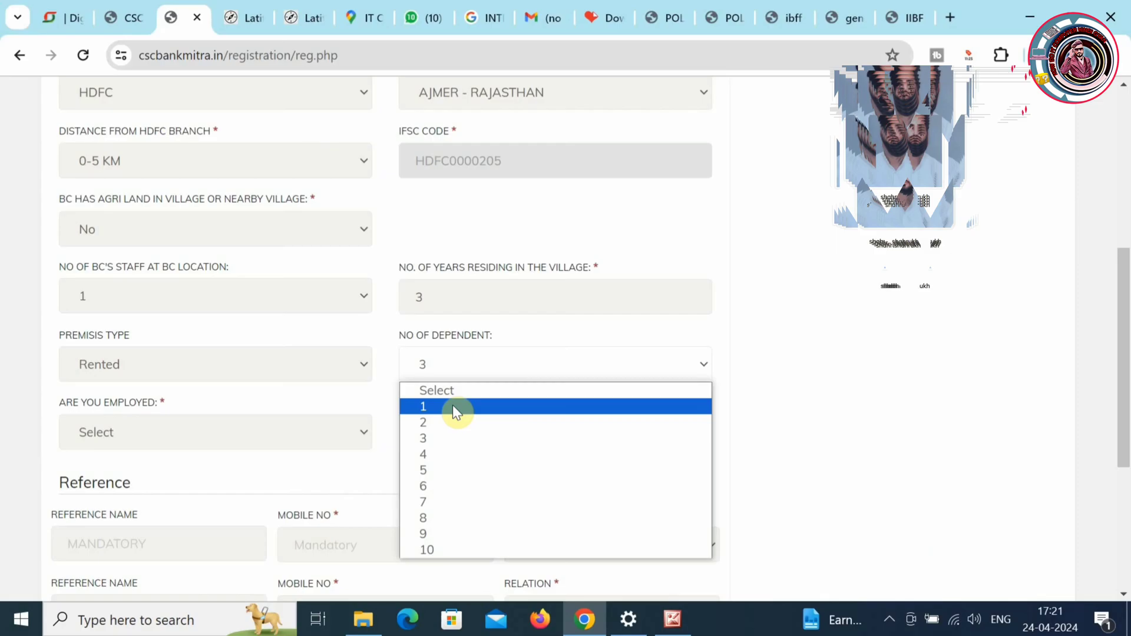
click(441, 440)
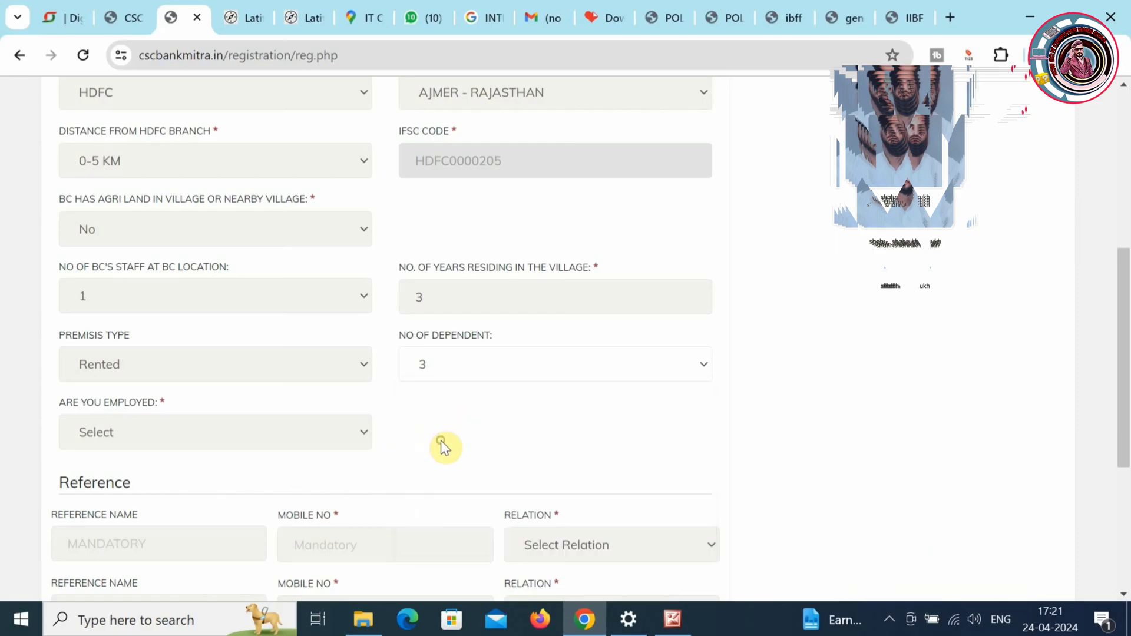
click(282, 430)
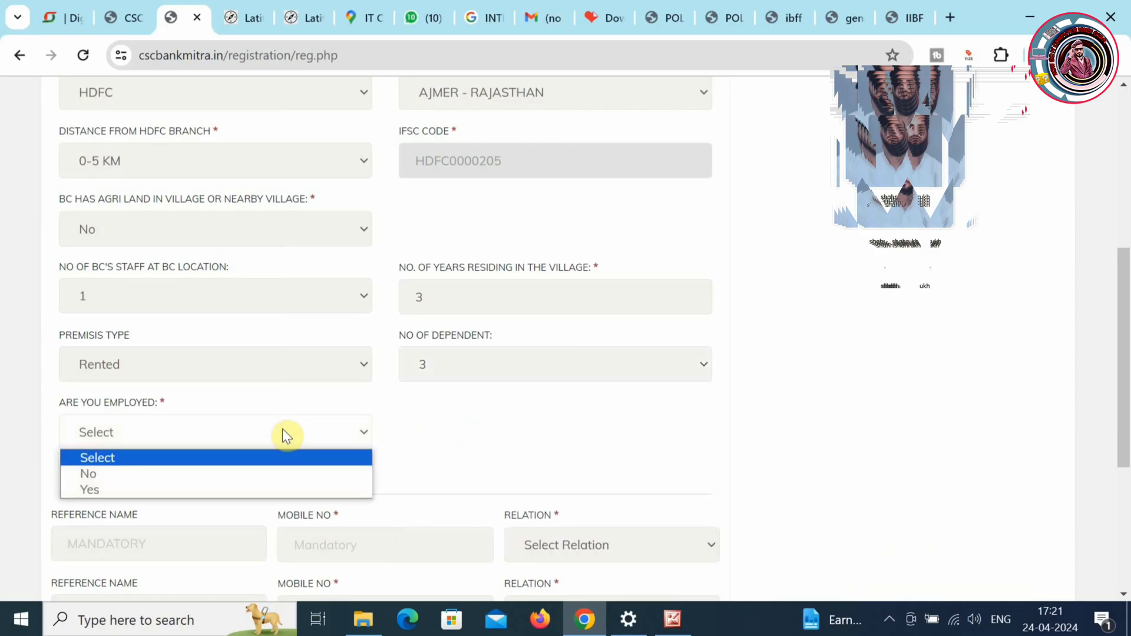
click(235, 477)
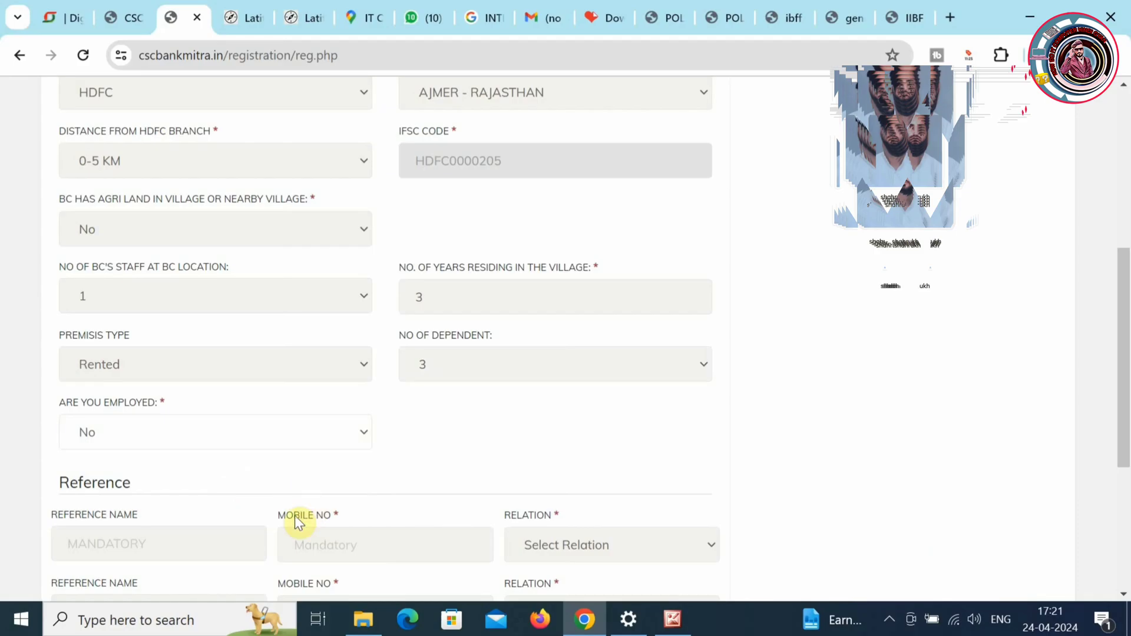
drag(1124, 336, 1126, 430)
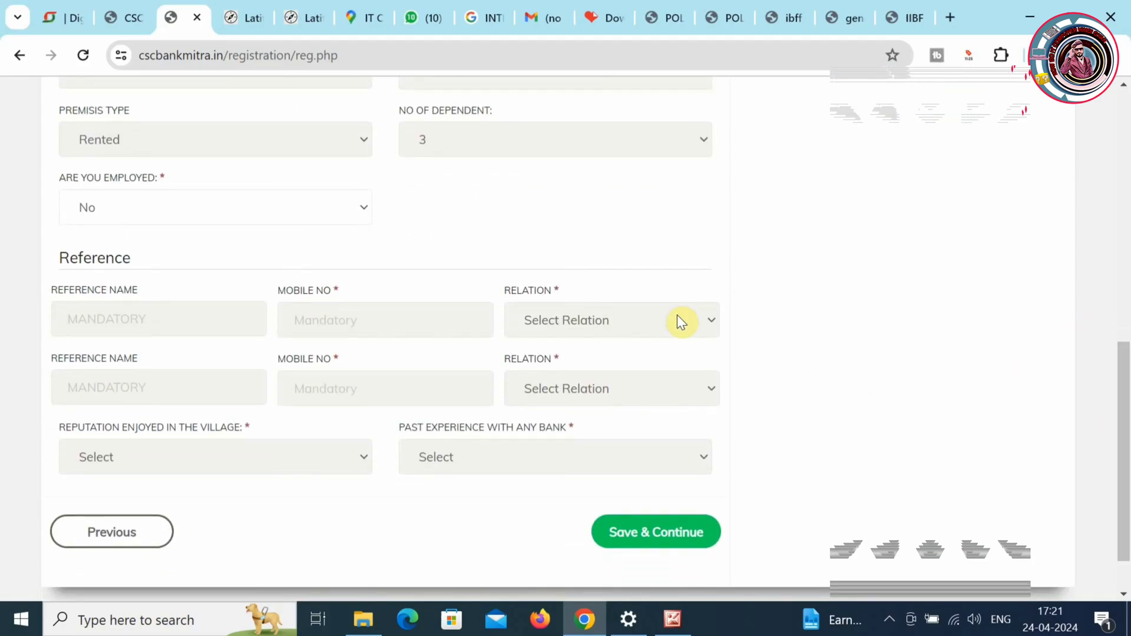
- Fill in the first reference's name and mobile number, with relation Other
click(659, 322)
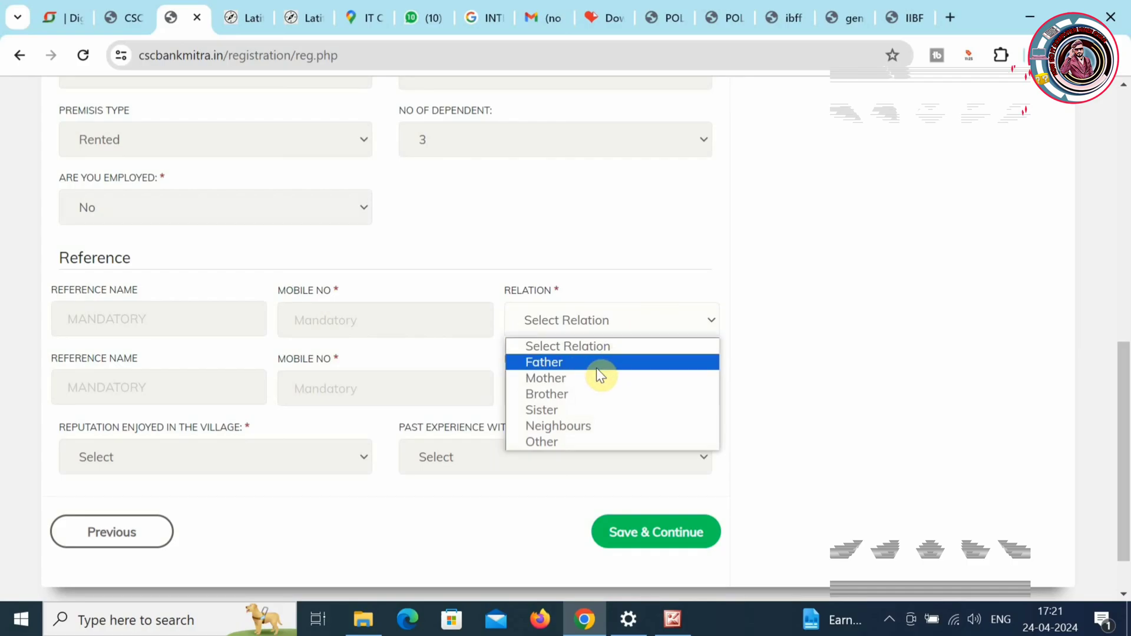
click(141, 311)
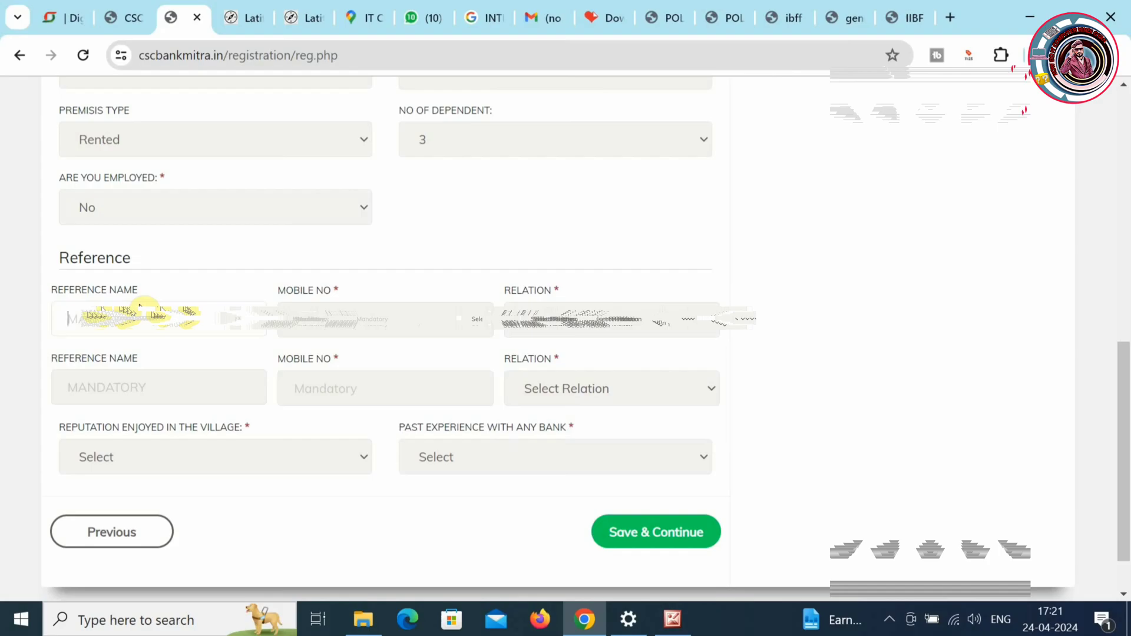
text(SU)
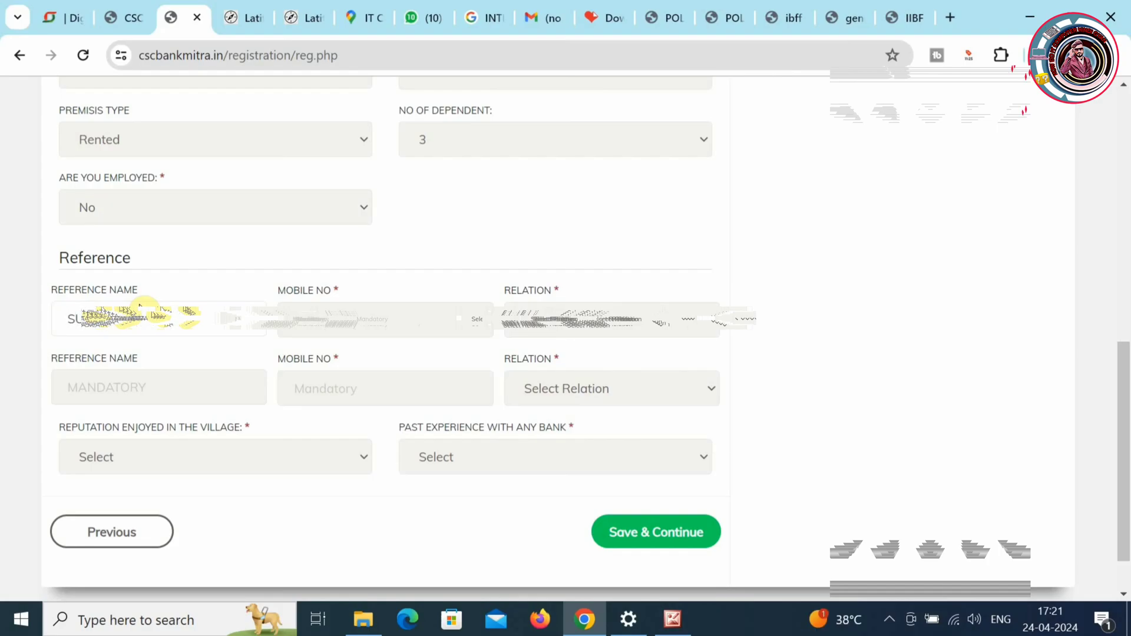
key(BackSpace)
key(BackSpace)
text(MAN)
click(329, 321)
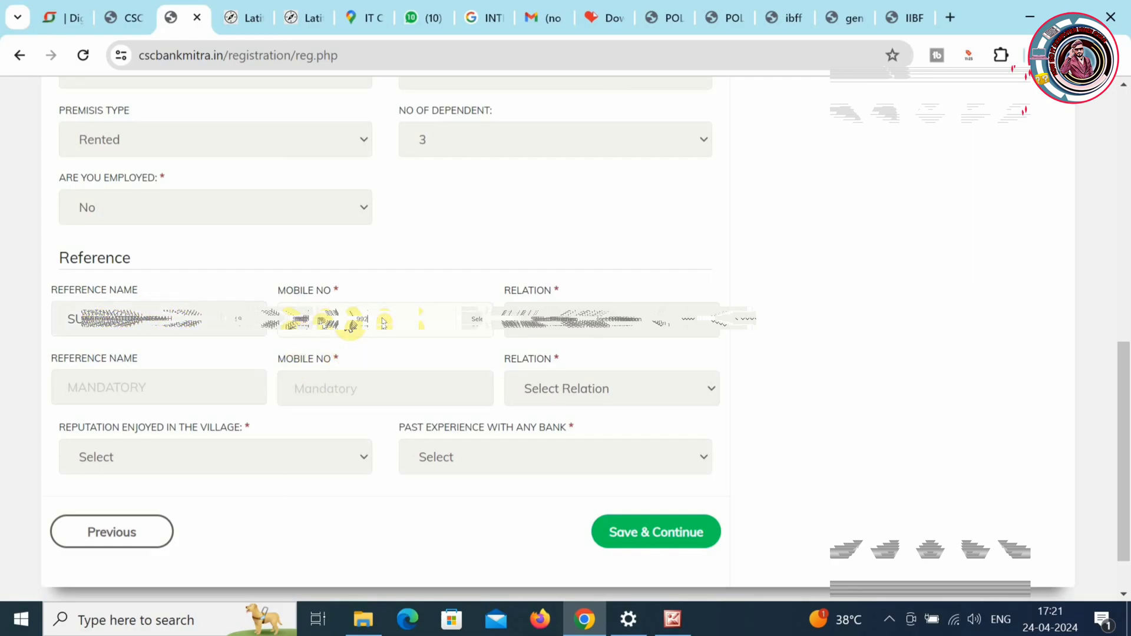
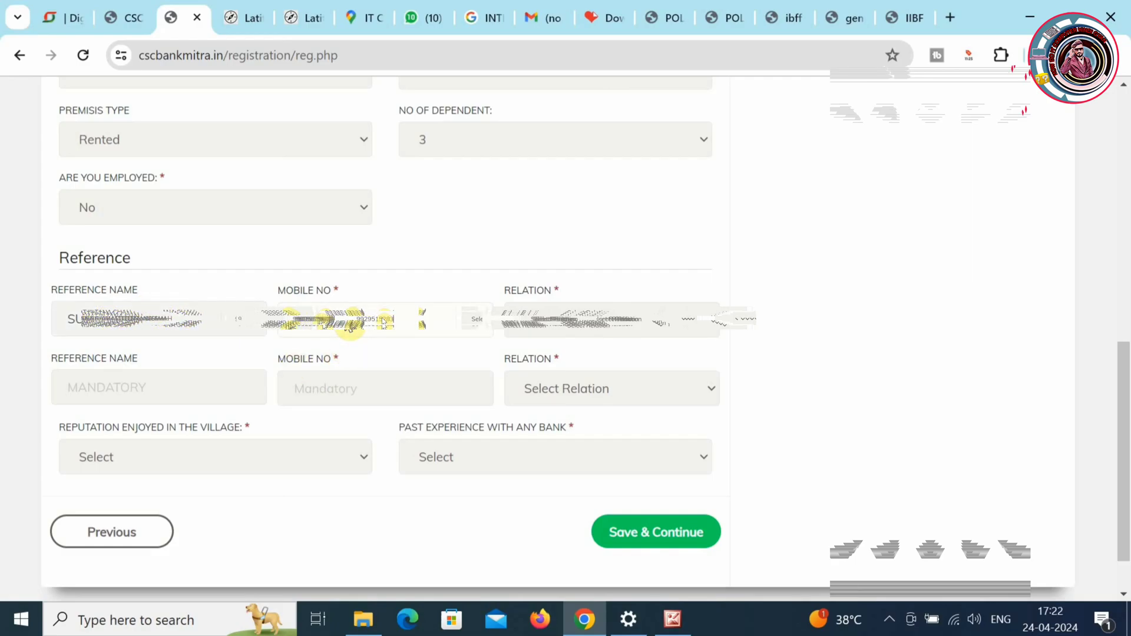
click(638, 330)
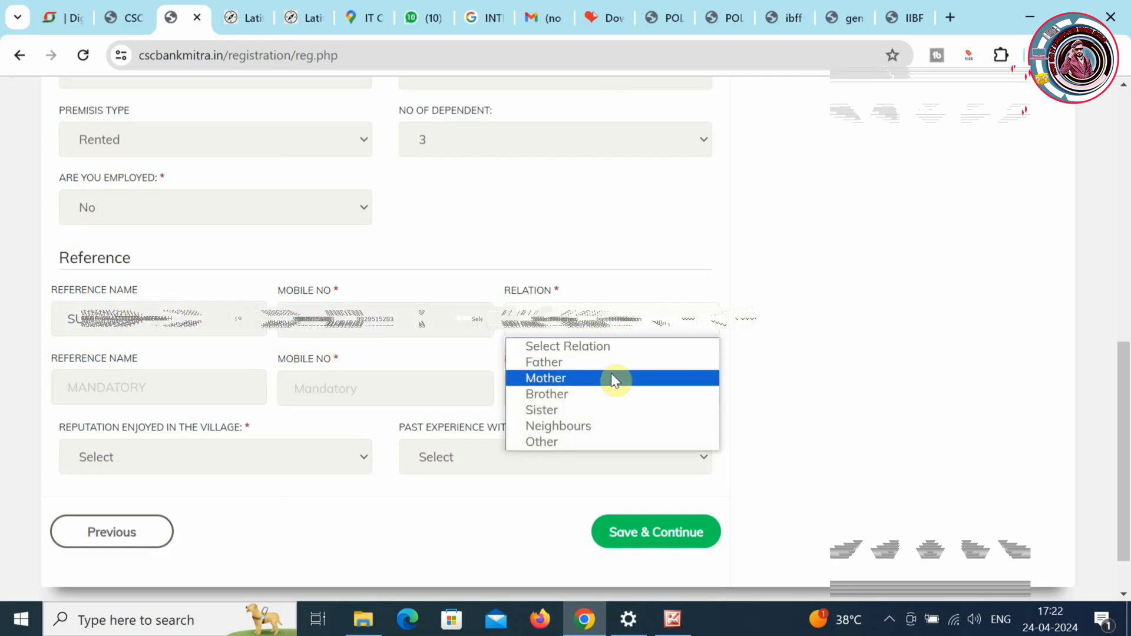
click(553, 448)
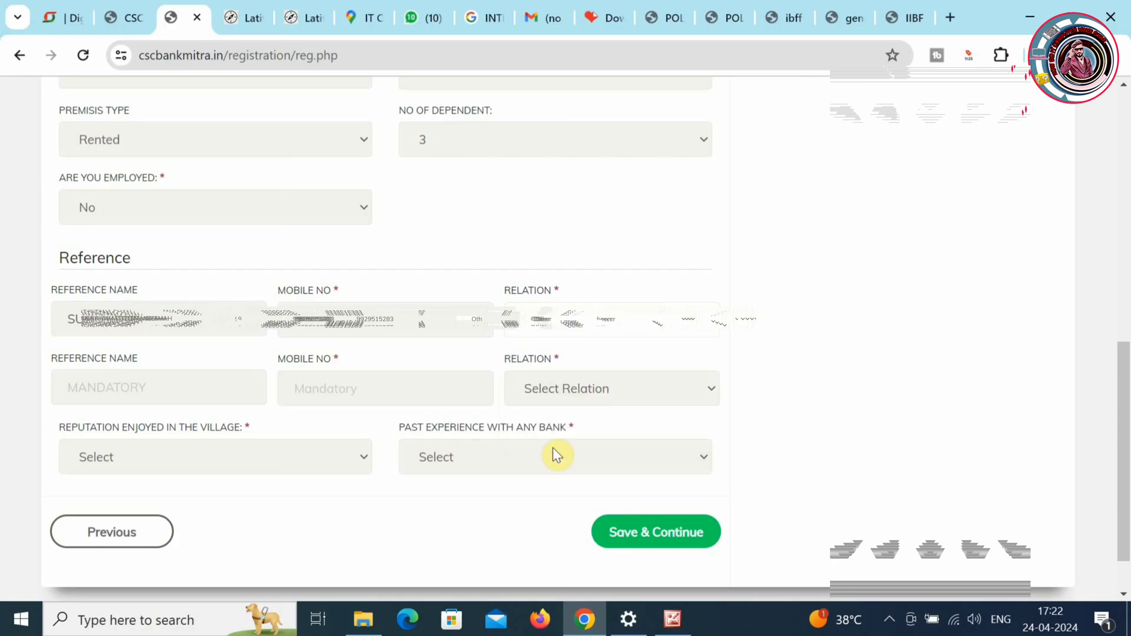
- Add the second reference's name and mobile (relation Mother), reputation Good, and no past bank experience
click(154, 394)
text(SHENA)
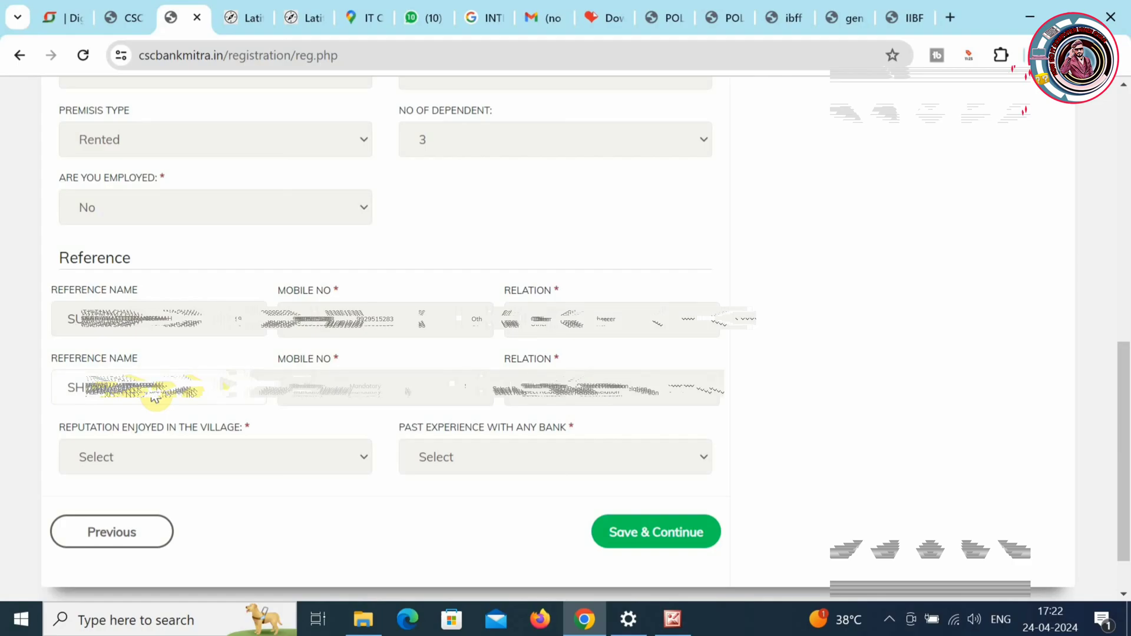
click(378, 385)
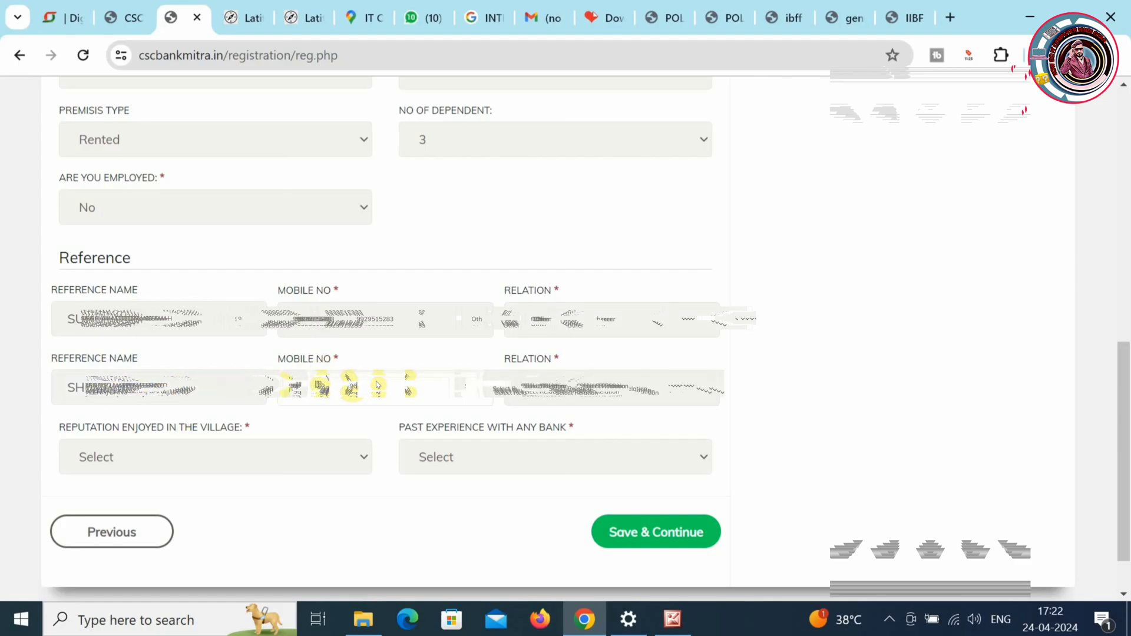
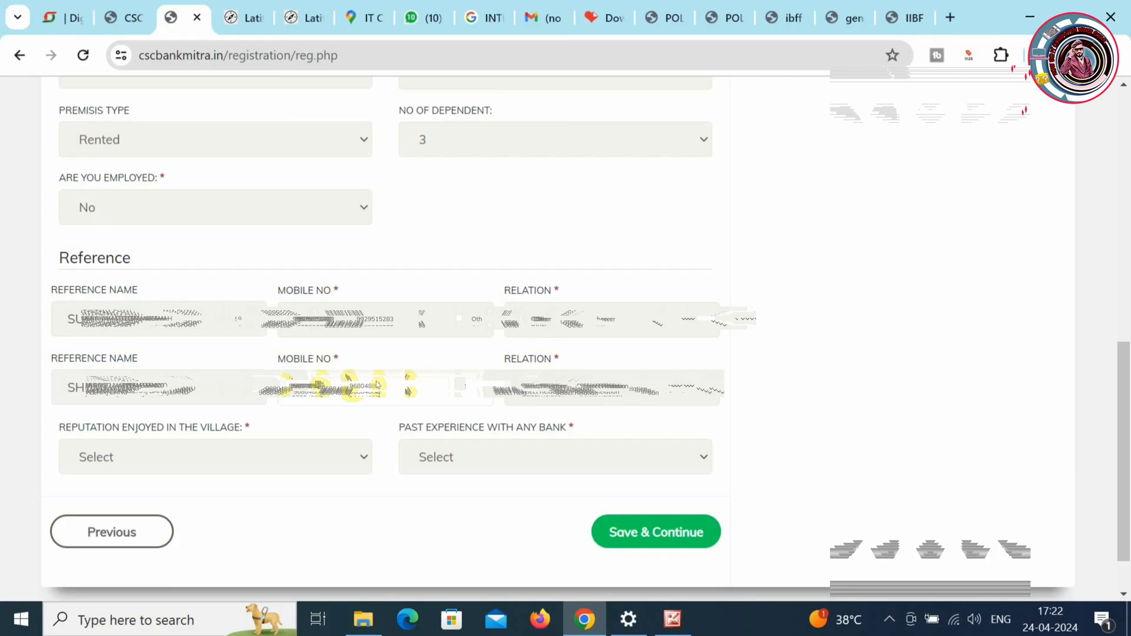
click(669, 388)
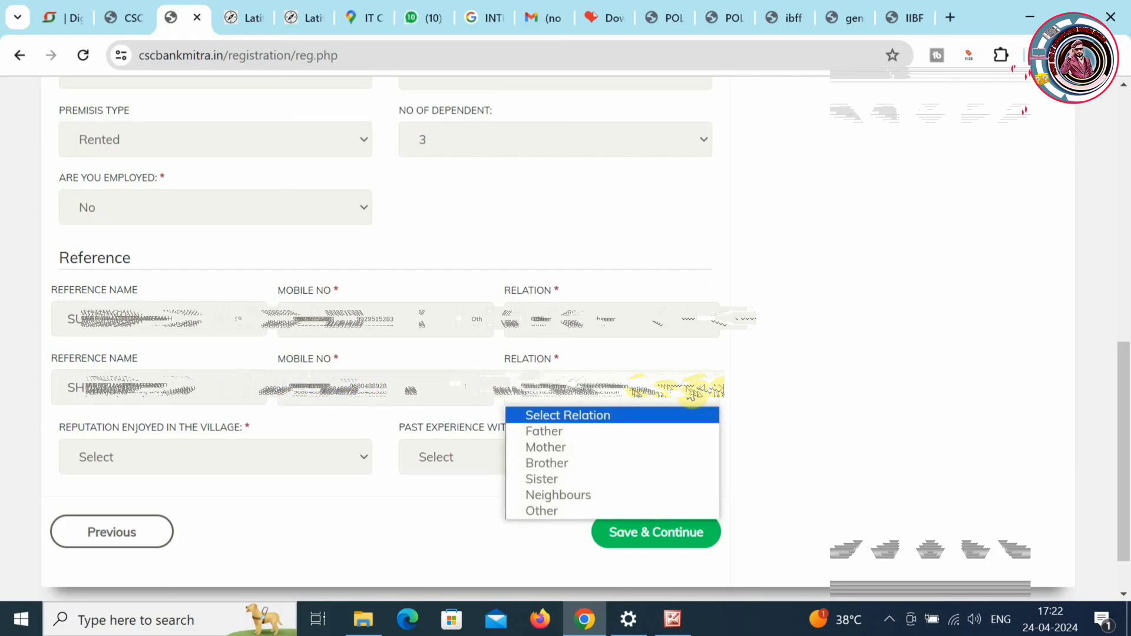
click(613, 446)
click(257, 466)
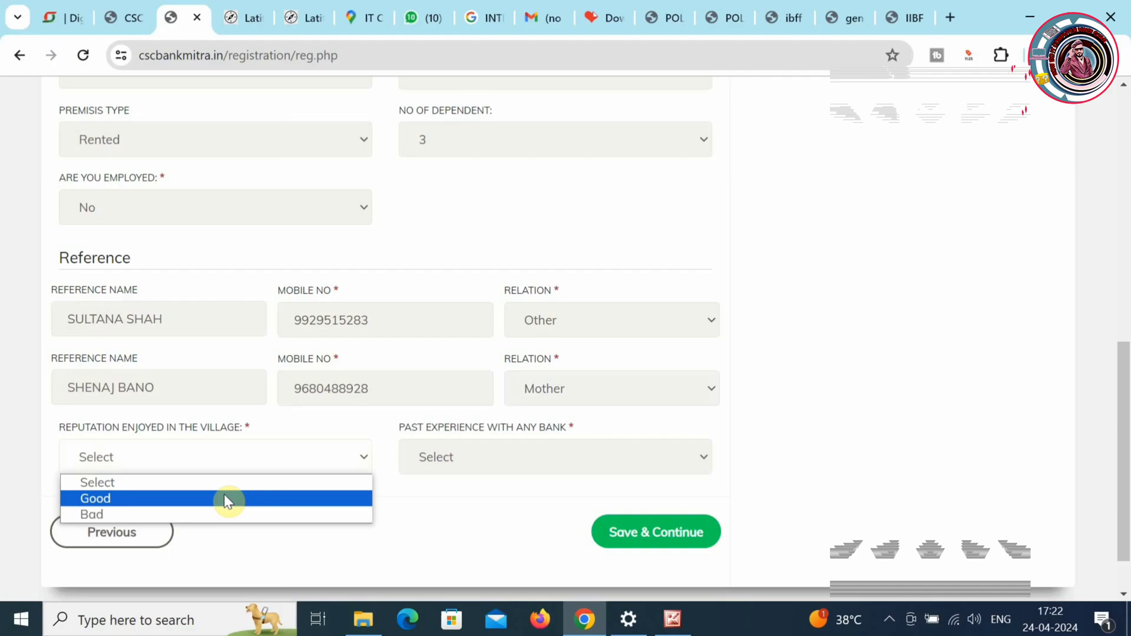
click(224, 499)
click(505, 457)
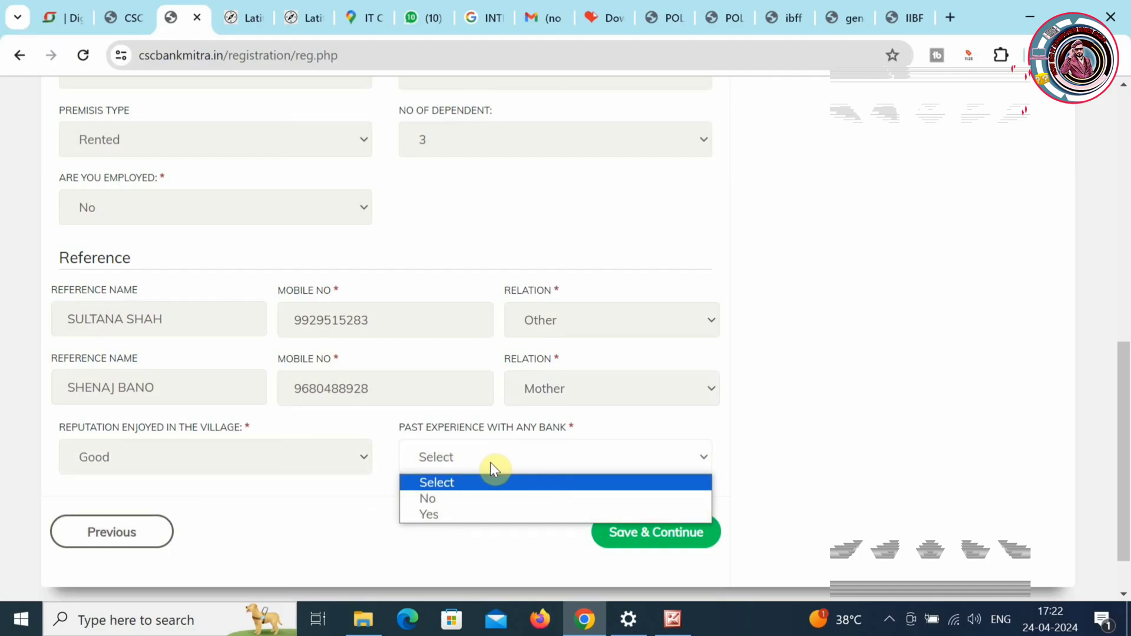
click(468, 498)
- Save the reference details with Save & Continue to reach the Review page
click(1127, 274)
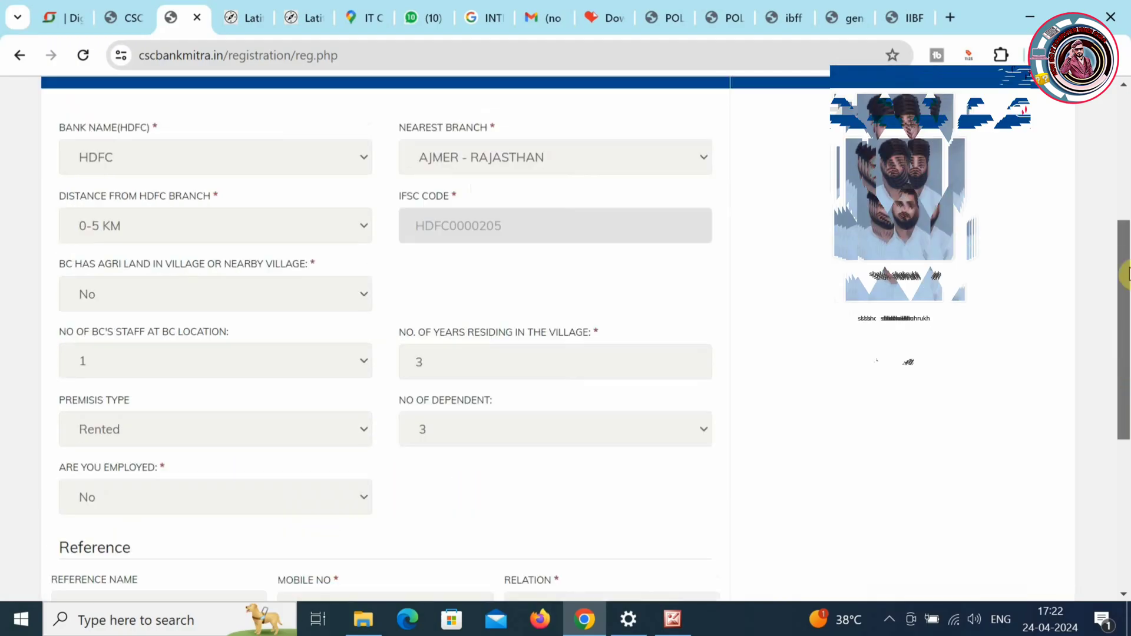
drag(1127, 275, 1071, 399)
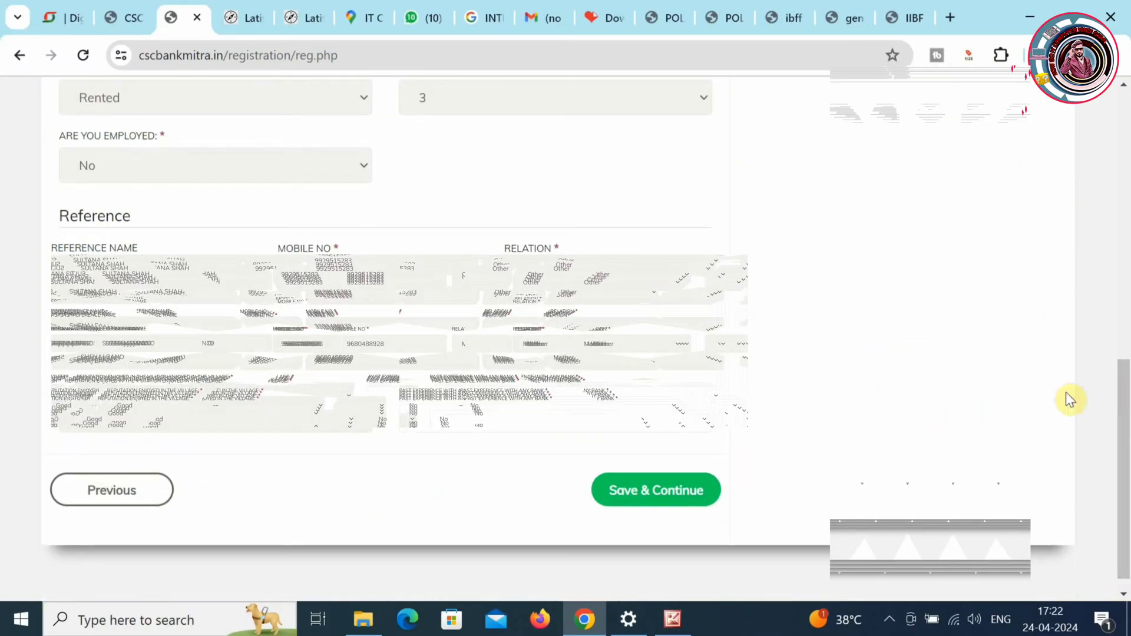
click(679, 506)
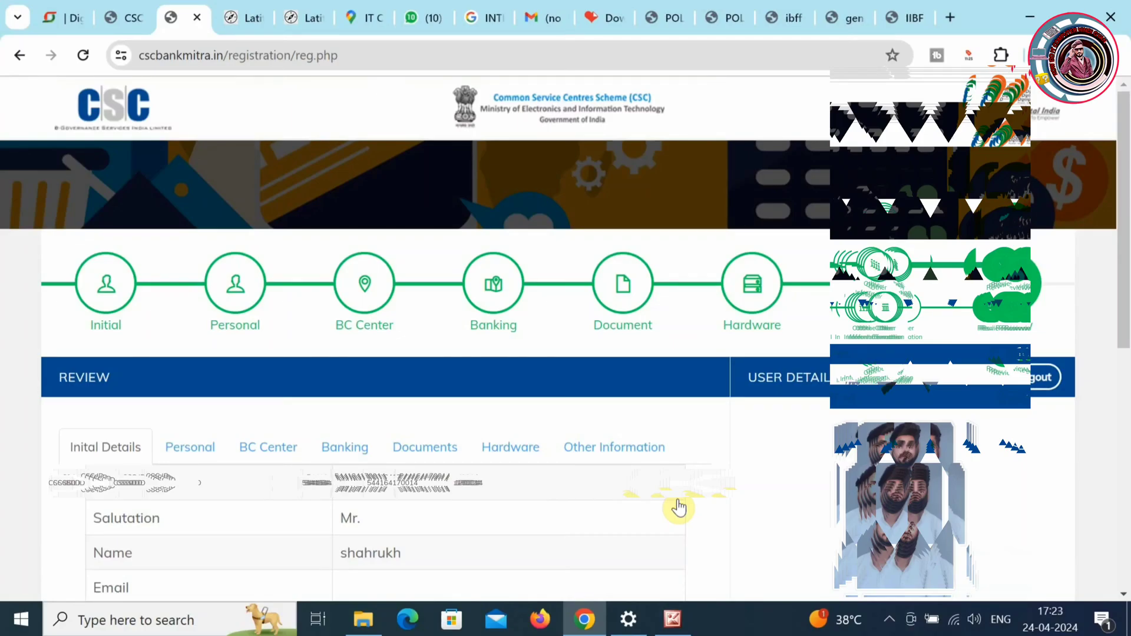
- Agree to the Terms and Conditions and choose Submit My Application
drag(1124, 307, 1126, 426)
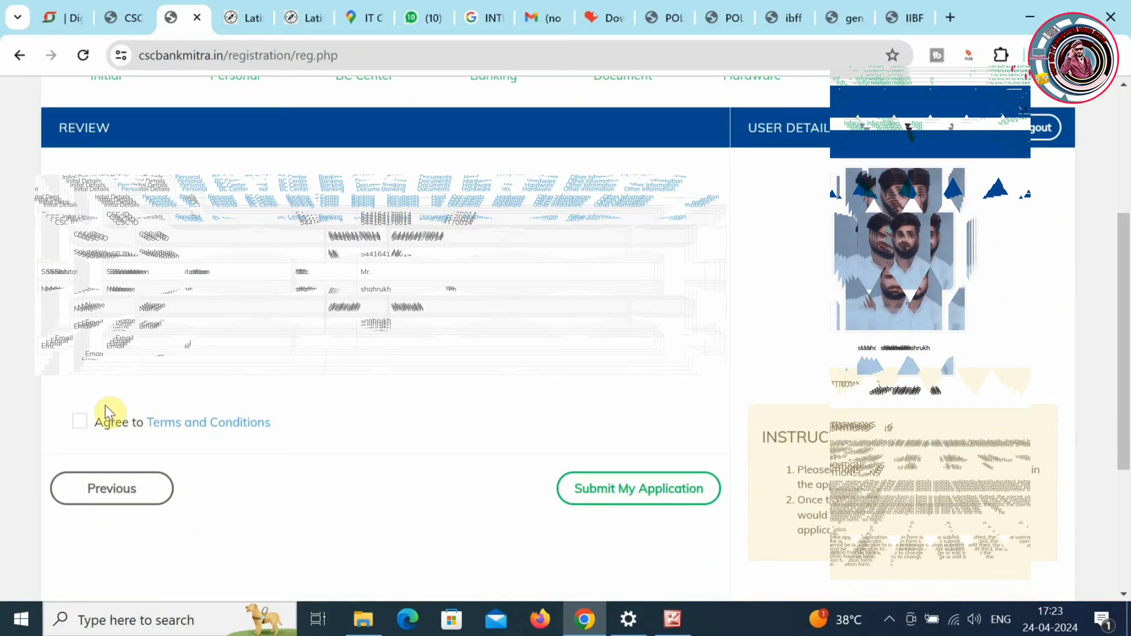
click(80, 422)
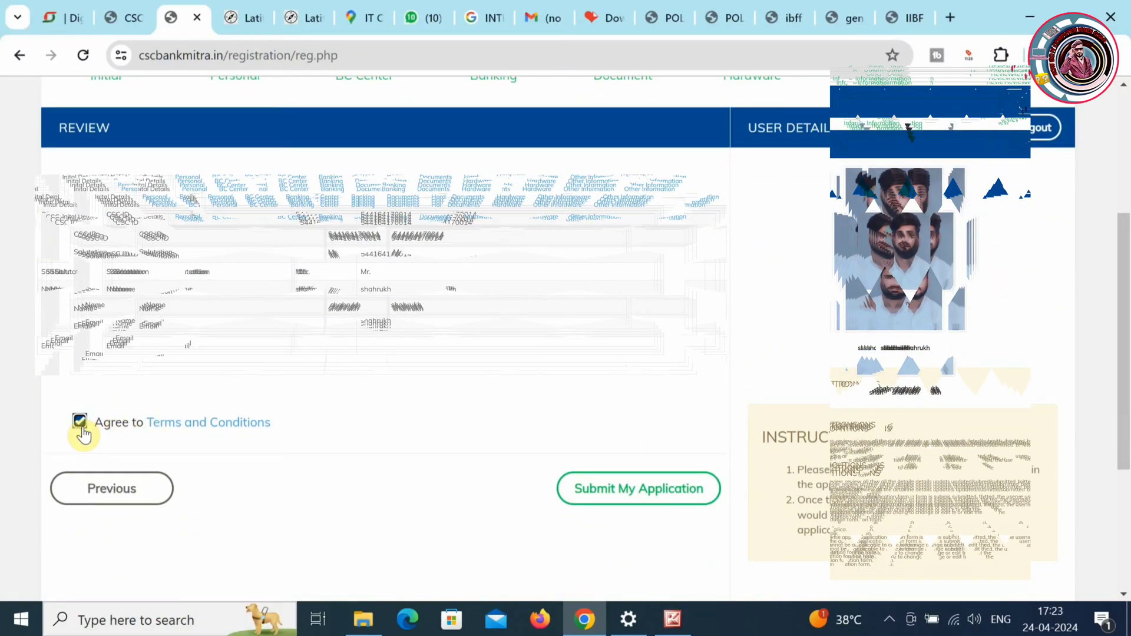
click(613, 494)
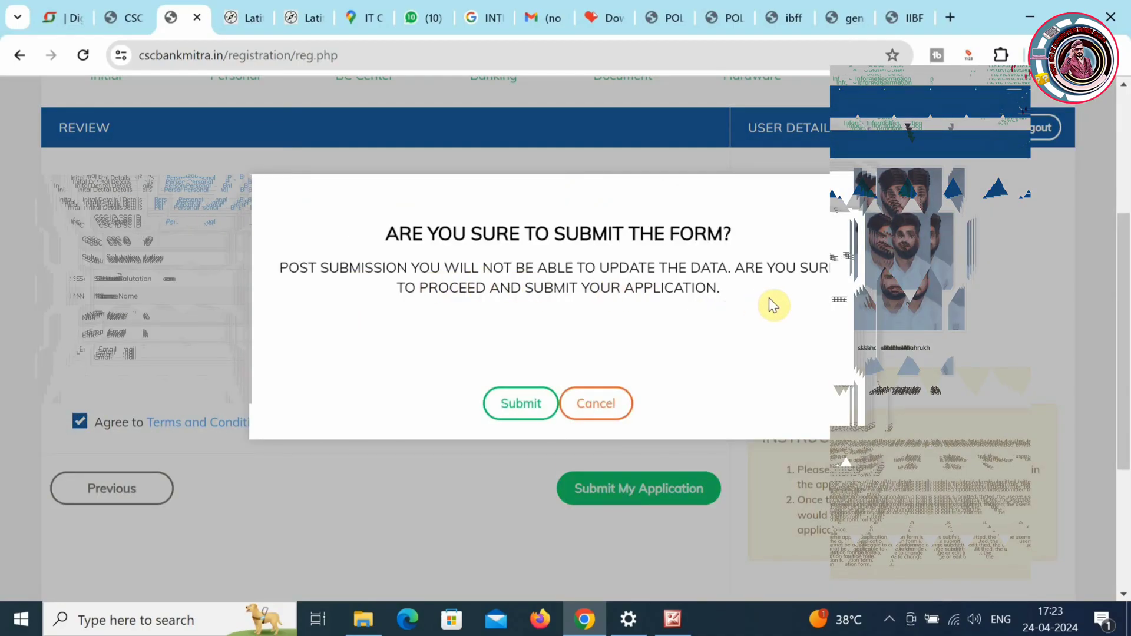
- Confirm submitting the form and acknowledge the 'Details Saved Successfully' alert
click(527, 402)
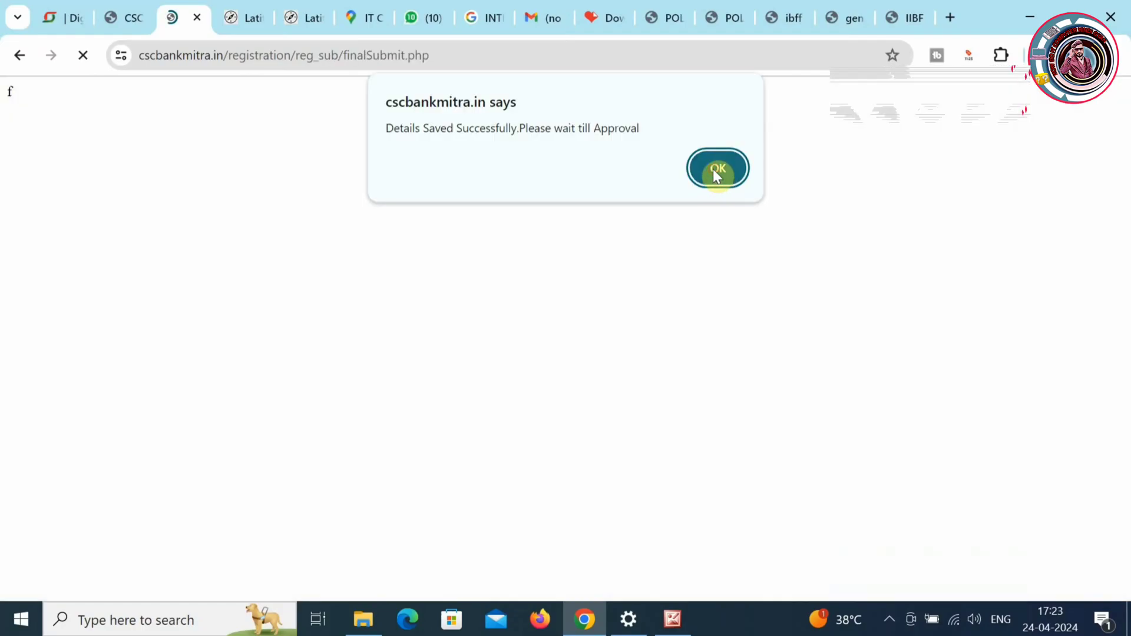
click(716, 171)
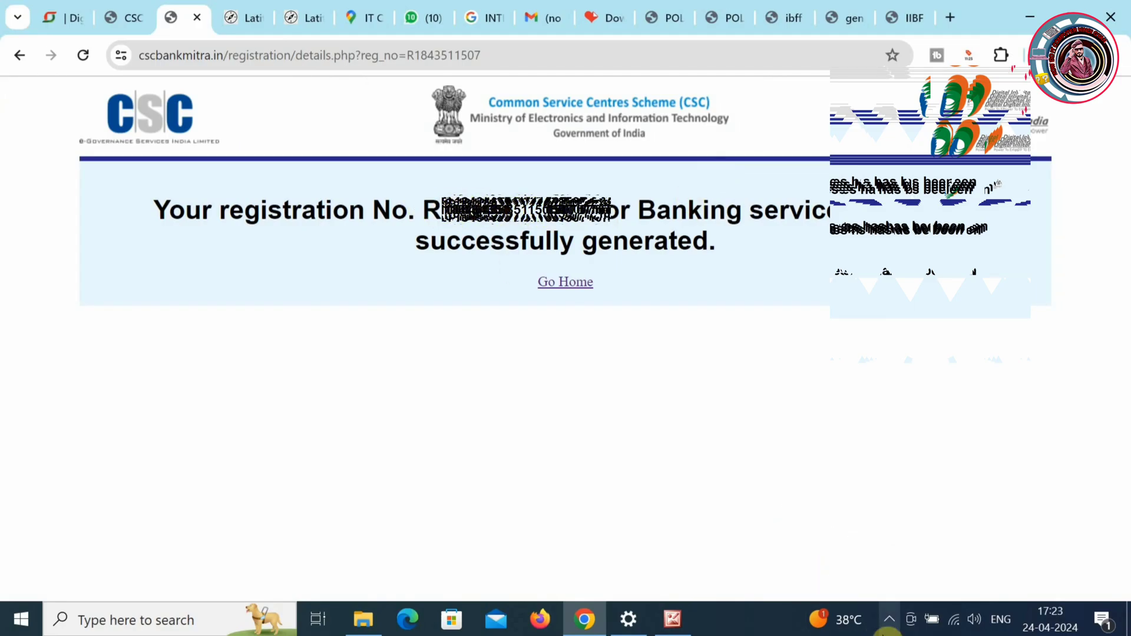
click(889, 622)
click(890, 620)
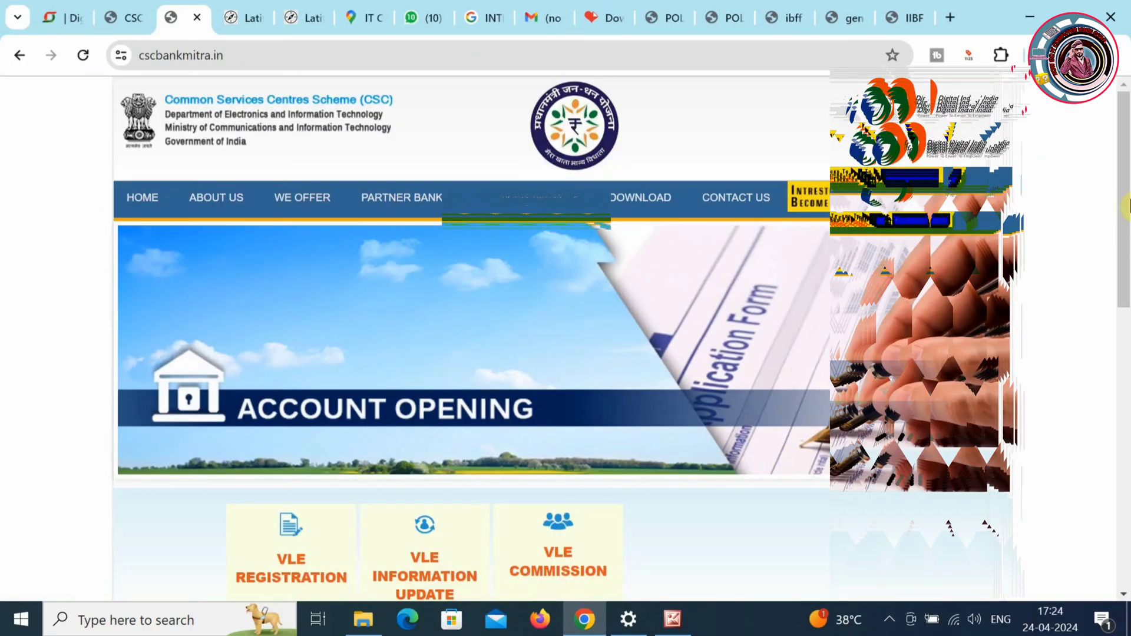
- Scroll down the cscbankmitra.in home page to view its sections
scroll(1127, 218, down, 3)
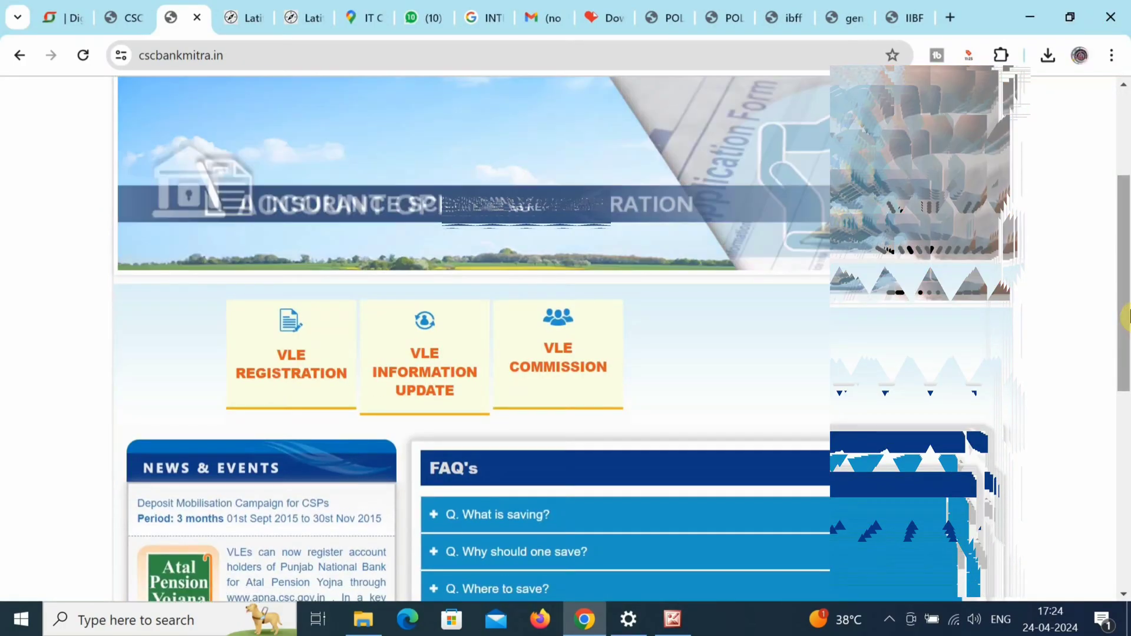